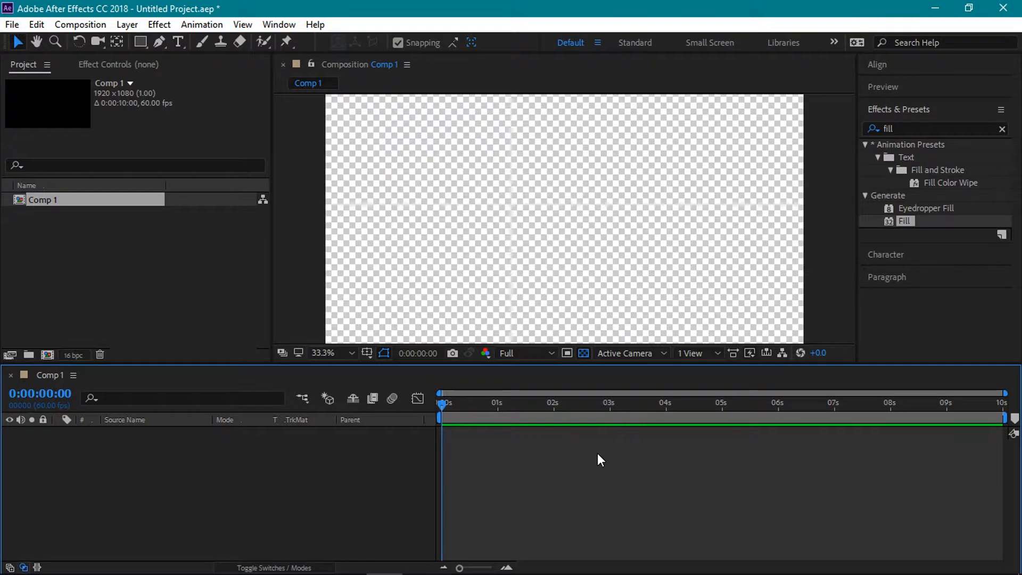
Add a 1920 × 1080 px cyan solid layer as the composition's background
right_click(312, 475)
mouse_move(426, 306)
click(522, 354)
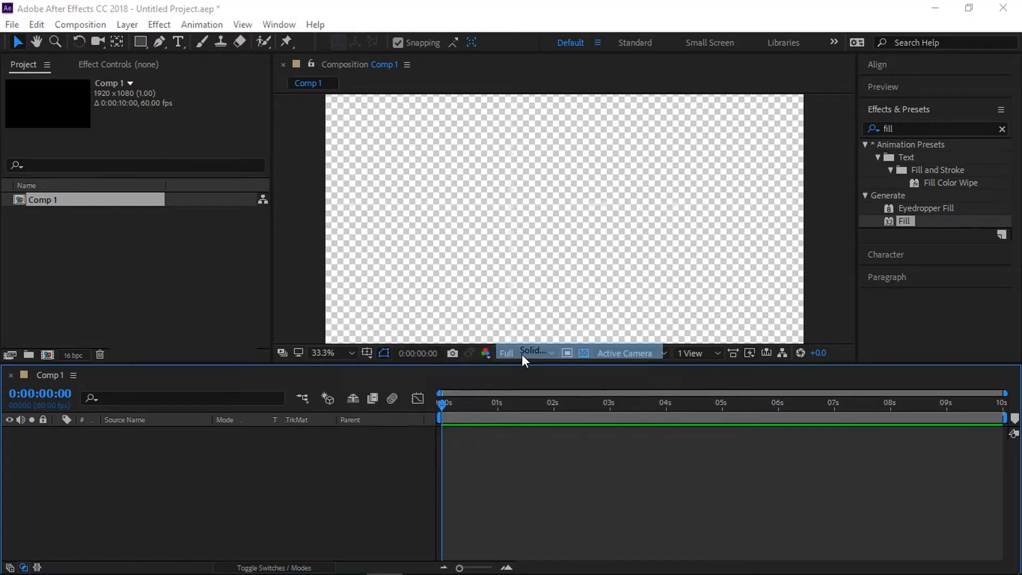
click(502, 370)
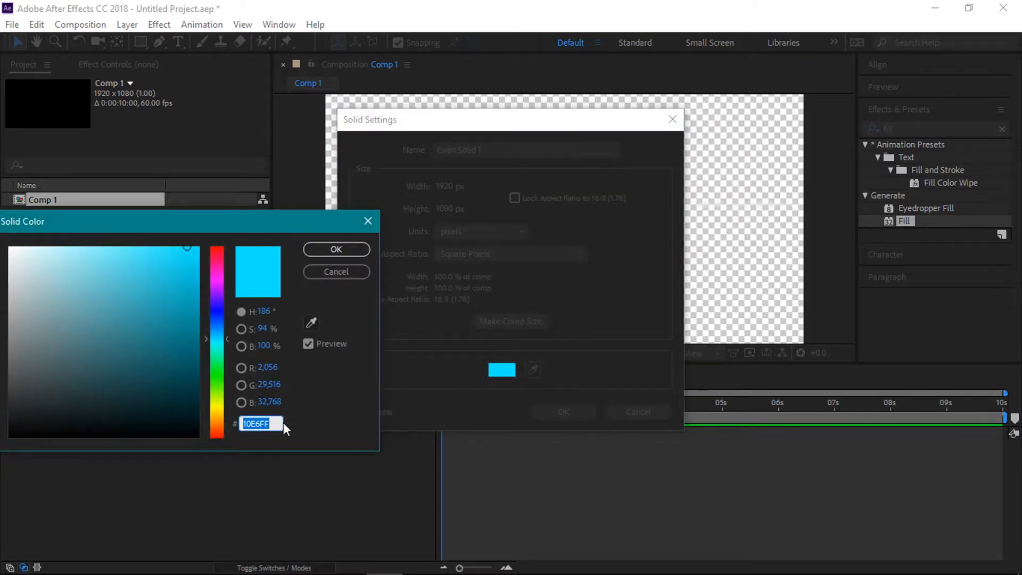
click(357, 256)
click(534, 407)
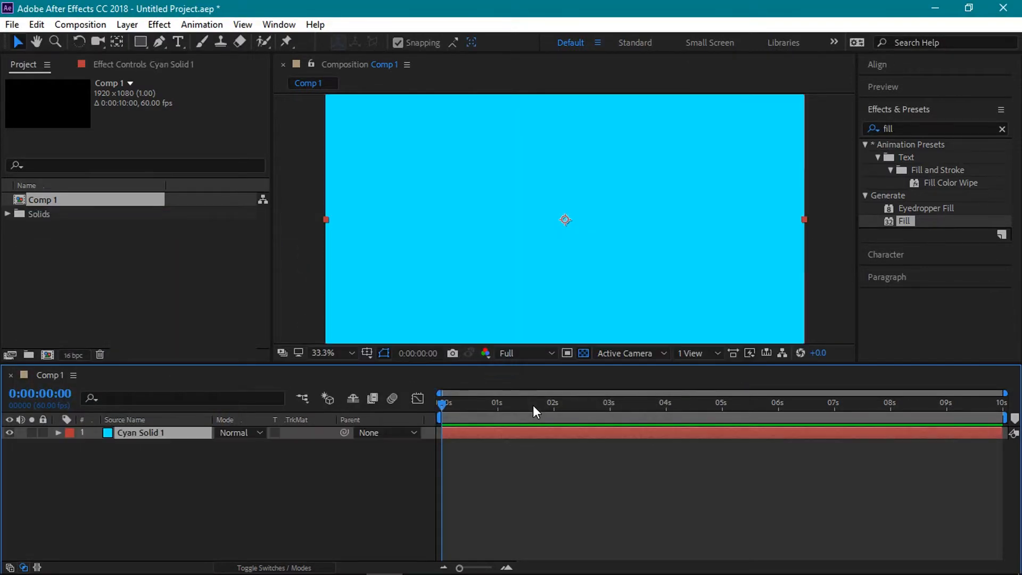
click(242, 498)
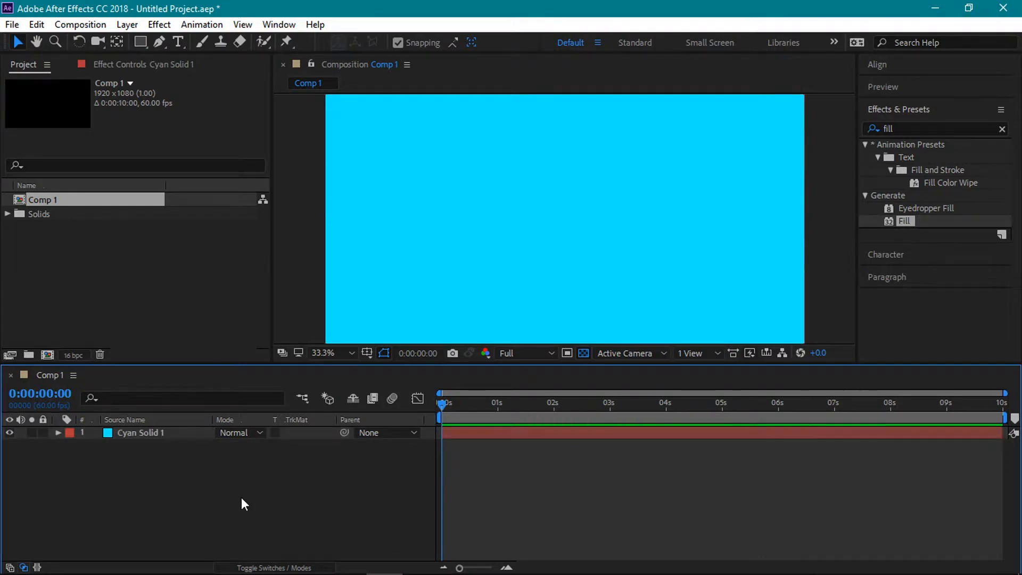
Display the title/action safe margins and the rulers in the composition view
click(367, 353)
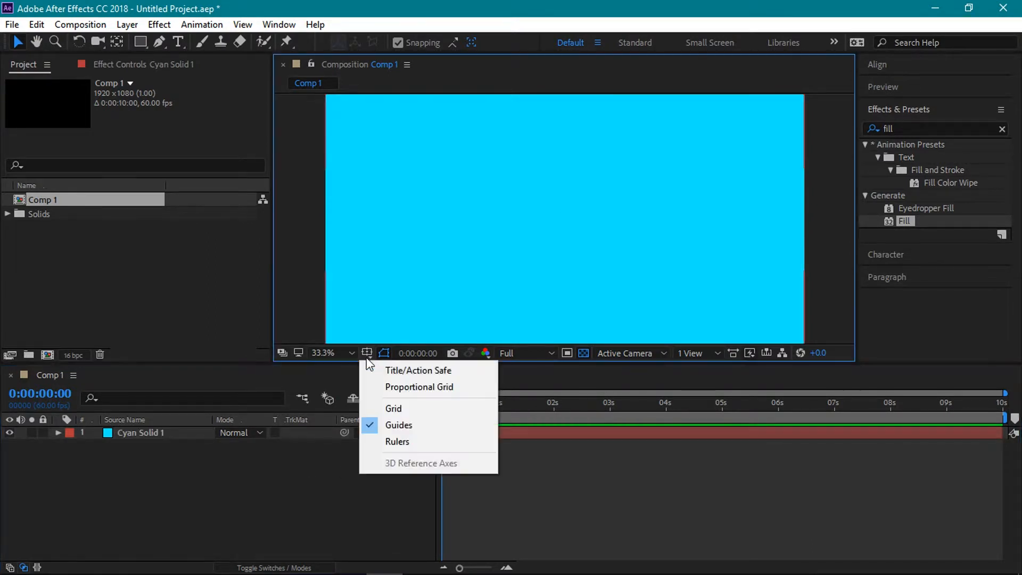
click(370, 367)
click(367, 353)
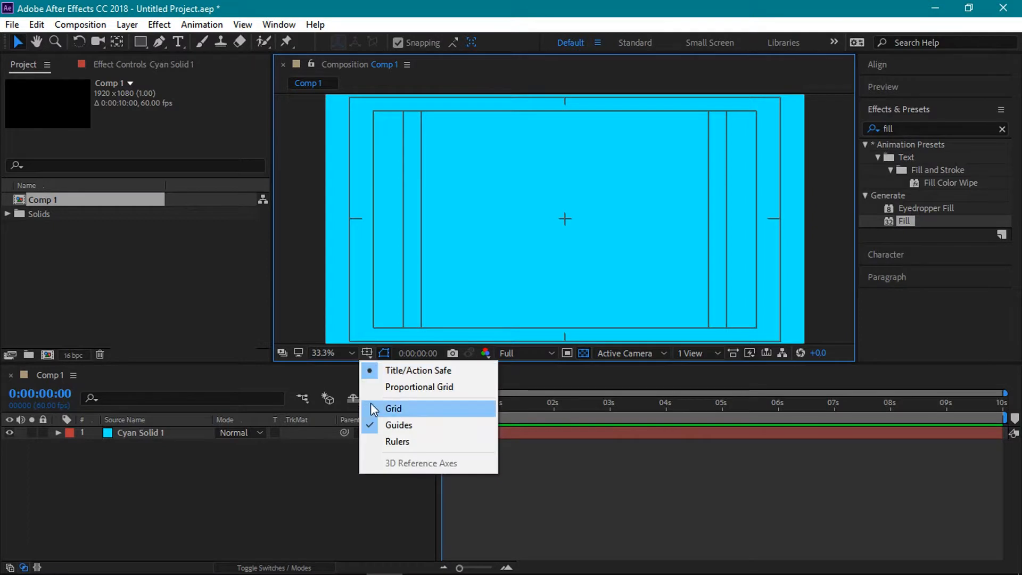
click(378, 440)
Place horizontal guides on the top and bottom title-safe lines, through the frame's centre, and a little below the centre
drag(586, 99, 616, 278)
scroll(588, 215, down, 2)
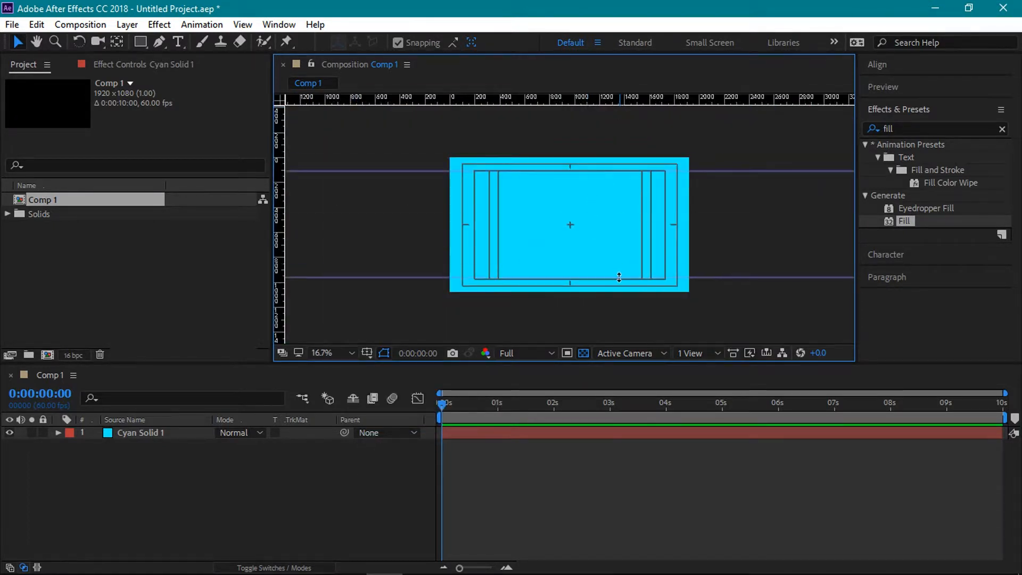
drag(565, 99, 599, 225)
drag(597, 99, 607, 247)
Place vertical guides on the two innermost safe-margin lines, through the frame's centre, and just outside both side edges of the frame
drag(288, 168, 499, 254)
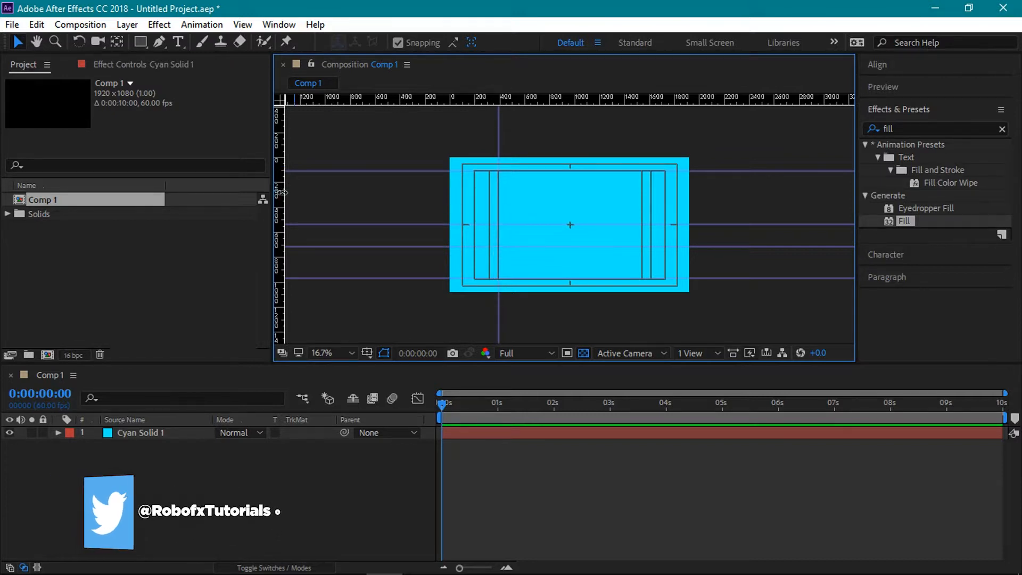
drag(282, 256, 548, 274)
double_click(607, 282)
click(252, 65)
drag(532, 143, 554, 144)
drag(249, 155, 628, 221)
click(305, 239)
drag(249, 189, 416, 230)
drag(249, 213, 692, 304)
click(291, 494)
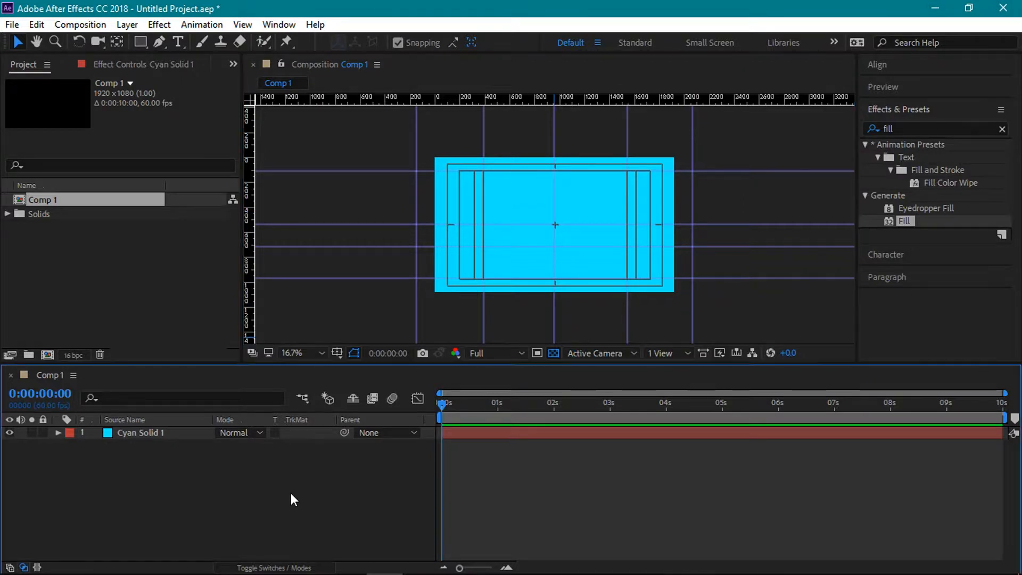
Hide the rulers and the title/action safe margins
click(341, 354)
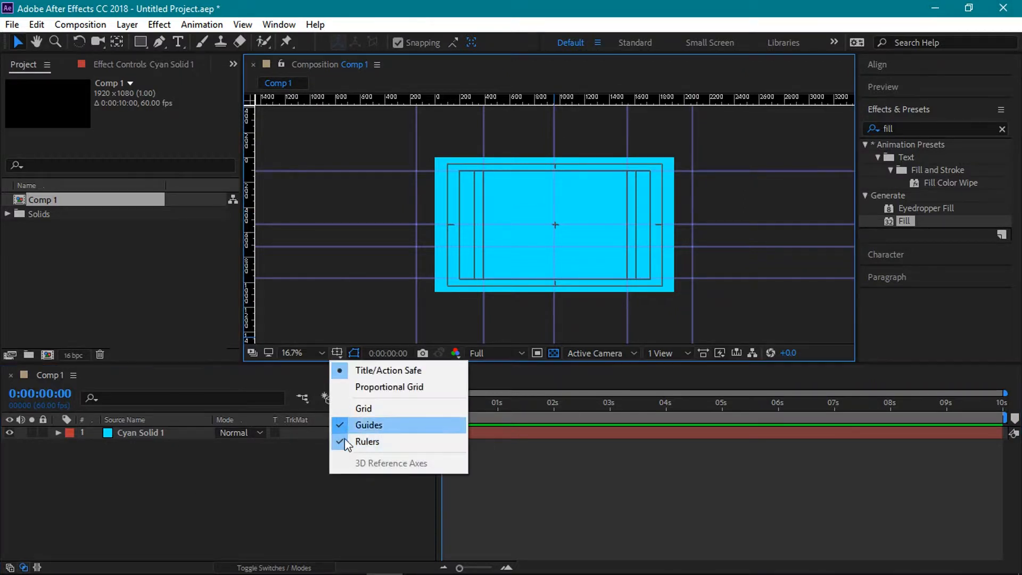
click(344, 441)
click(338, 355)
click(343, 371)
click(317, 487)
Set up the Pen tool with no fill and a solid #2C2C2C stroke
key(period)
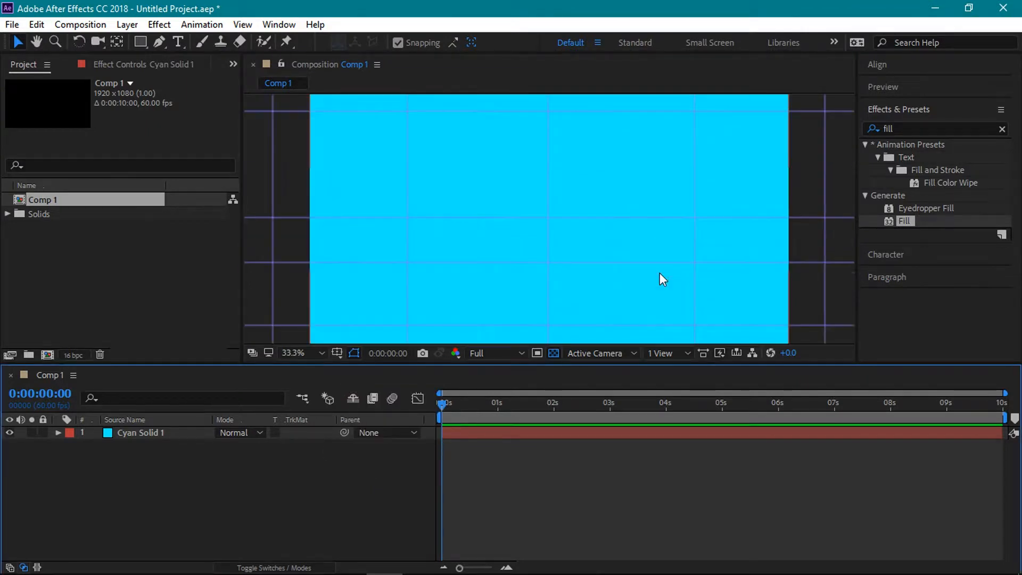
click(301, 353)
click(326, 198)
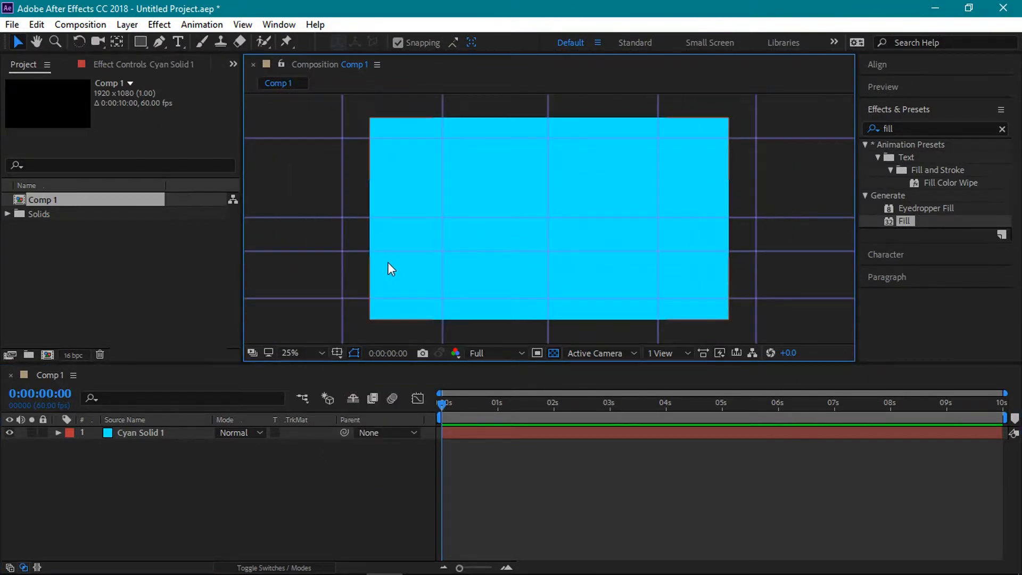
click(159, 41)
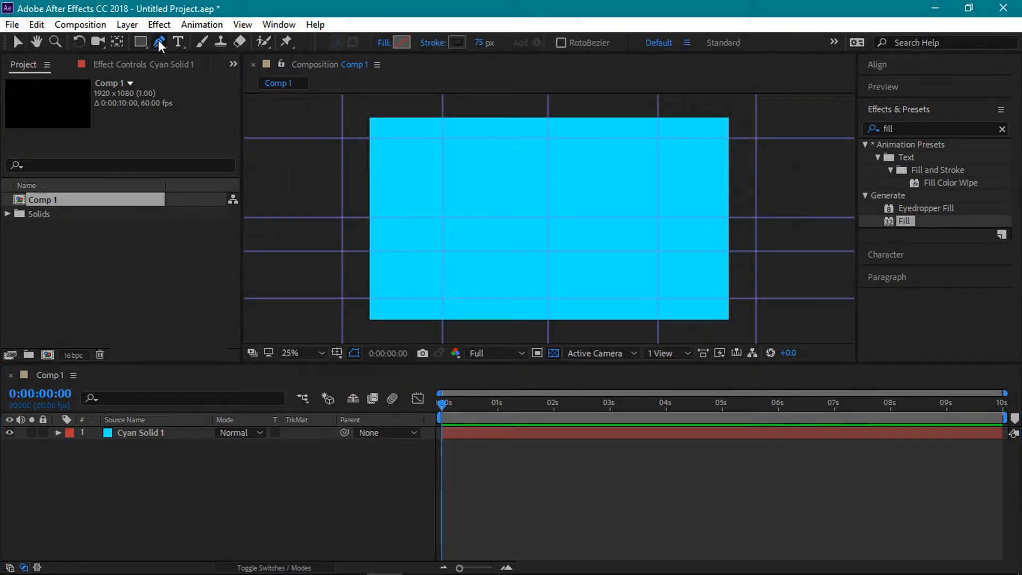
click(382, 43)
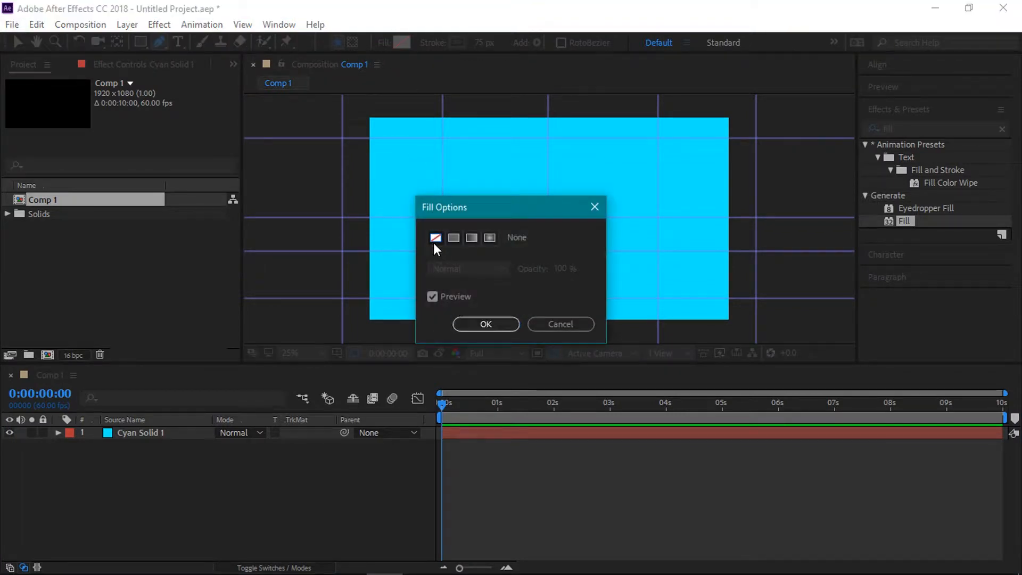
click(486, 324)
click(433, 43)
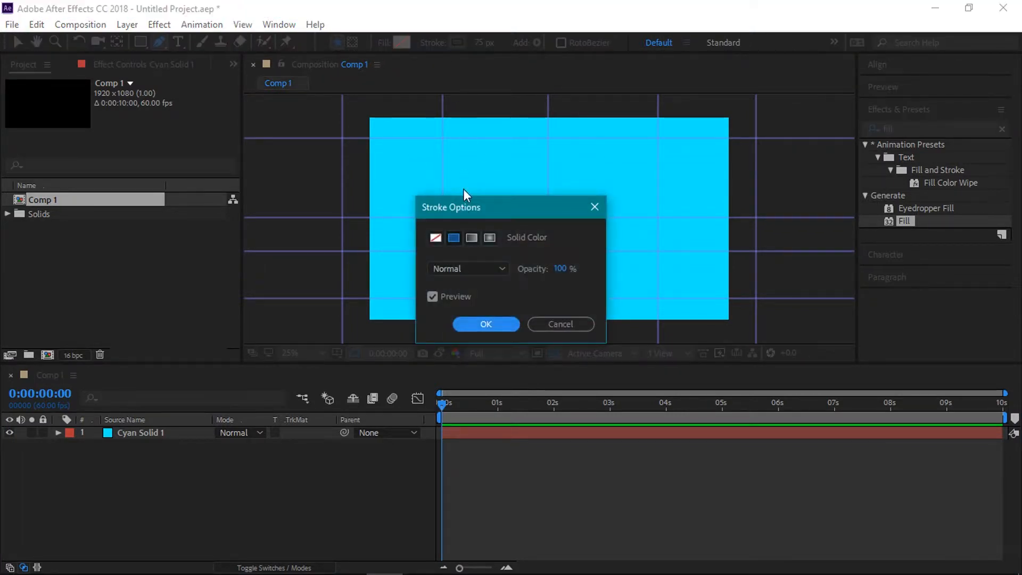
click(478, 325)
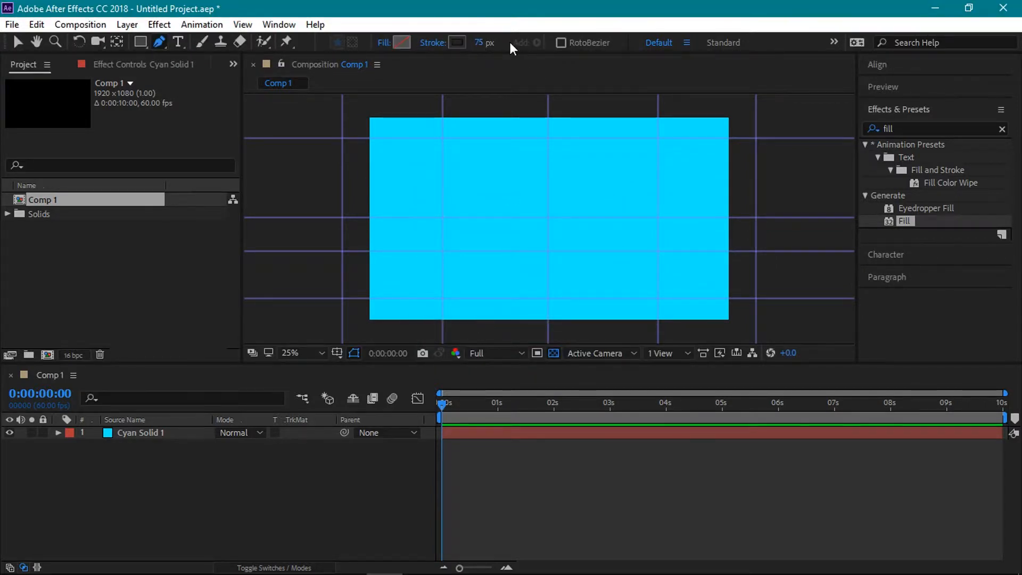
click(458, 43)
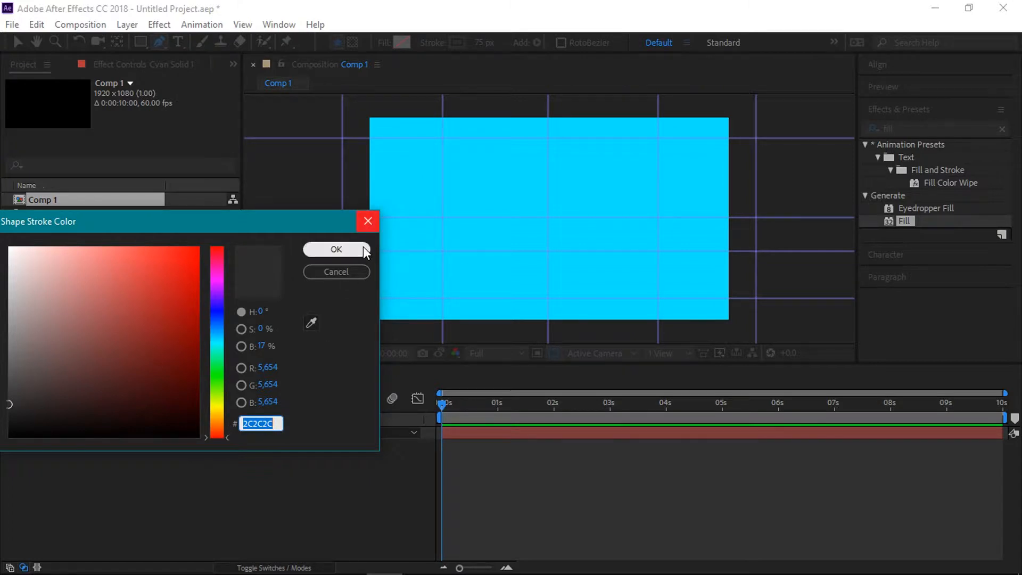
click(337, 250)
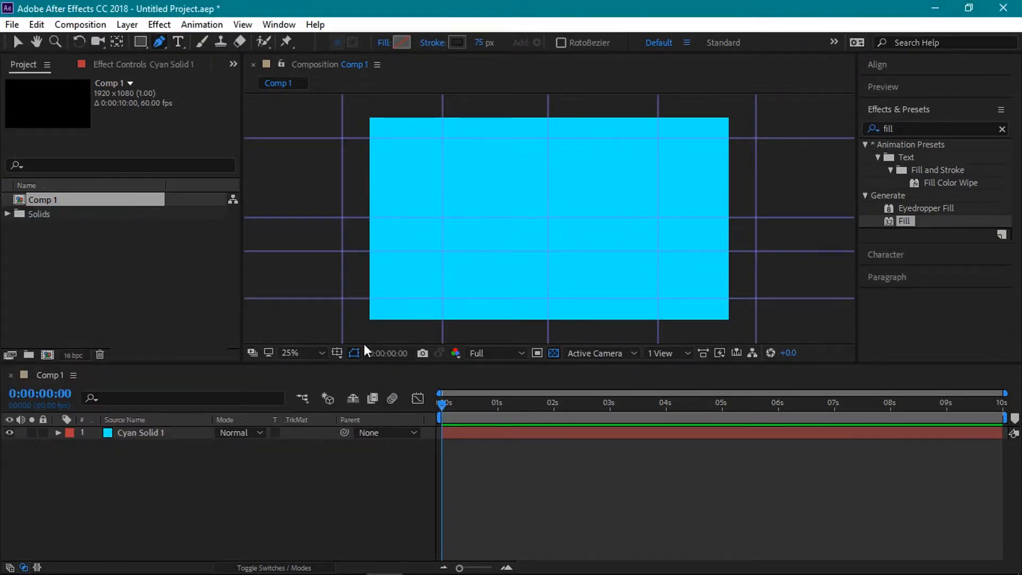
Draw an open M-shaped zigzag path with corners on the guide intersections and both ends outside the frame
click(332, 261)
click(441, 139)
click(549, 249)
click(658, 137)
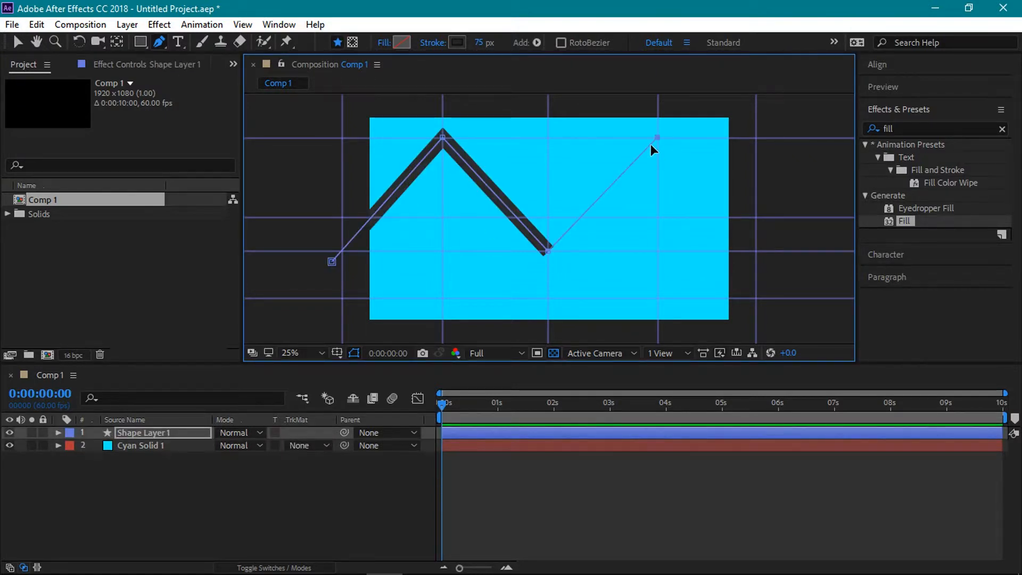
click(769, 261)
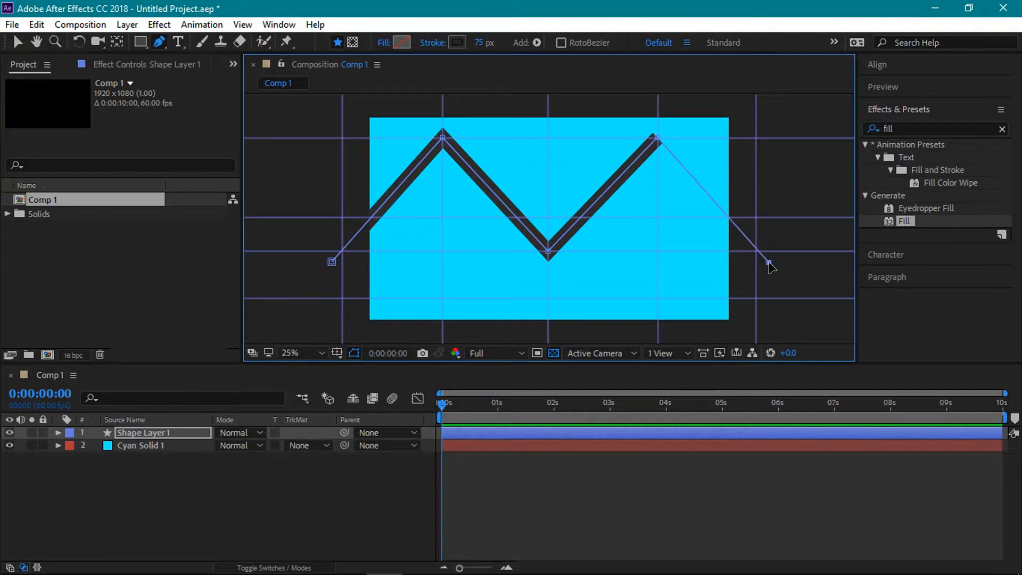
drag(769, 262, 767, 265)
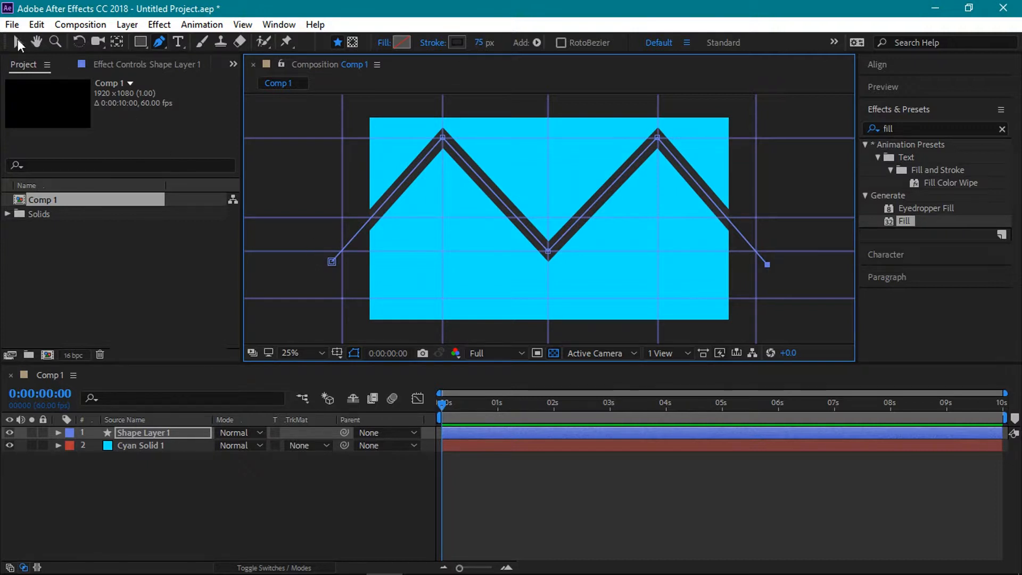
Switch to the Selection tool, hide the guides, and deselect the zigzag layer
key(v)
click(338, 353)
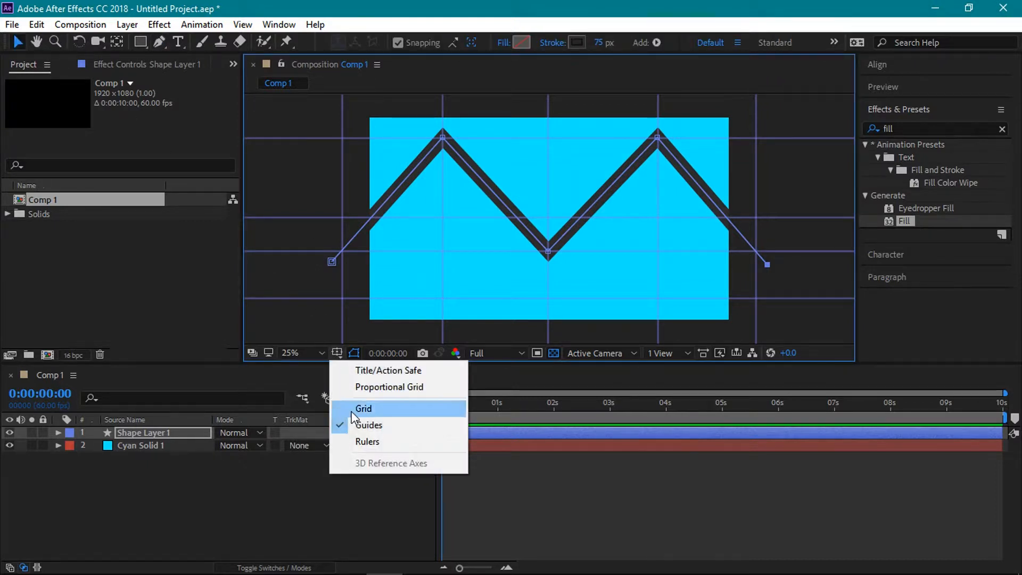
click(352, 429)
click(332, 480)
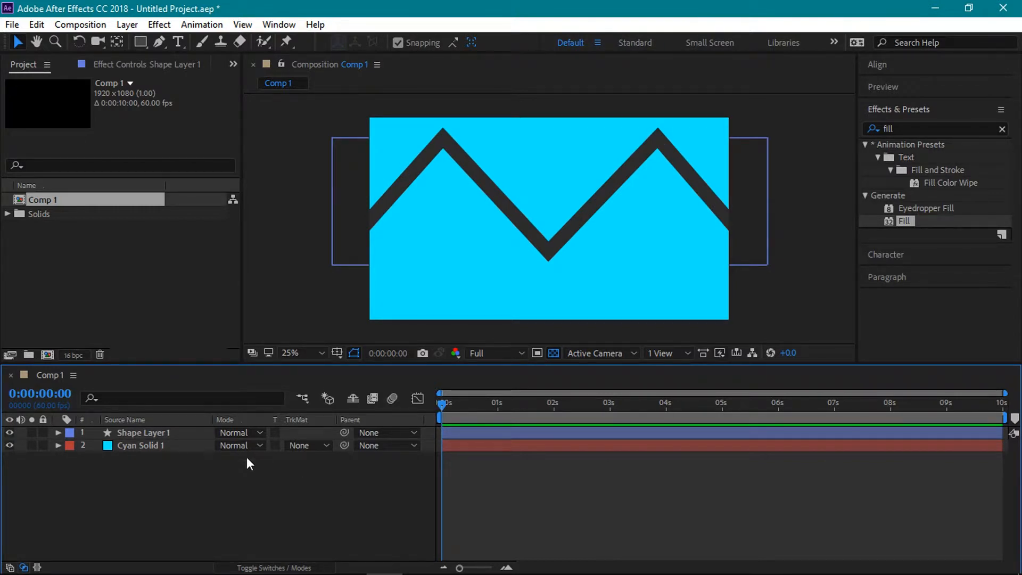
Duplicate the zigzag shape layer and hide the copy, Shape Layer 2
click(195, 435)
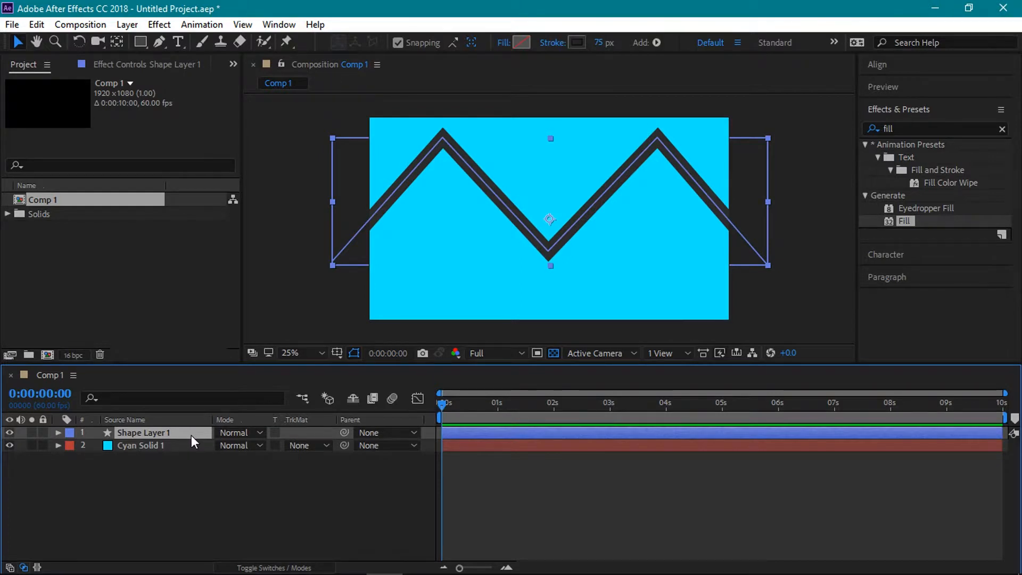
key(ctrl+d)
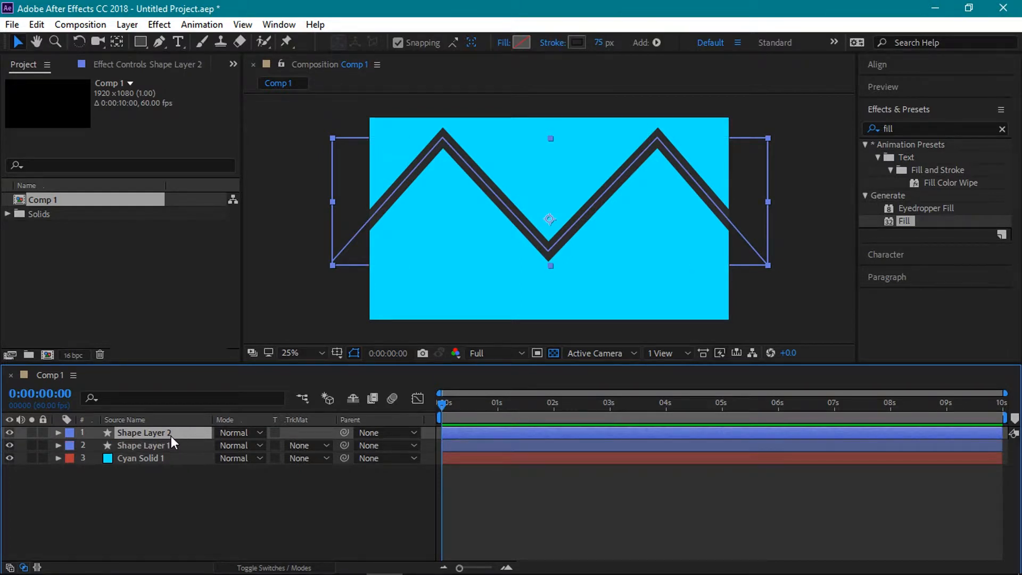
click(9, 433)
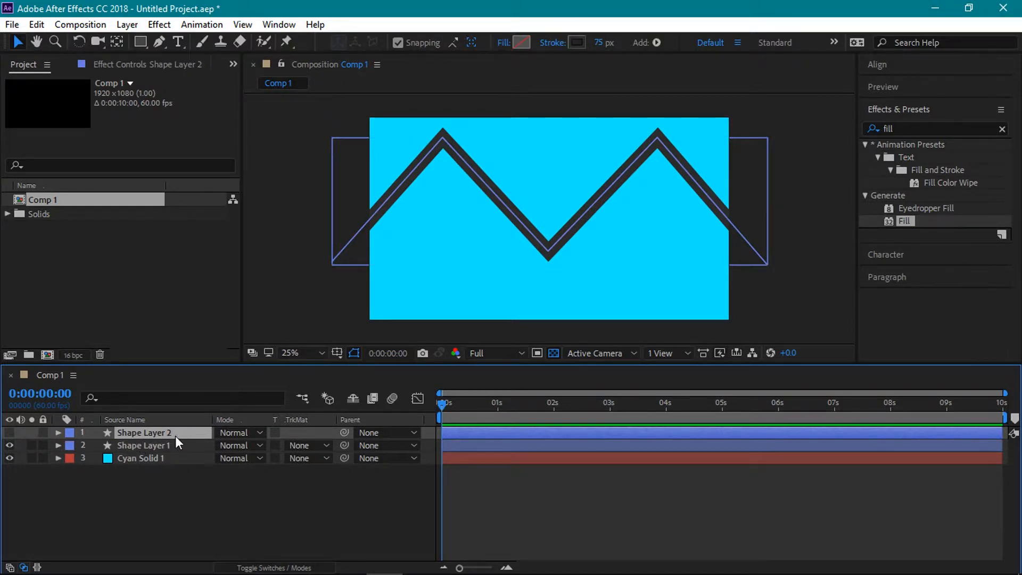
Add a Trim Paths operator to Shape Layer 1 and expand its properties
click(162, 445)
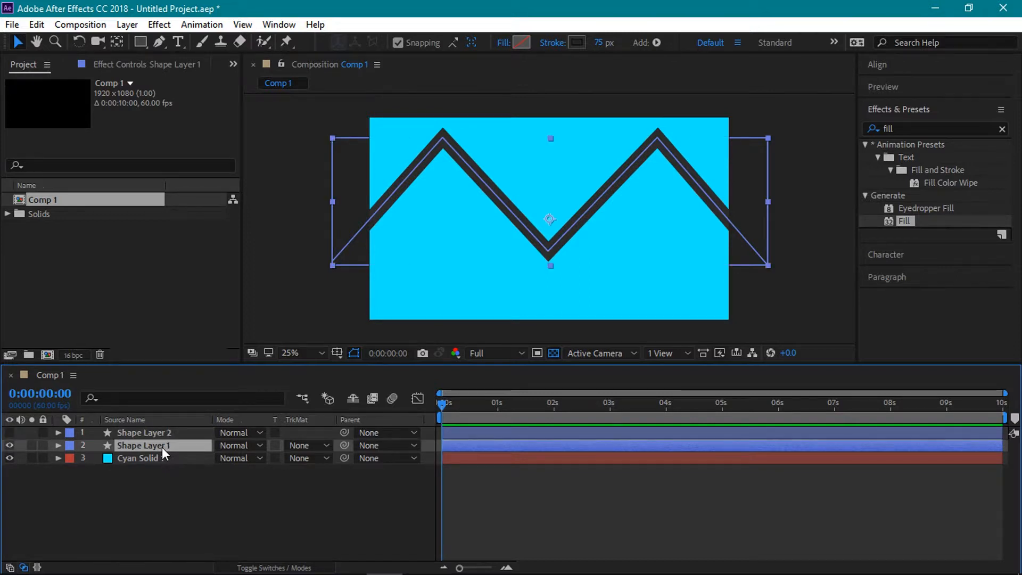
click(59, 445)
click(330, 459)
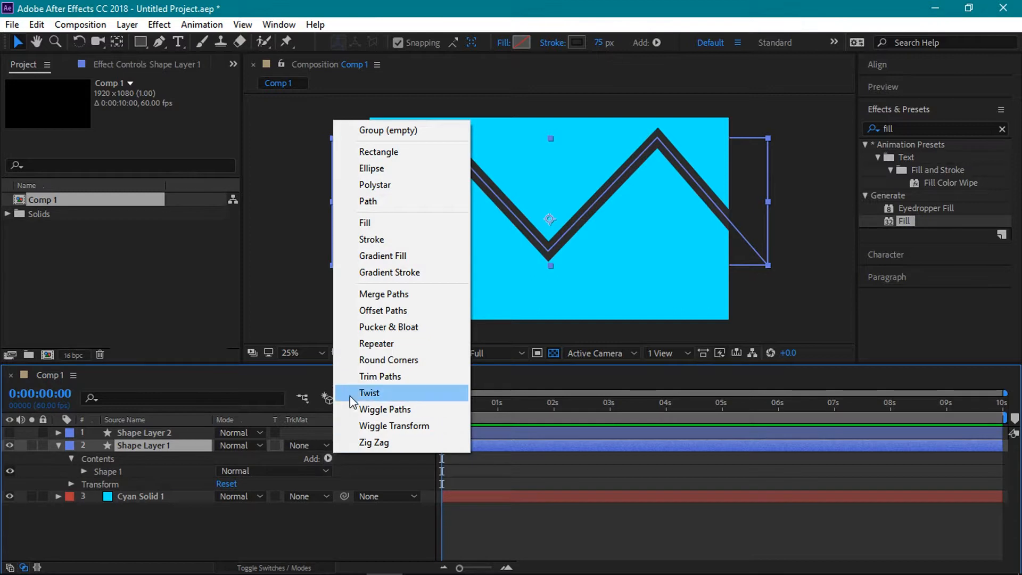
click(352, 376)
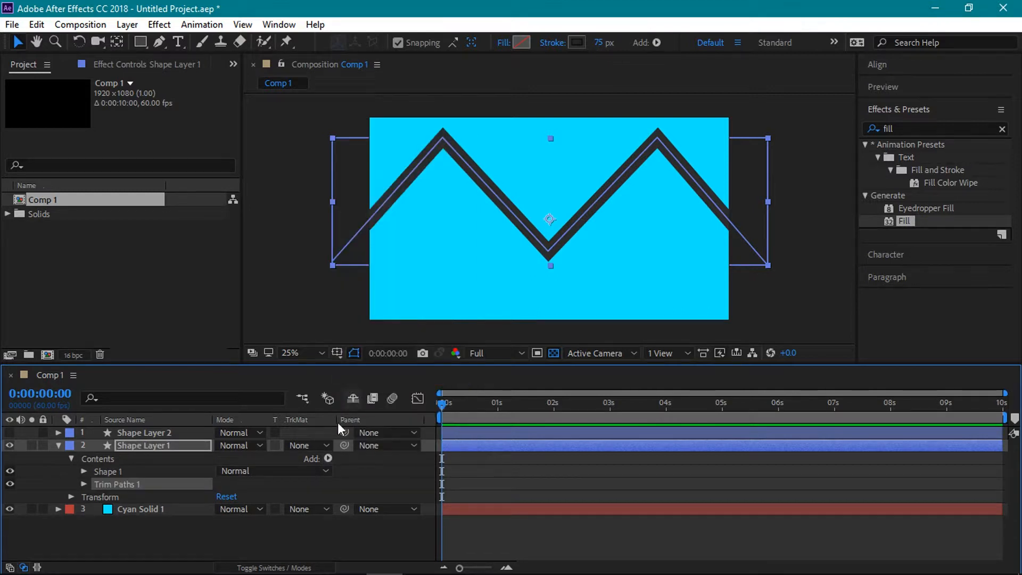
click(84, 484)
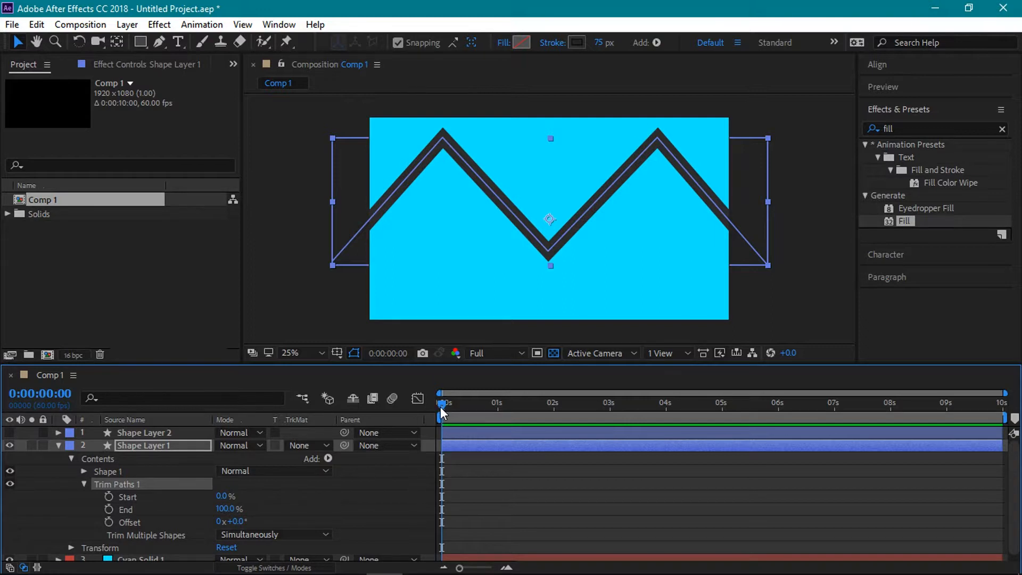
Keyframe the Trim Paths End value of Shape Layer 1 at 0% at the composition's start
click(110, 510)
click(226, 509)
text(0)
key(Return)
click(437, 455)
Add a second Trim Paths End keyframe of 100% at about 2 seconds
drag(443, 400, 491, 402)
drag(538, 429, 557, 434)
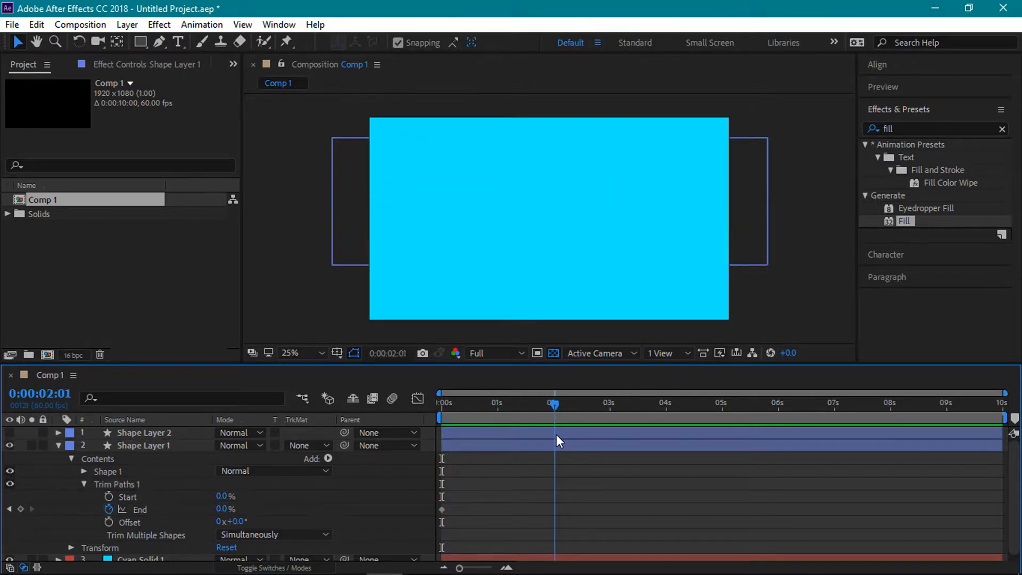
click(223, 509)
text(100)
key(Return)
drag(562, 404, 553, 457)
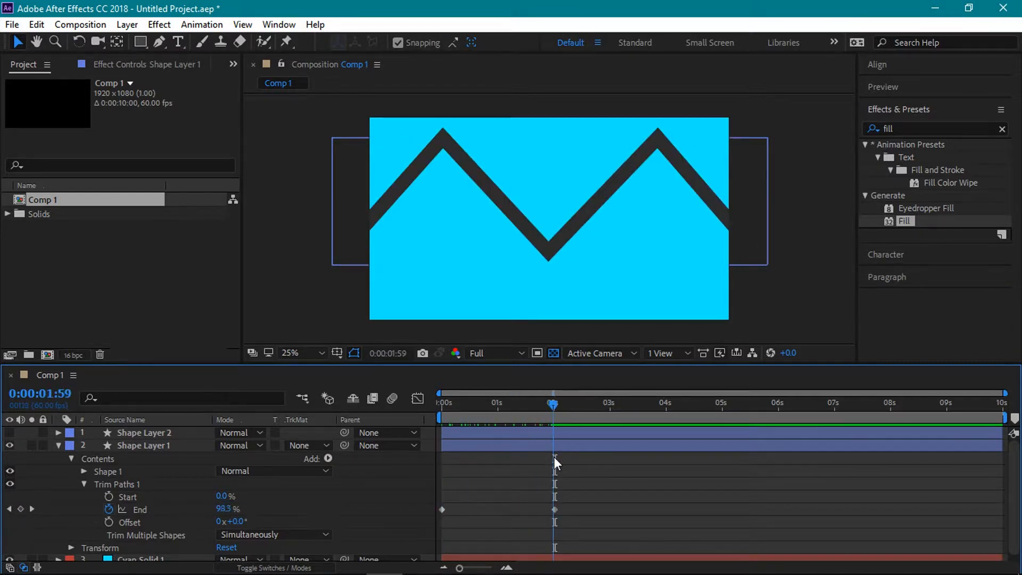
Apply Easy Ease to both End keyframes and open their speed curve in the Graph Editor
drag(581, 508, 432, 518)
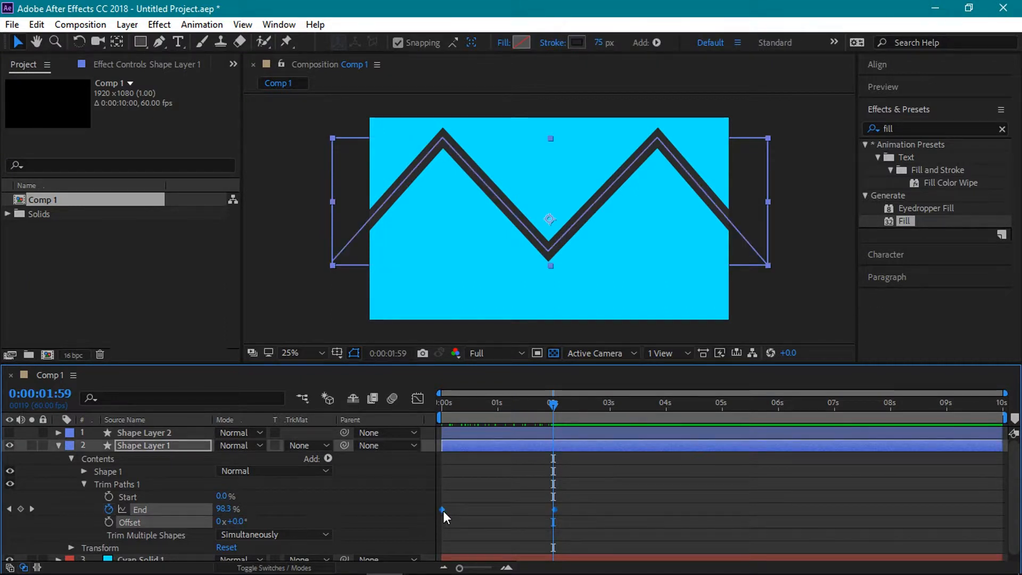
right_click(443, 510)
mouse_move(454, 505)
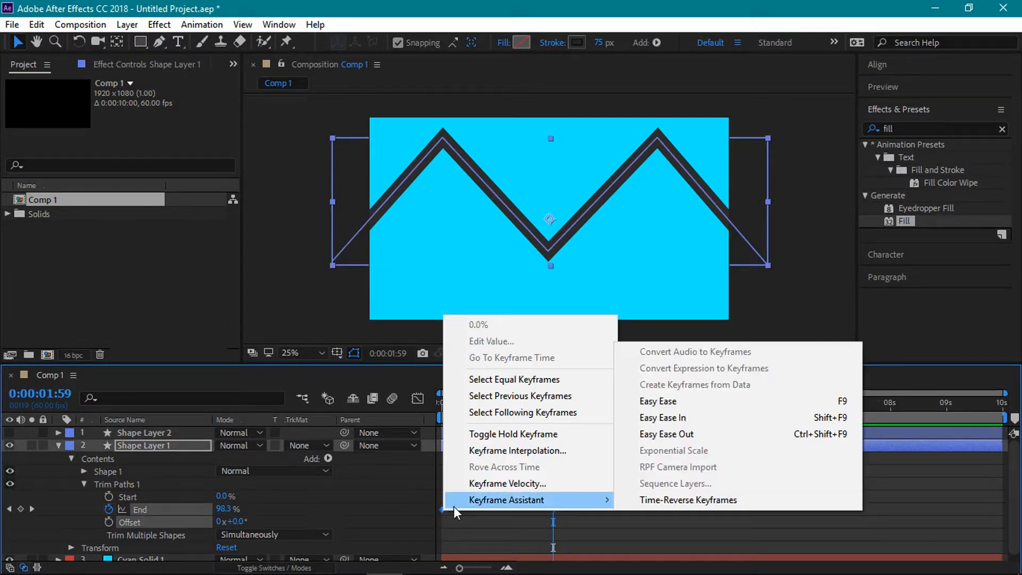
click(627, 416)
click(419, 399)
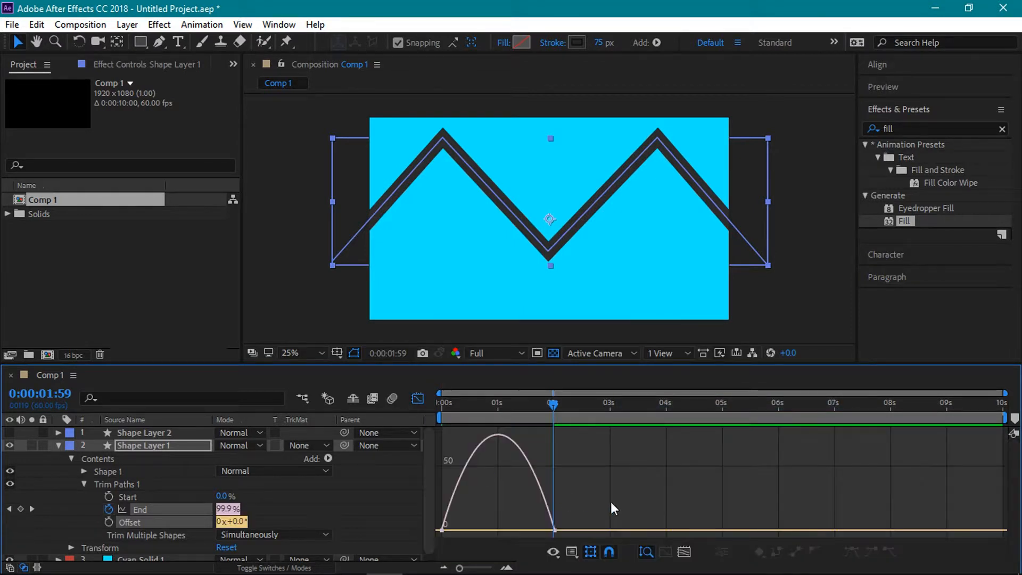
Reshape the End keyframes' speed curve to peak early and ease out slowly, then collapse Shape Layer 1 and close the Graph Editor
drag(626, 474, 474, 546)
drag(533, 529, 496, 529)
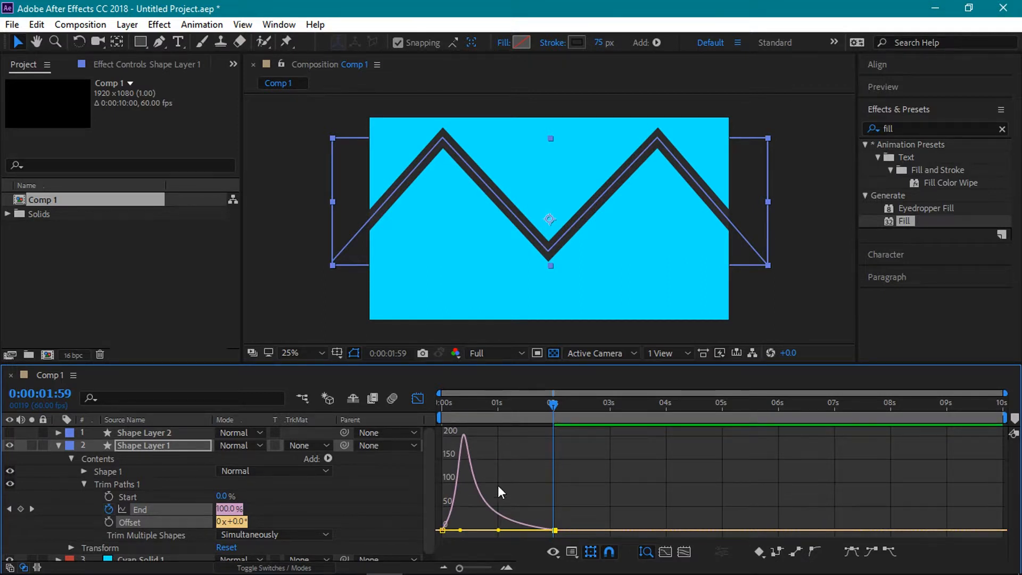
click(58, 445)
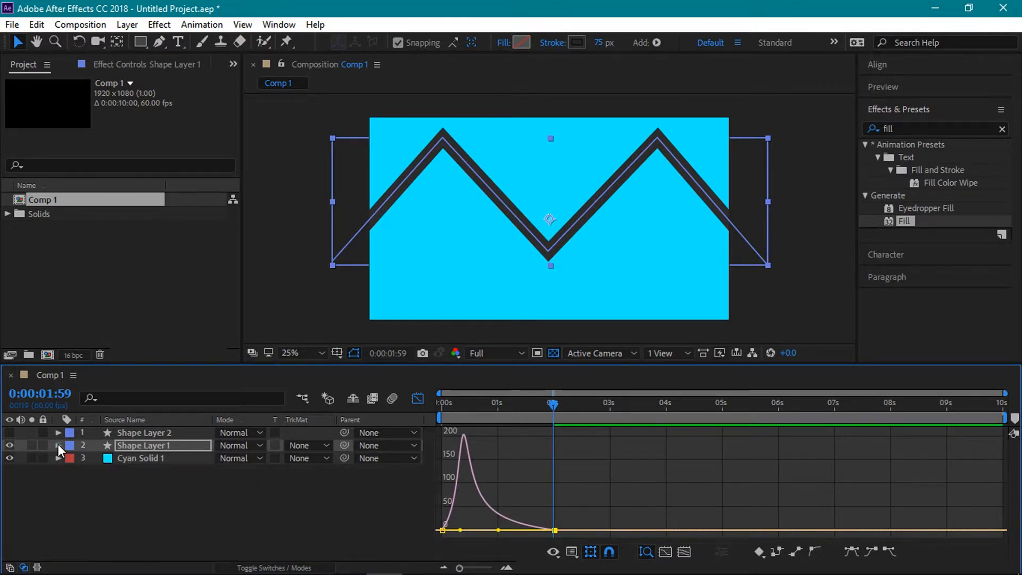
click(120, 449)
click(418, 400)
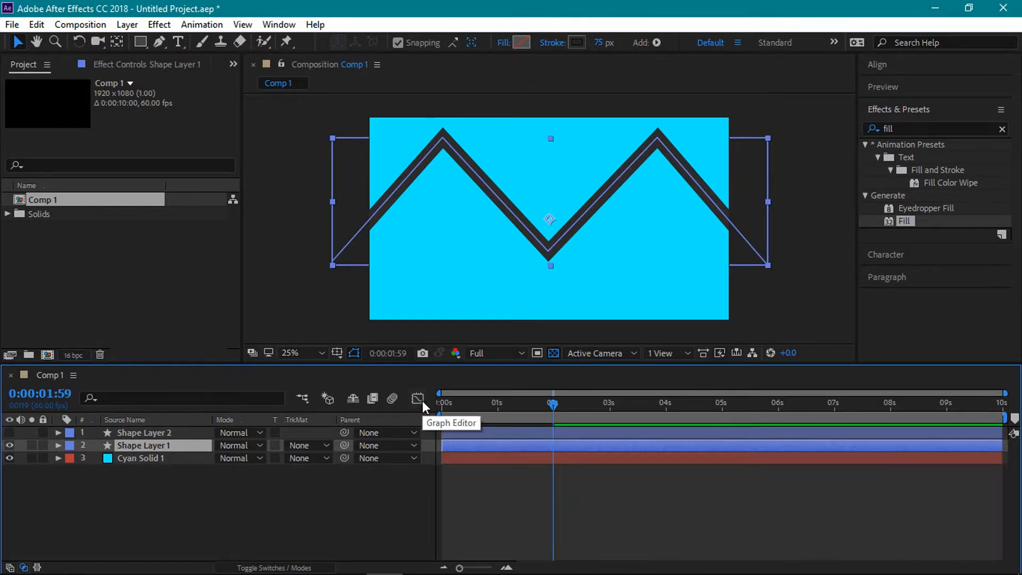
Duplicate Shape Layer 1 twice
mouse_move(554, 405)
mouse_down()
mouse_move(452, 406)
mouse_move(526, 426)
mouse_up()
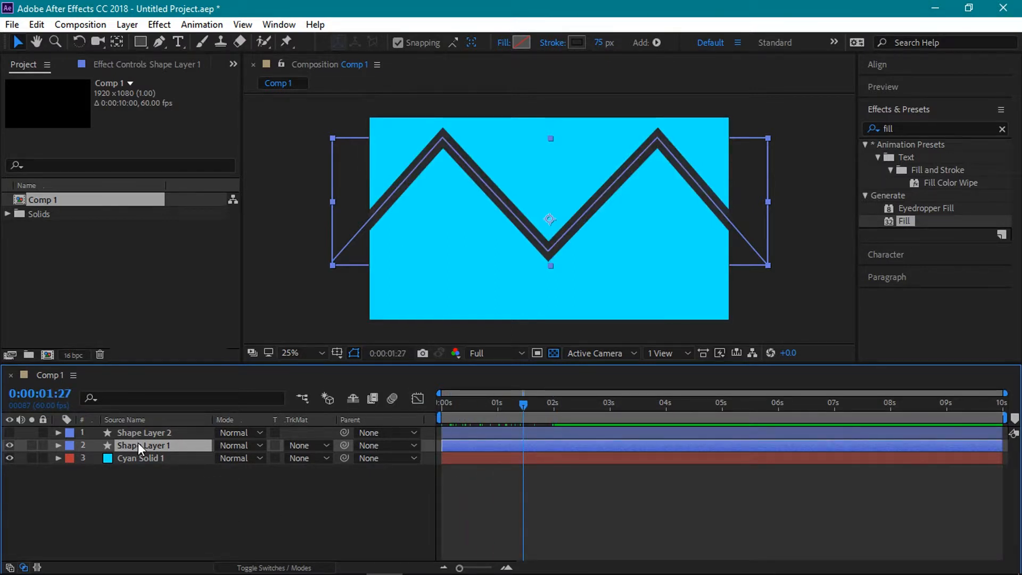
key(ctrl+d)
key(ctrl+d)
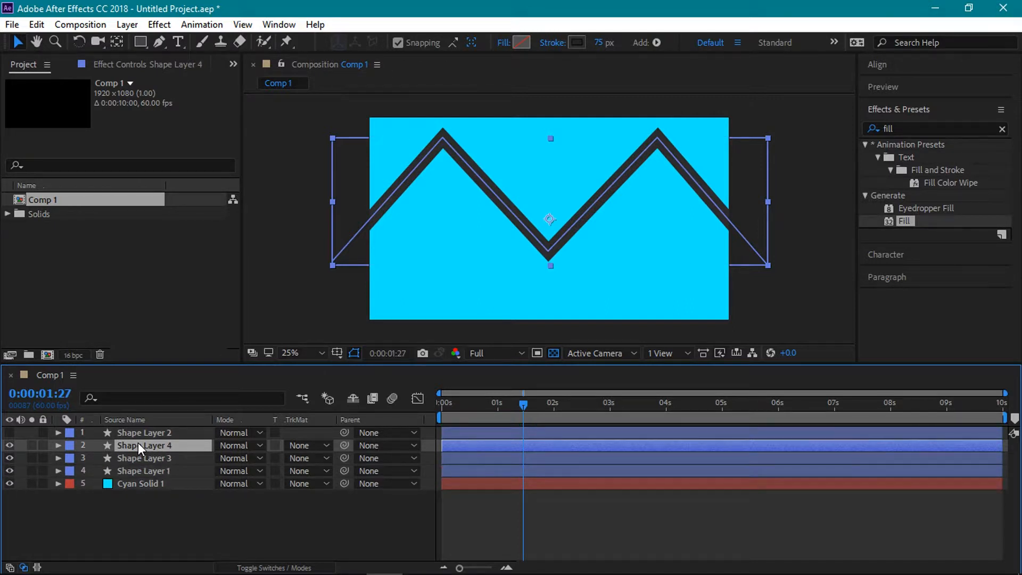
Apply the Fill effect to Shape Layer 3 and Shape Layer 4
click(138, 457)
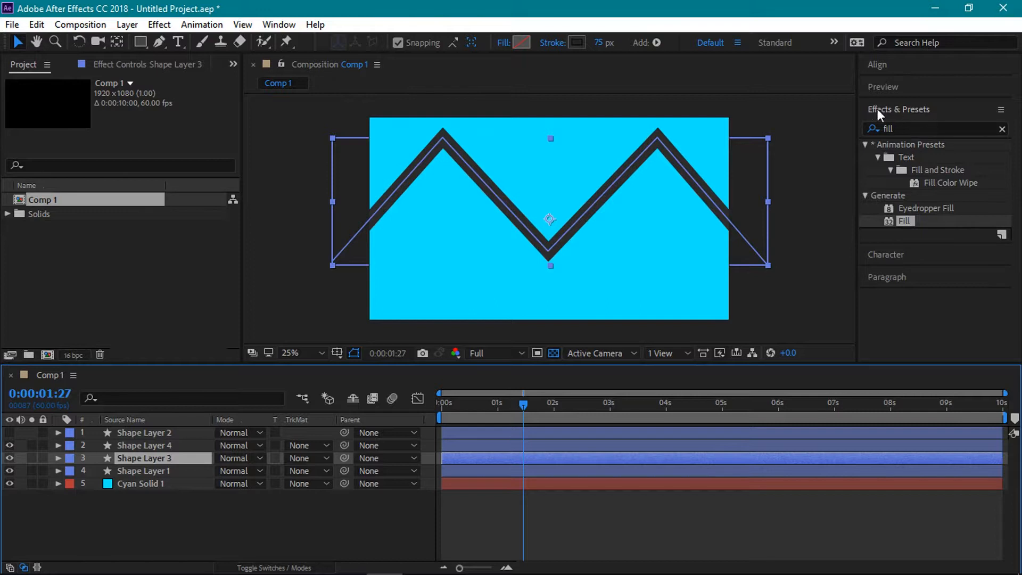
drag(908, 221, 162, 461)
drag(906, 219, 170, 443)
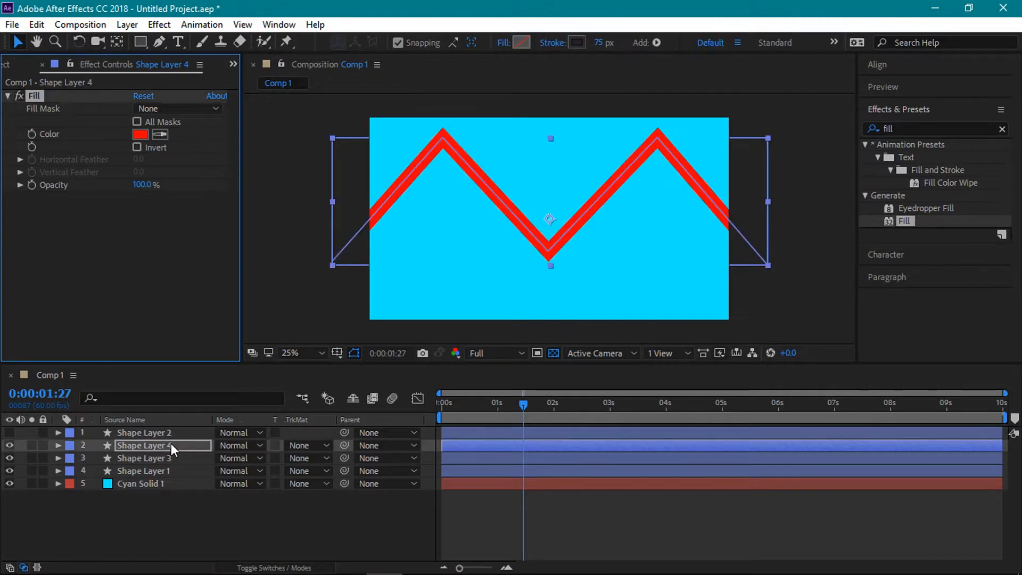
Set the Fill effect color of Shape Layer 3 to yellow, hex FFE400
click(172, 459)
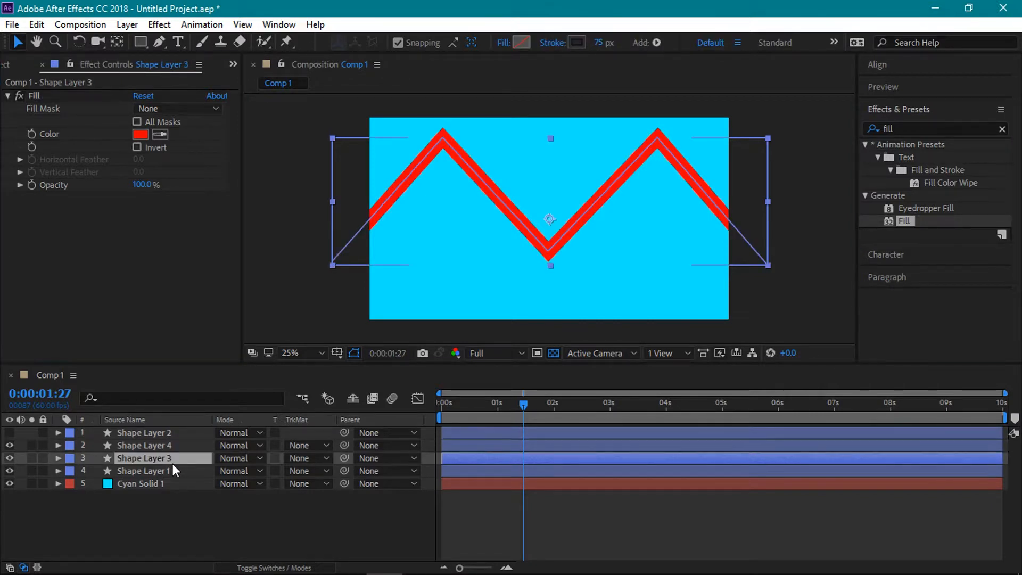
click(139, 134)
text(FFE)
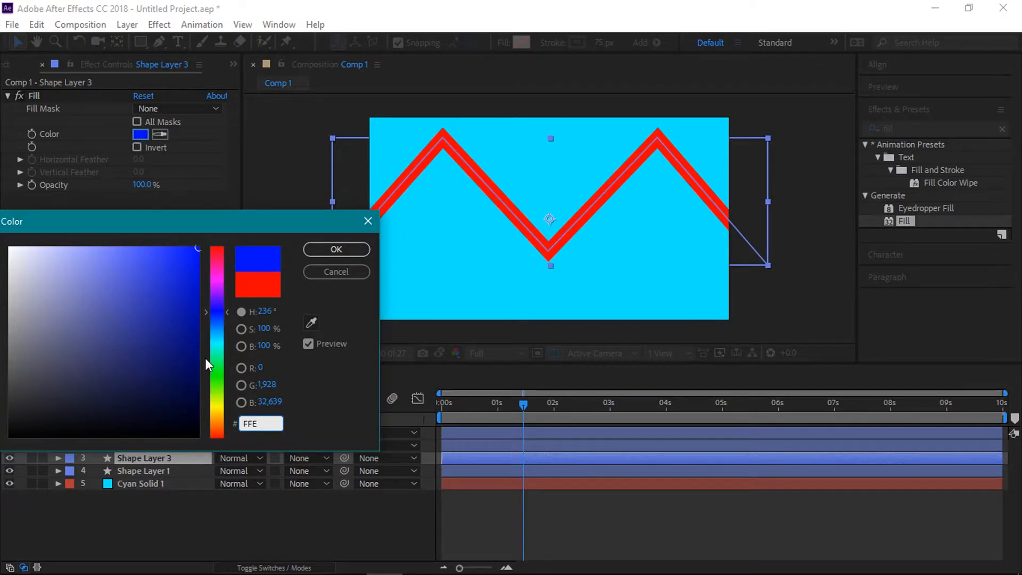
text(400)
click(341, 244)
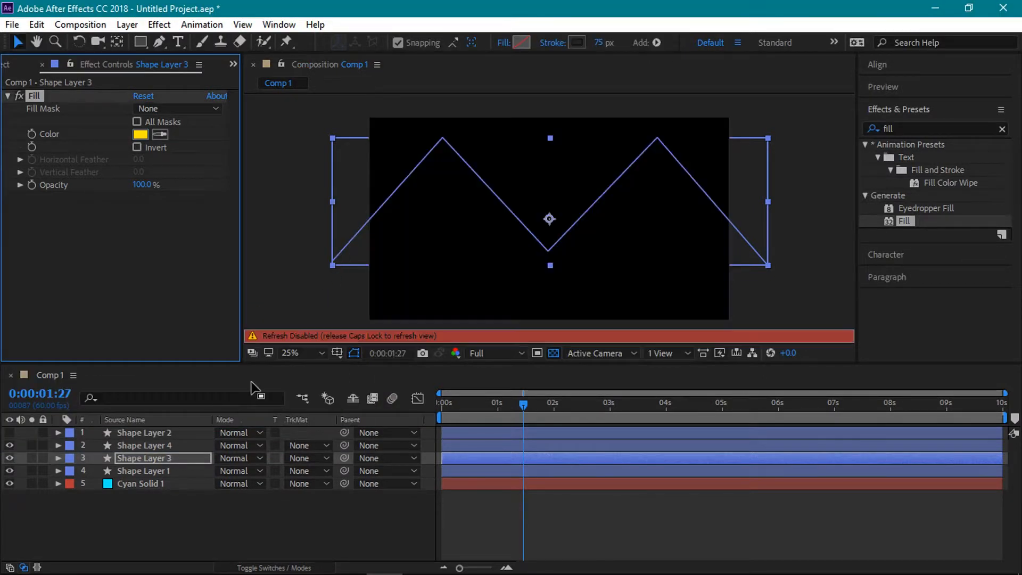
Set the Fill effect color of Shape Layer 4 to purple, hex A92BB8
click(177, 444)
click(141, 135)
key(BackSpace)
text(A92BB8)
click(306, 246)
click(253, 537)
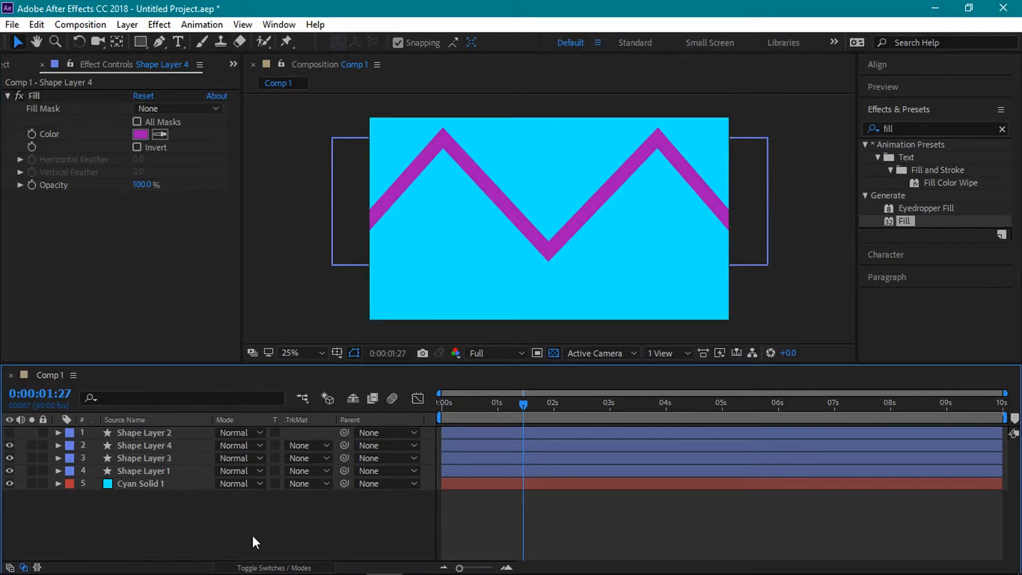
Add a new cyan solid at 1920 x 1080 px above all layers in Comp 1
mouse_move(468, 405)
mouse_down()
mouse_move(520, 400)
mouse_move(465, 404)
mouse_up()
click(505, 405)
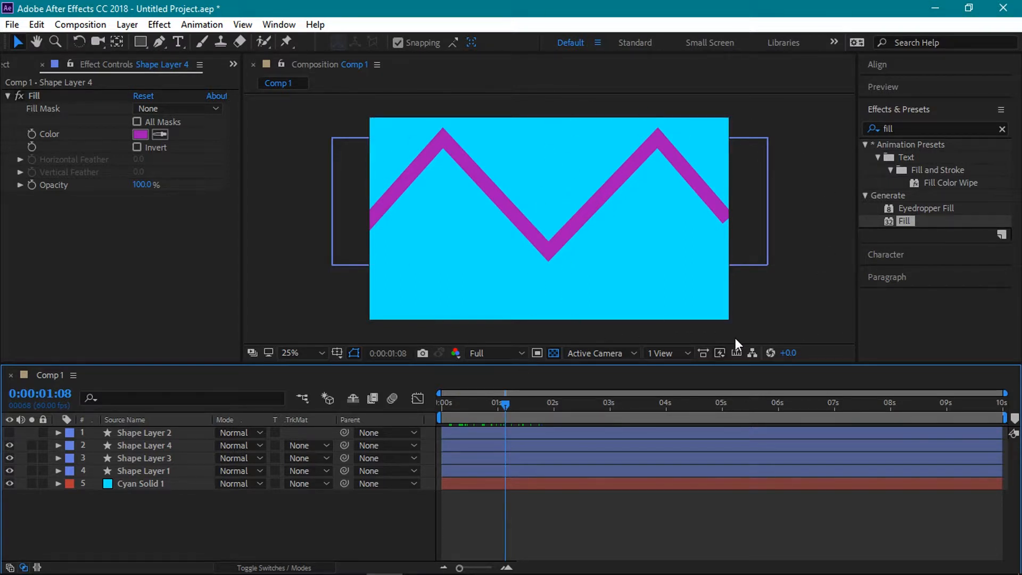
right_click(245, 527)
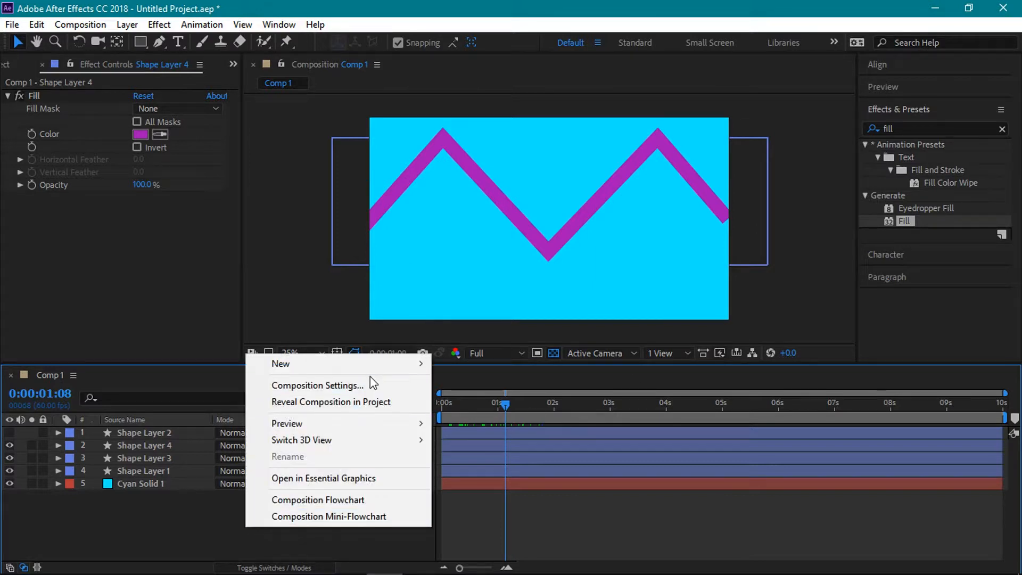
mouse_move(369, 365)
click(462, 402)
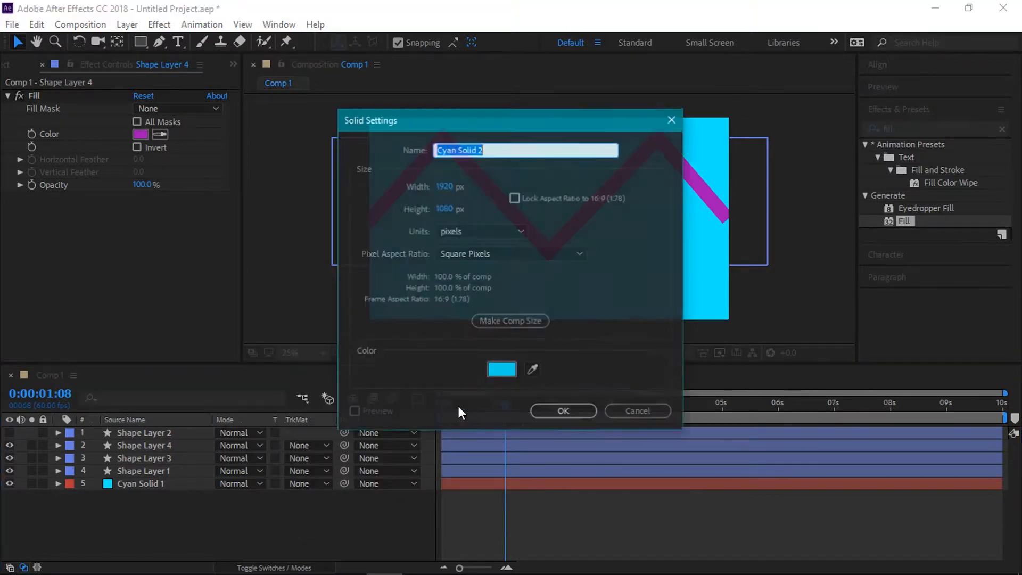
click(564, 412)
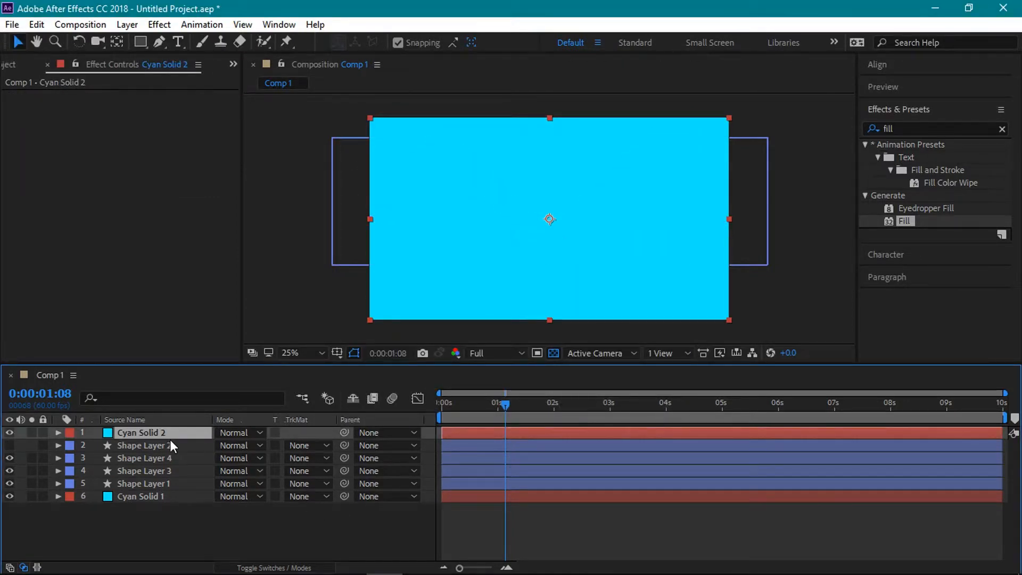
Set the X position of Cyan Solid 2 to 1920 so it covers the frame's right half, and collapse the layer
key(p)
click(225, 445)
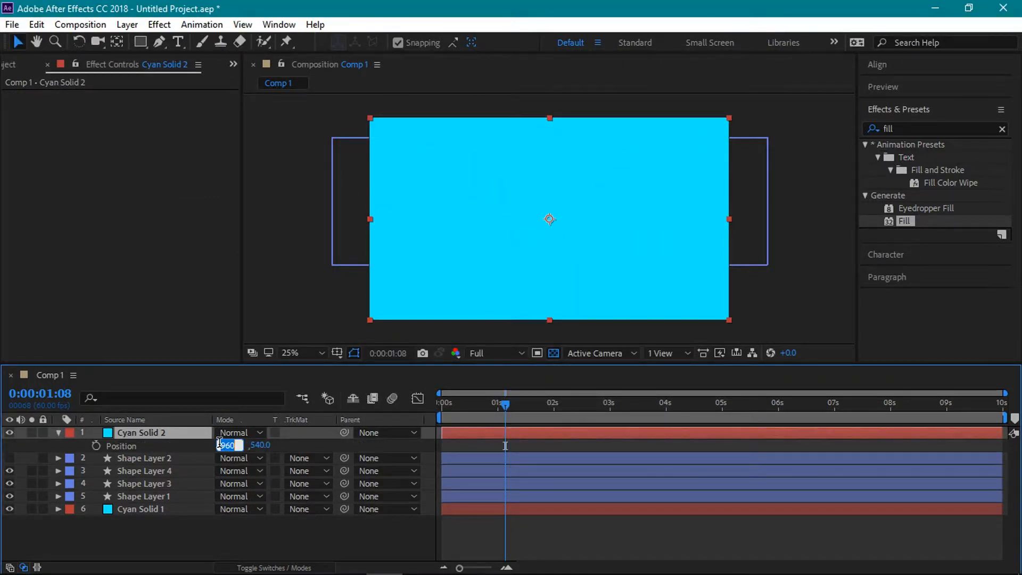
text(1920)
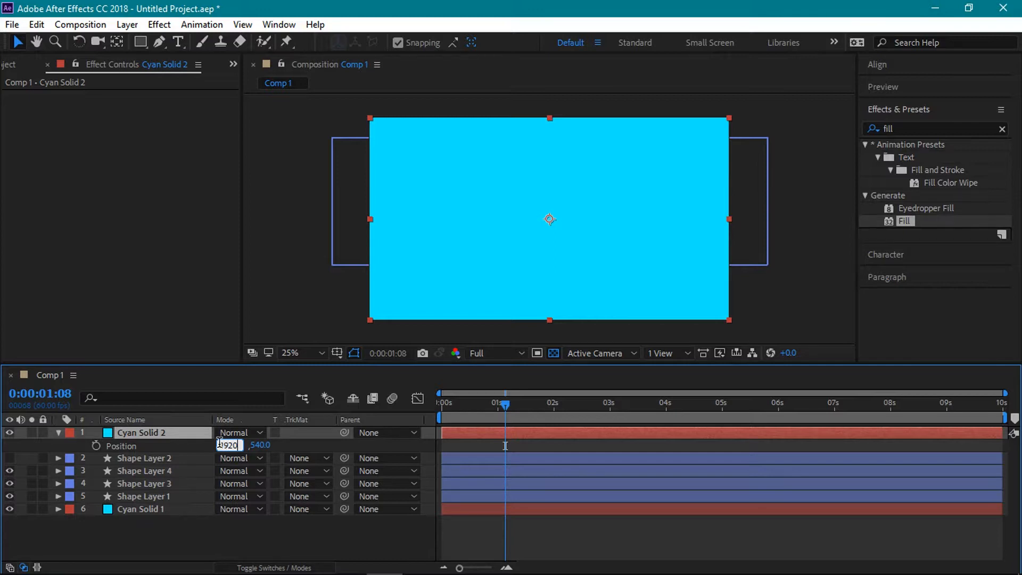
click(310, 447)
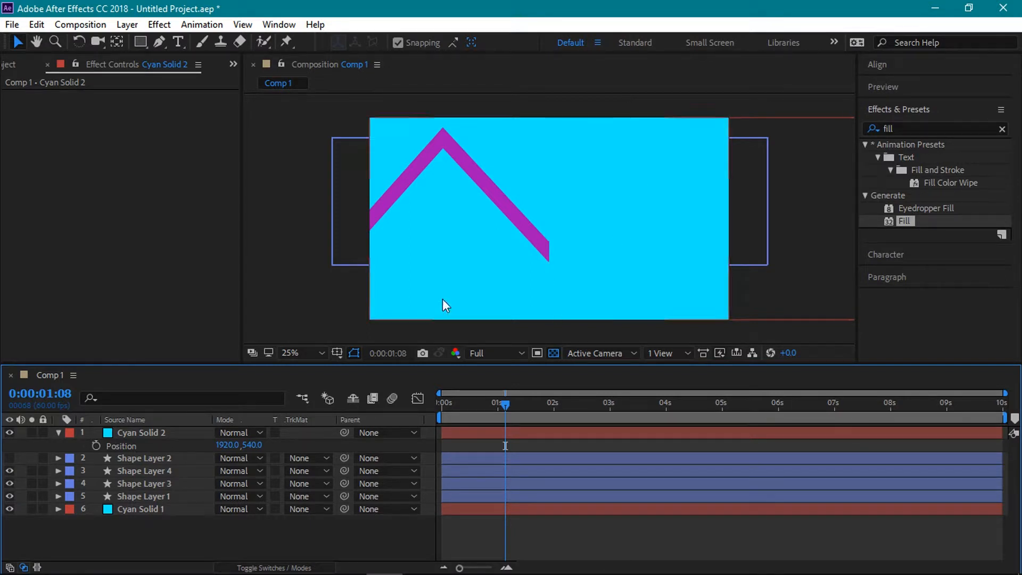
click(58, 433)
Duplicate Cyan Solid 2 twice and place one copy directly above each of Shape Layers 4, 3 and 1
click(120, 436)
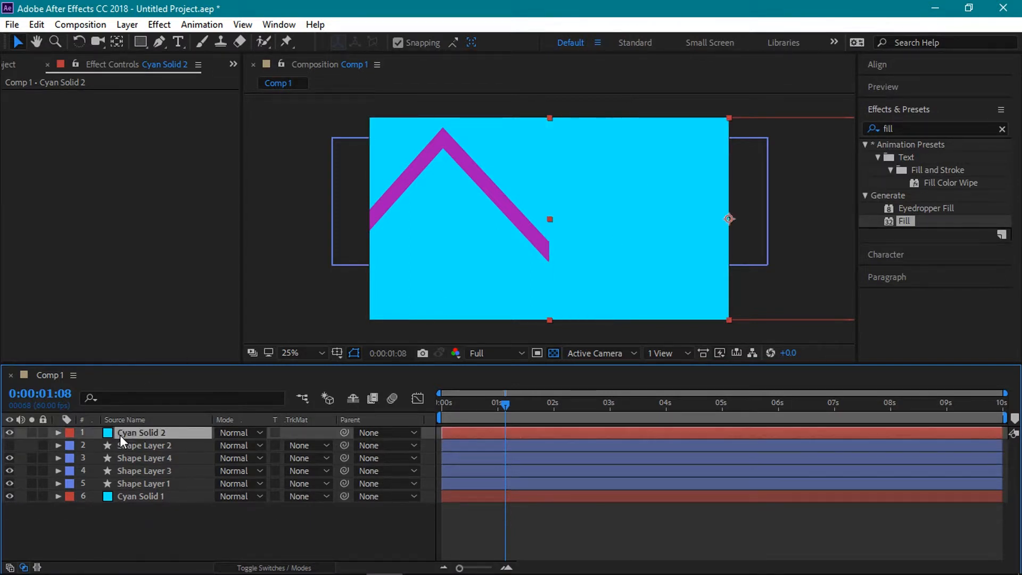
key(ctrl+d)
key(ctrl+d)
drag(123, 458, 134, 503)
mouse_move(158, 446)
mouse_down()
mouse_move(159, 487)
mouse_move(160, 433)
mouse_move(160, 450)
mouse_up()
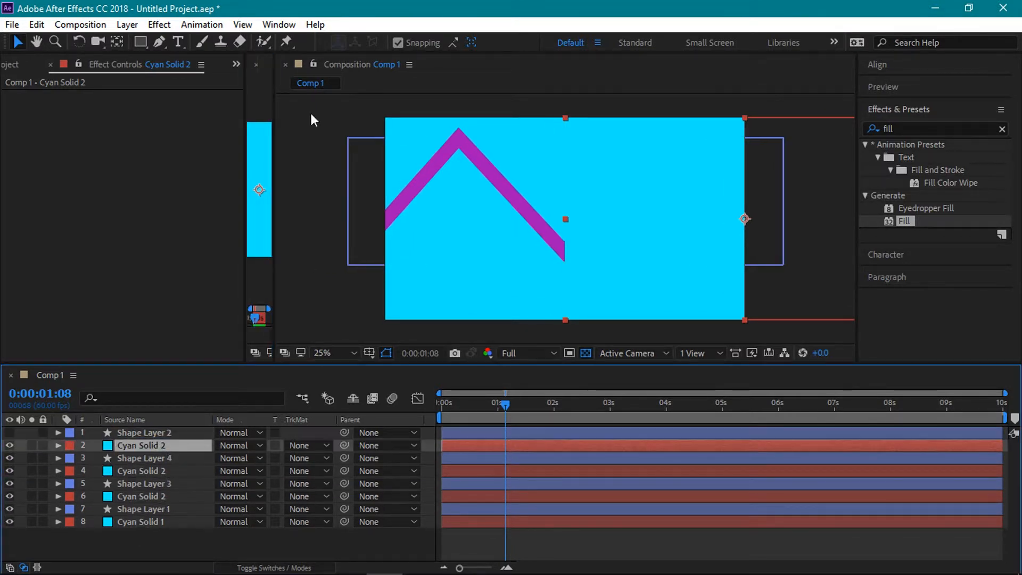
click(147, 495)
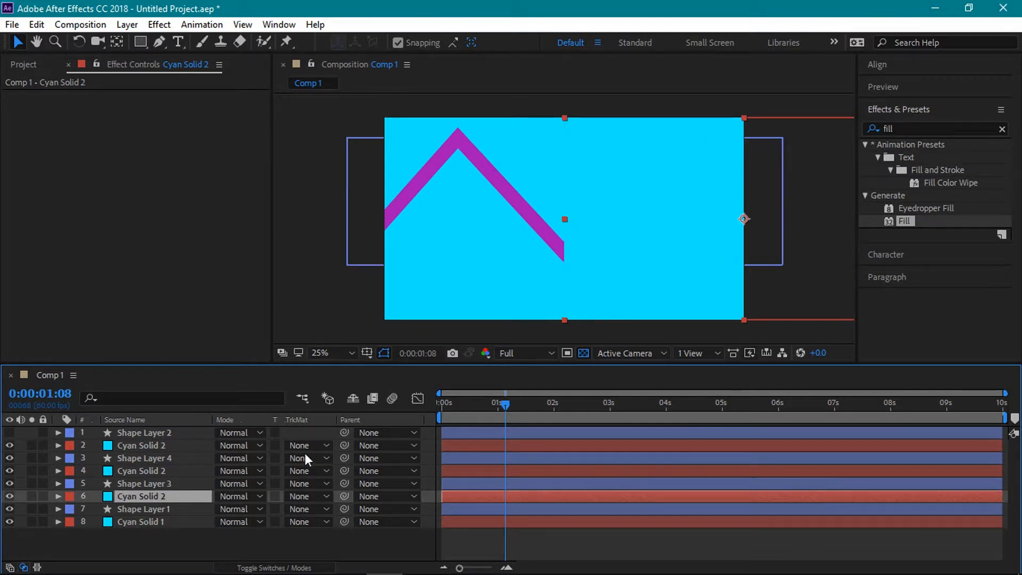
click(299, 568)
click(300, 568)
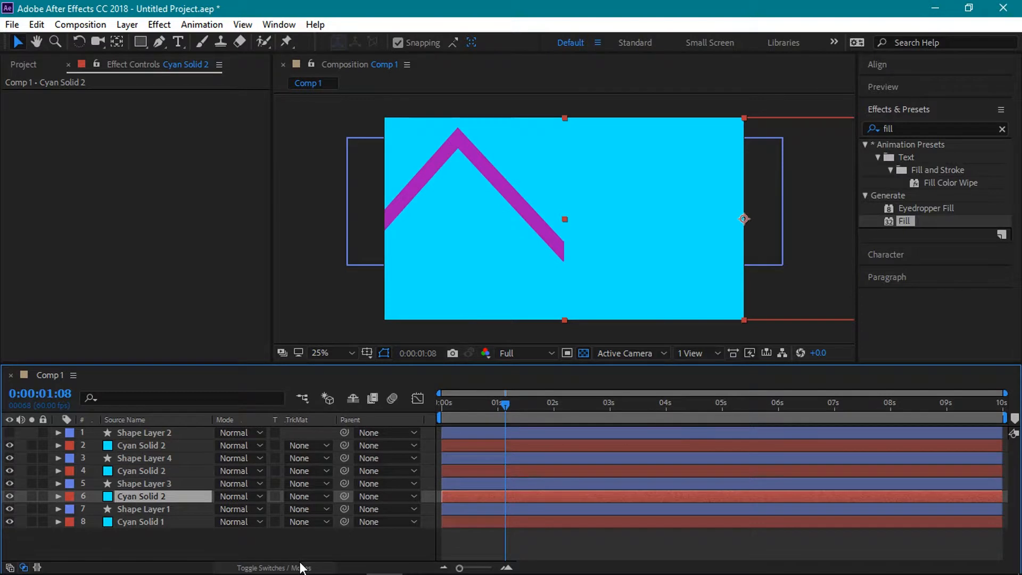
right_click(318, 419)
mouse_move(362, 468)
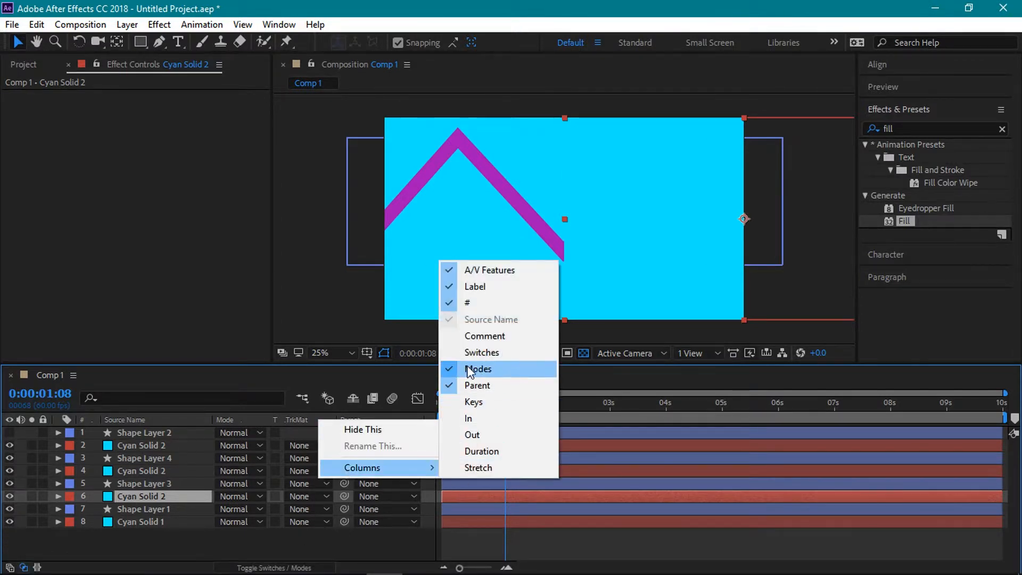
click(292, 538)
click(292, 538)
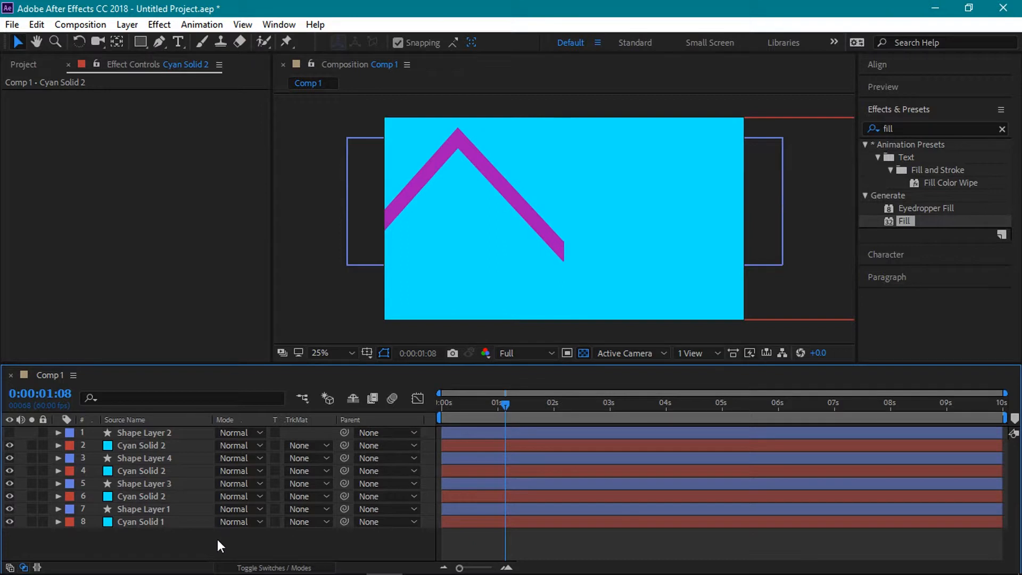
Set the track matte of Shape Layers 1, 3 and 4 to Alpha Inverted using the Cyan Solid 2 above each, and scrub through the result
click(153, 509)
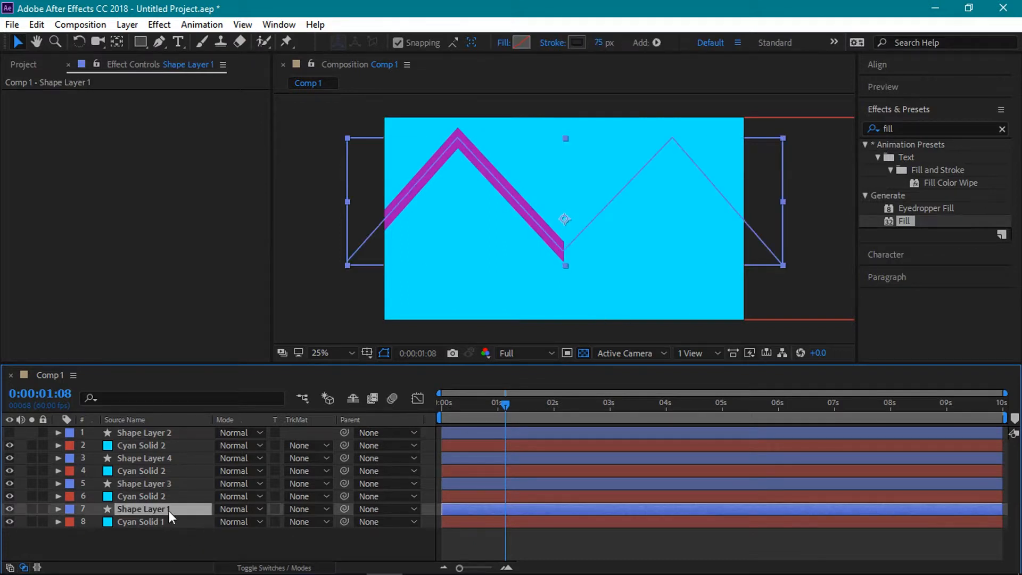
click(309, 509)
click(322, 460)
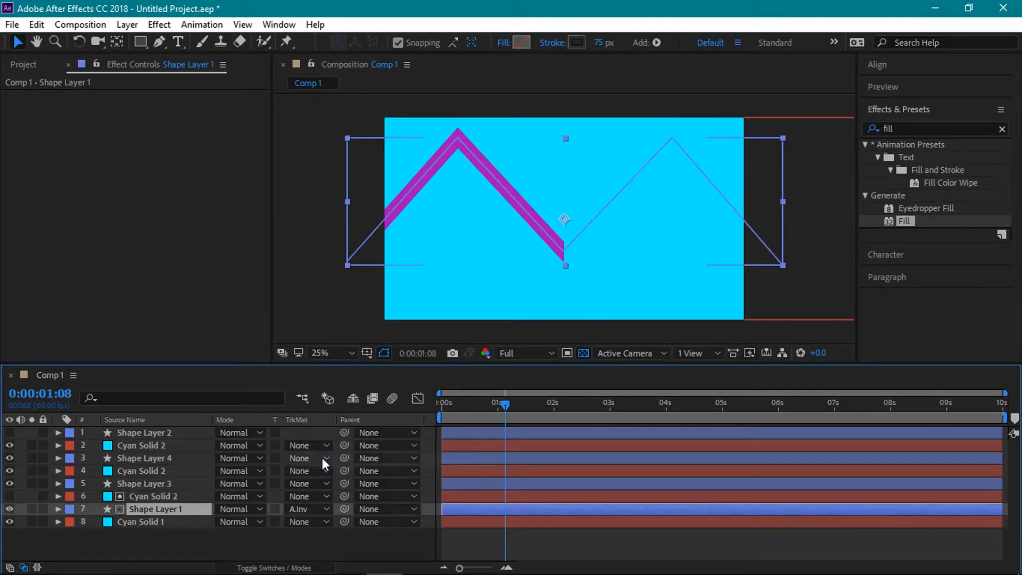
click(157, 481)
click(322, 483)
click(341, 429)
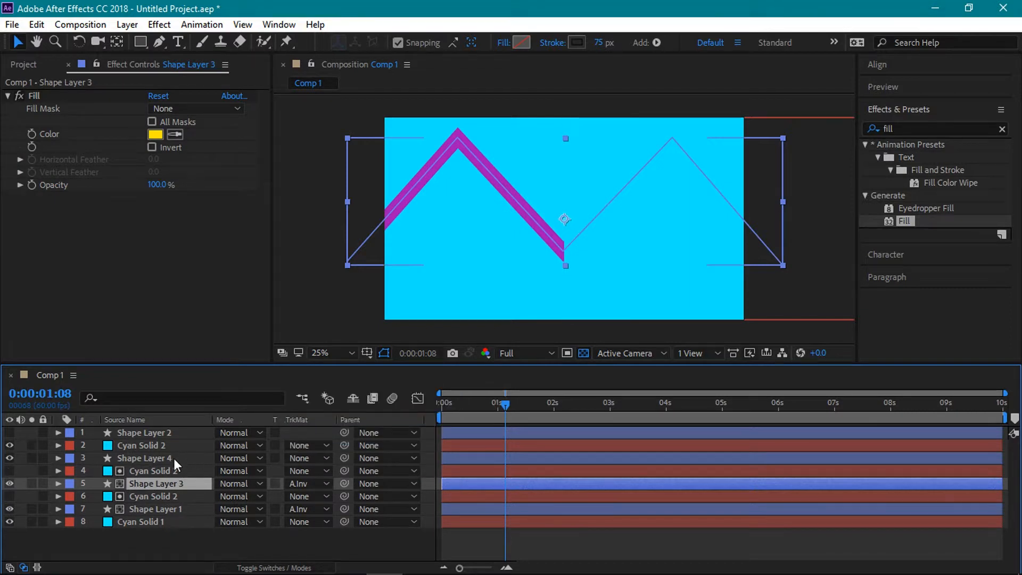
click(174, 458)
click(314, 459)
click(324, 512)
click(319, 542)
click(505, 402)
drag(488, 404, 549, 436)
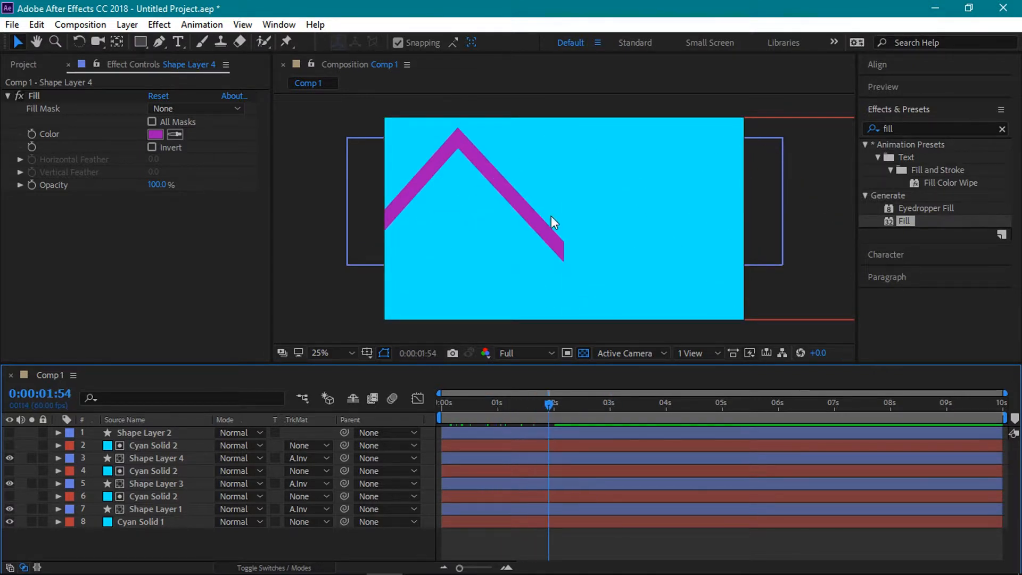
Pre-compose the three shape layers and their Cyan Solid 2 mattes into a new composition named shapes 1
click(164, 509)
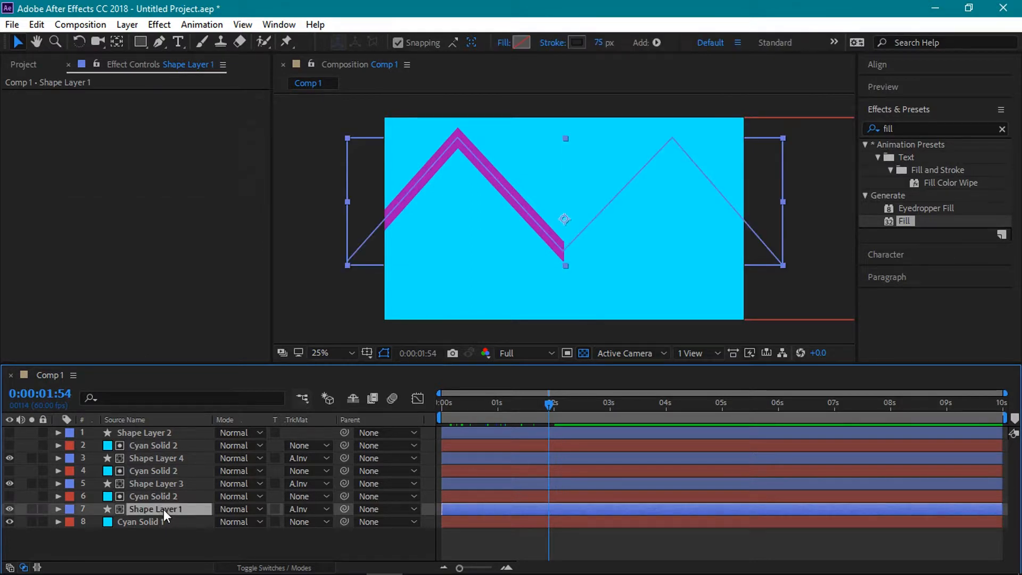
shift+click(165, 447)
right_click(165, 448)
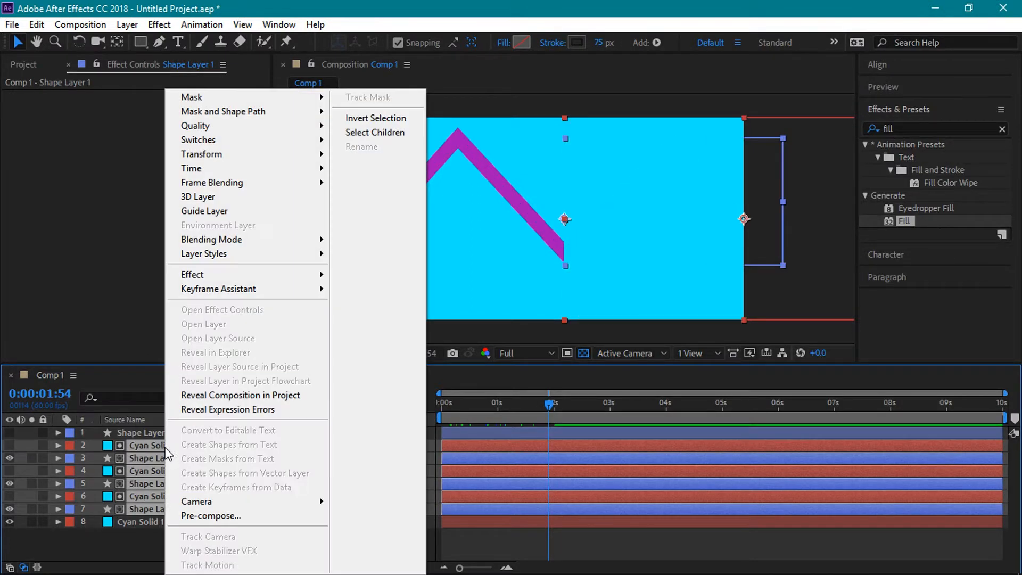
click(186, 516)
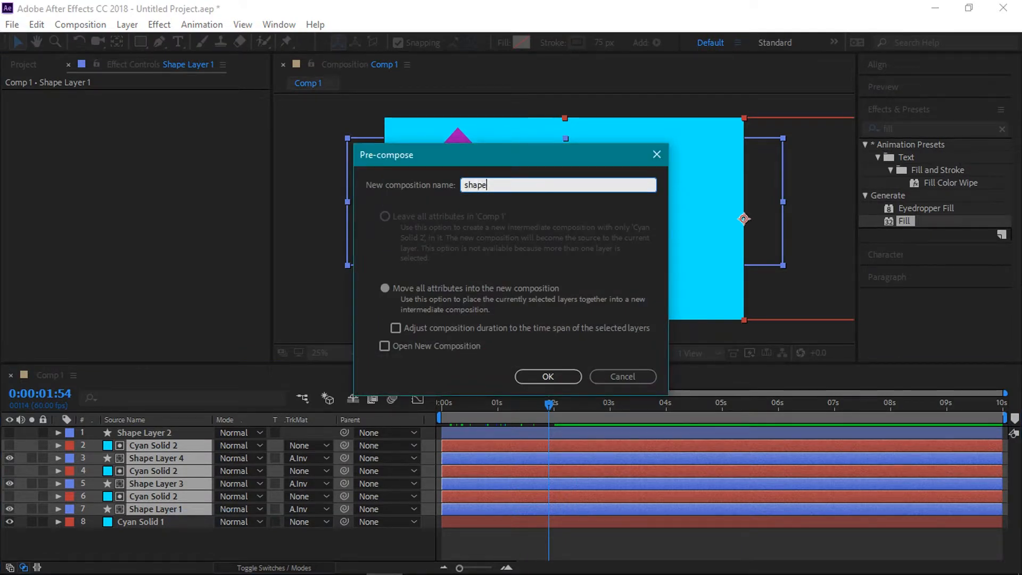
click(536, 373)
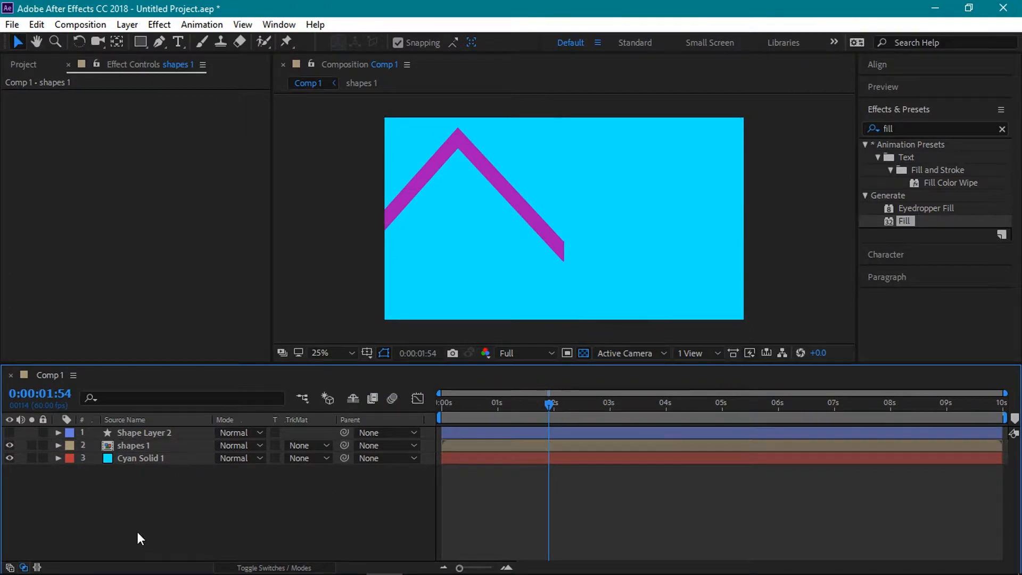
Open the shapes 1 composition and trim the ends of Shape Layers 1 and 3 at 0:00:02:32
double_click(150, 445)
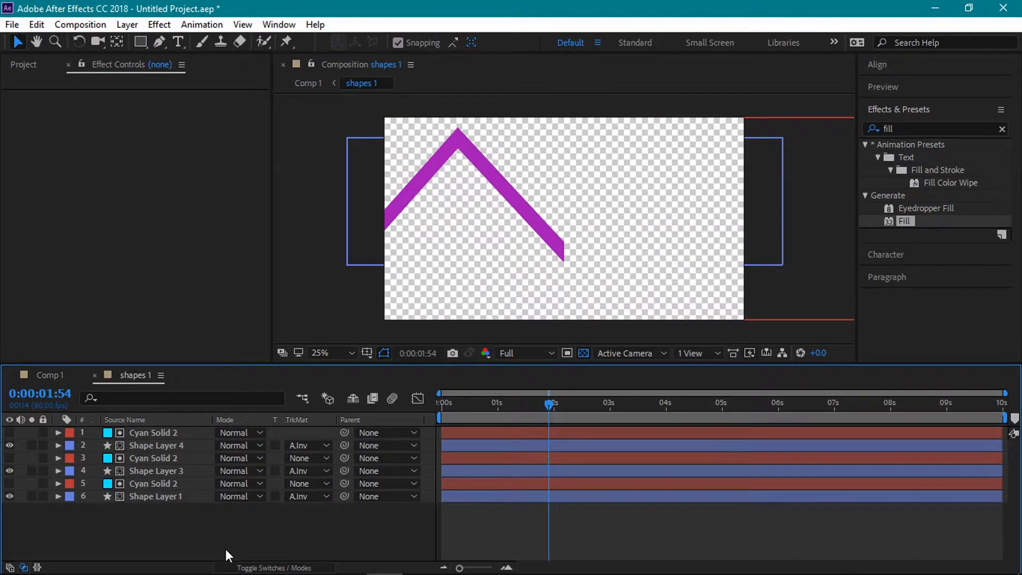
drag(590, 417, 583, 420)
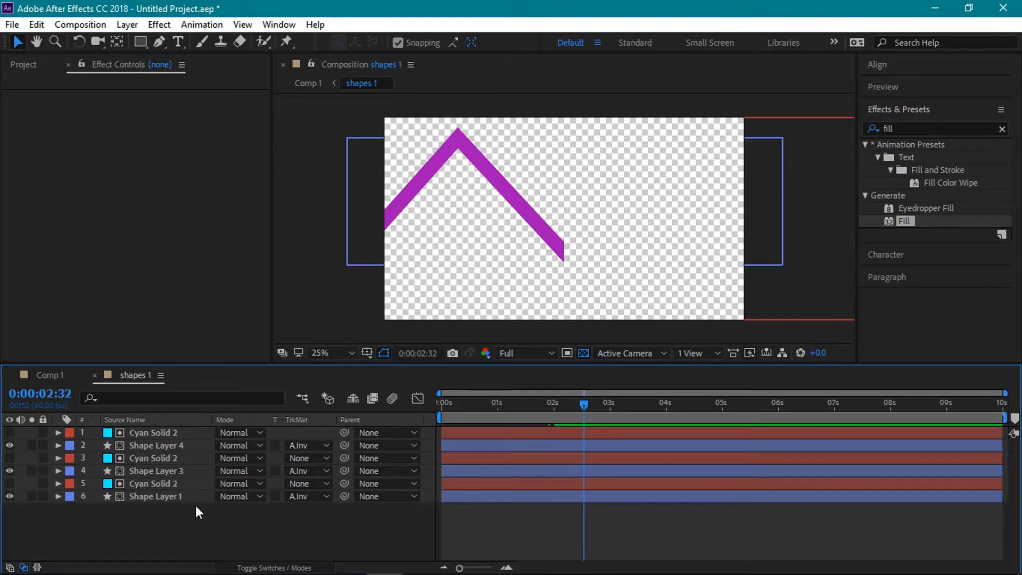
click(188, 484)
click(181, 496)
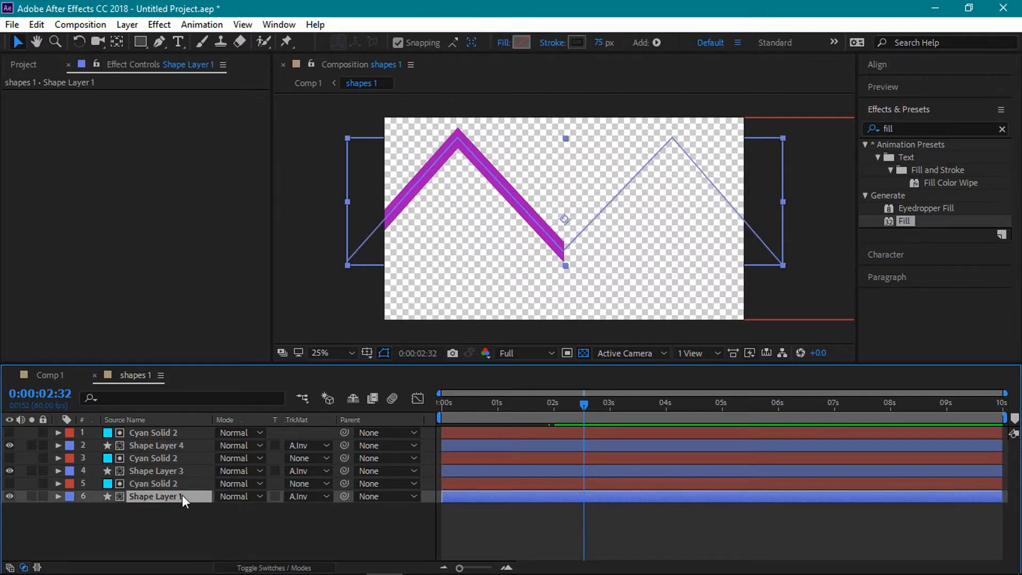
ctrl+click(187, 472)
key(alt+bracketright)
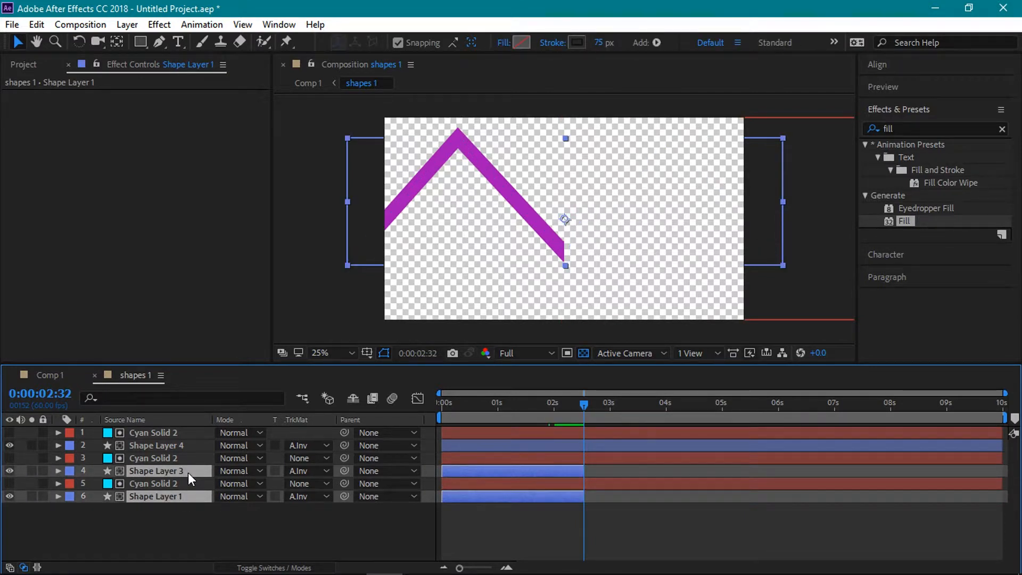
click(158, 543)
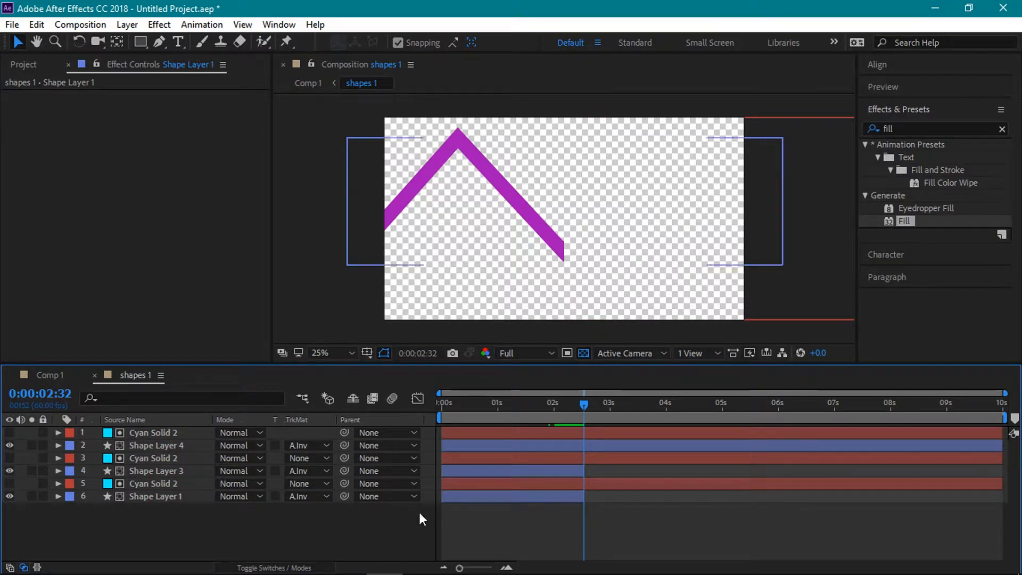
Stagger the shape layers so Shape Layer 3 starts at frame 15 and Shape Layer 4 at frame 30, and preview the result
drag(460, 568, 483, 569)
drag(567, 570, 519, 570)
drag(449, 447, 552, 446)
drag(499, 471, 532, 469)
drag(885, 408, 461, 414)
key(space)
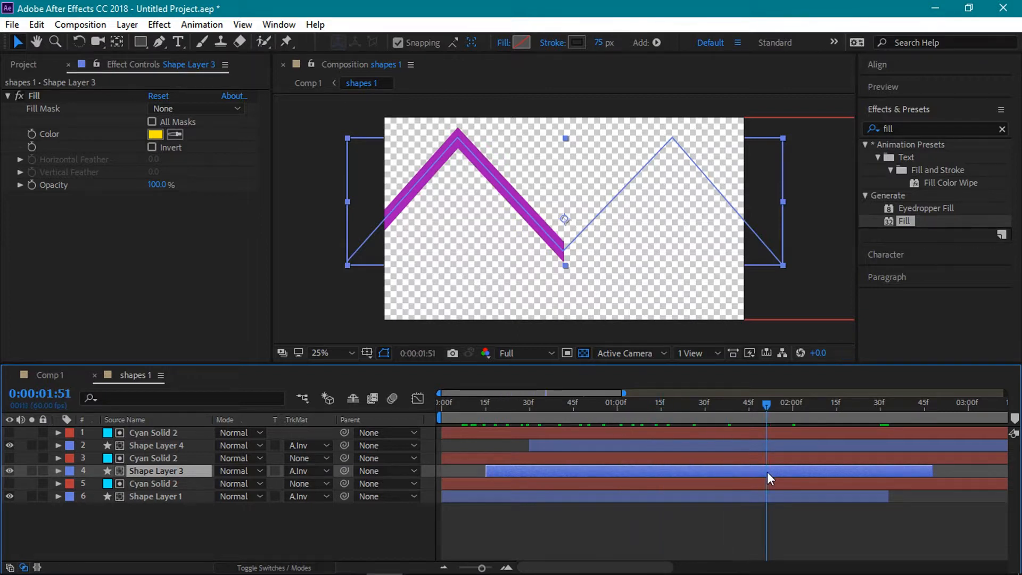
Keyframe the Trim Paths Start of Shape Layer 4 at 0:00:02:31 and set it to 35% at 0:00:03:30
click(159, 442)
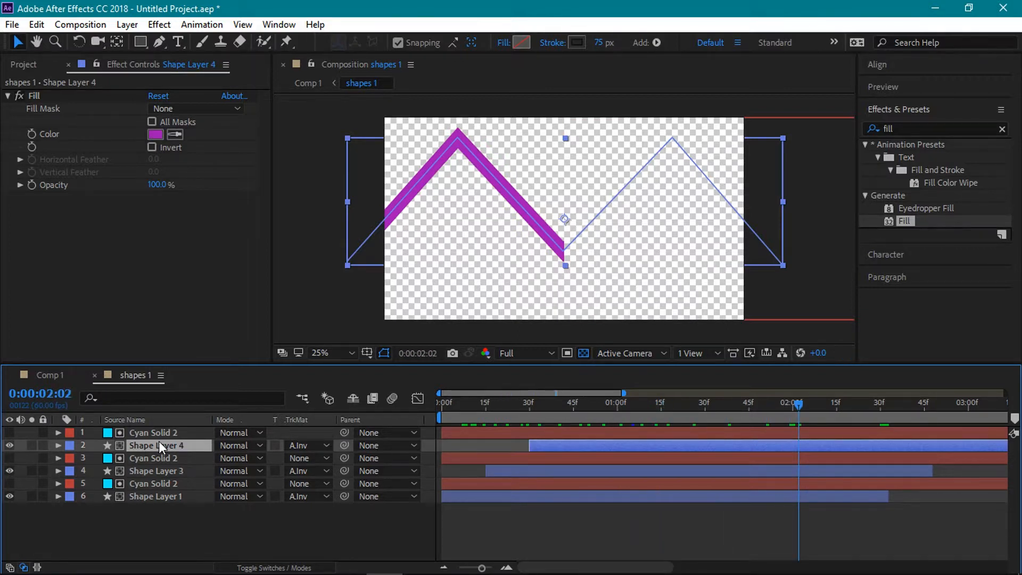
key(u)
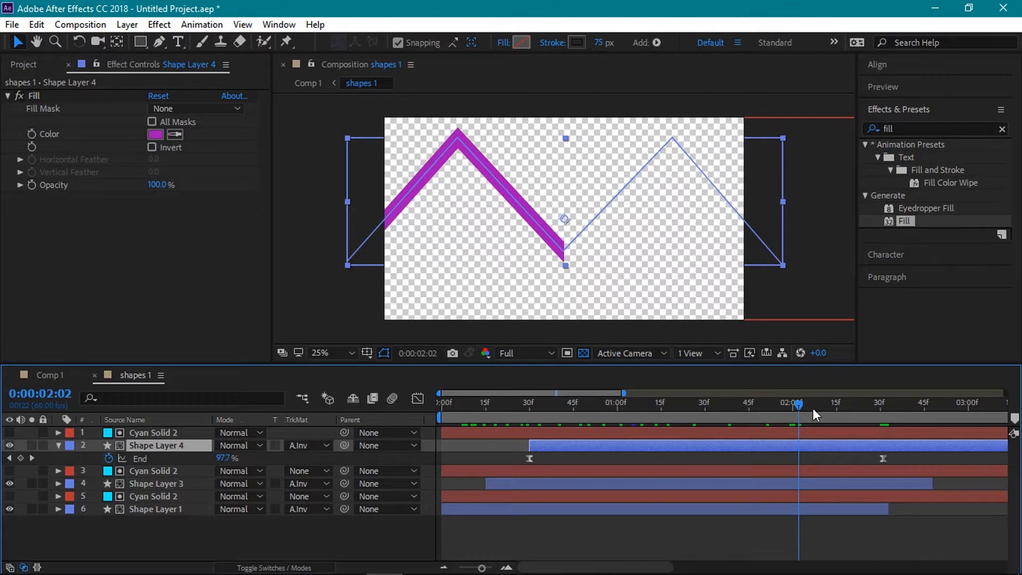
drag(798, 404, 884, 426)
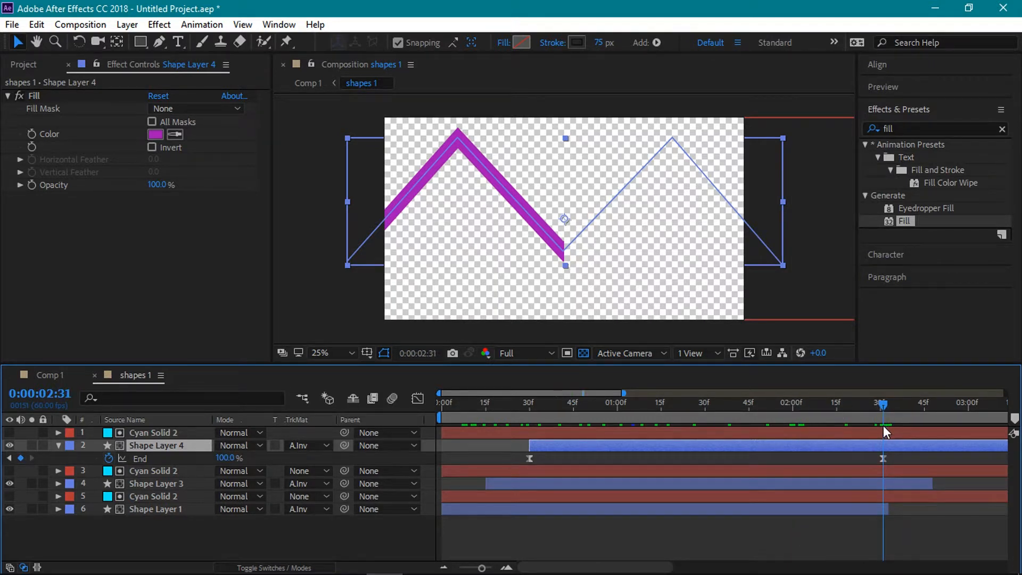
click(58, 445)
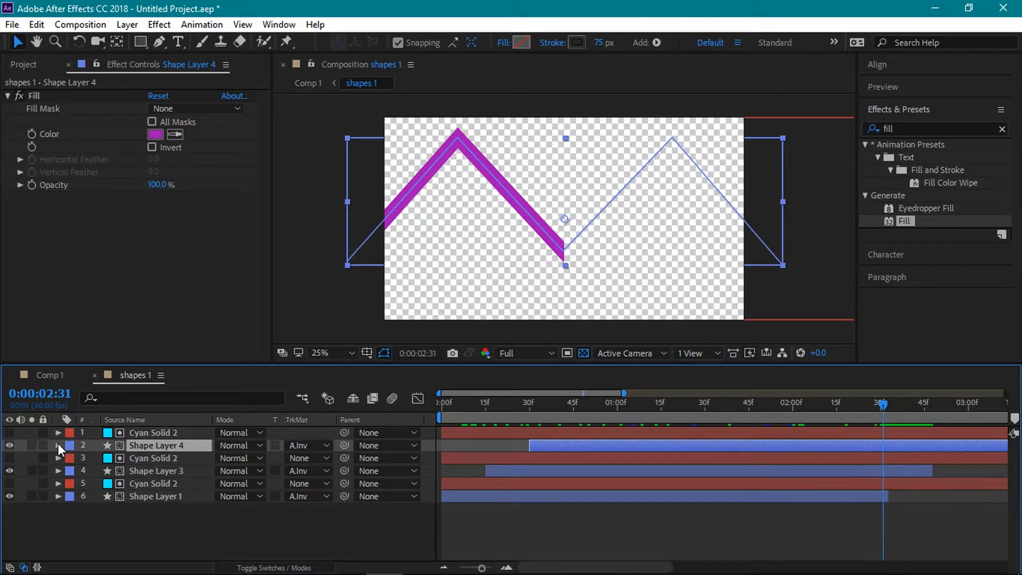
click(60, 444)
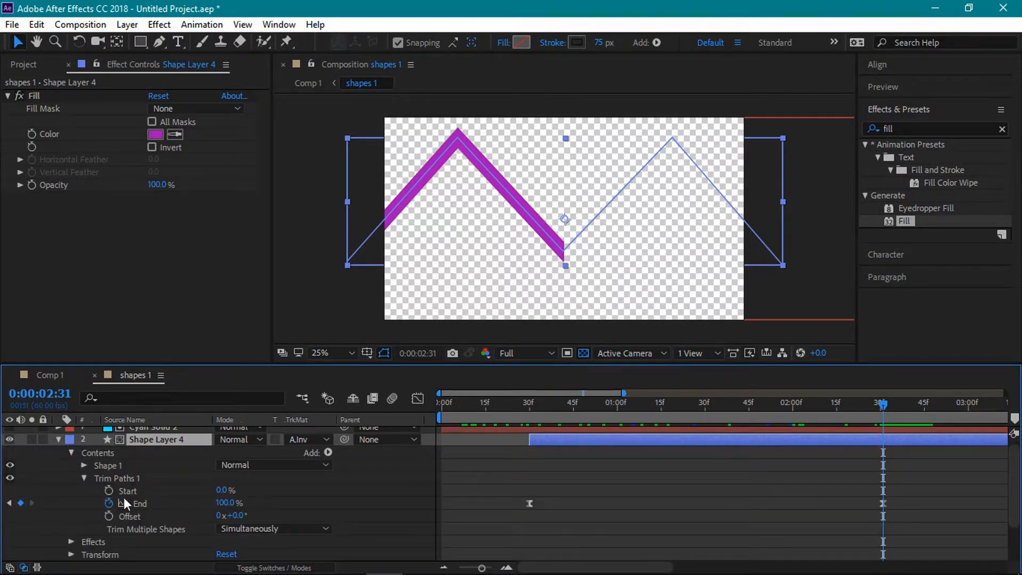
click(109, 491)
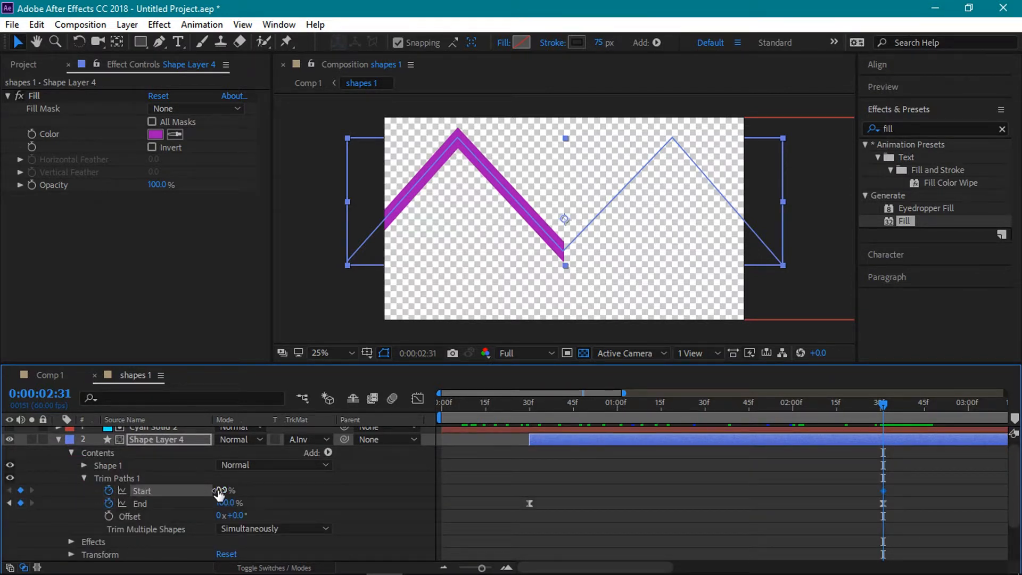
drag(562, 572, 641, 572)
drag(679, 424, 770, 426)
click(225, 490)
text(35)
click(326, 513)
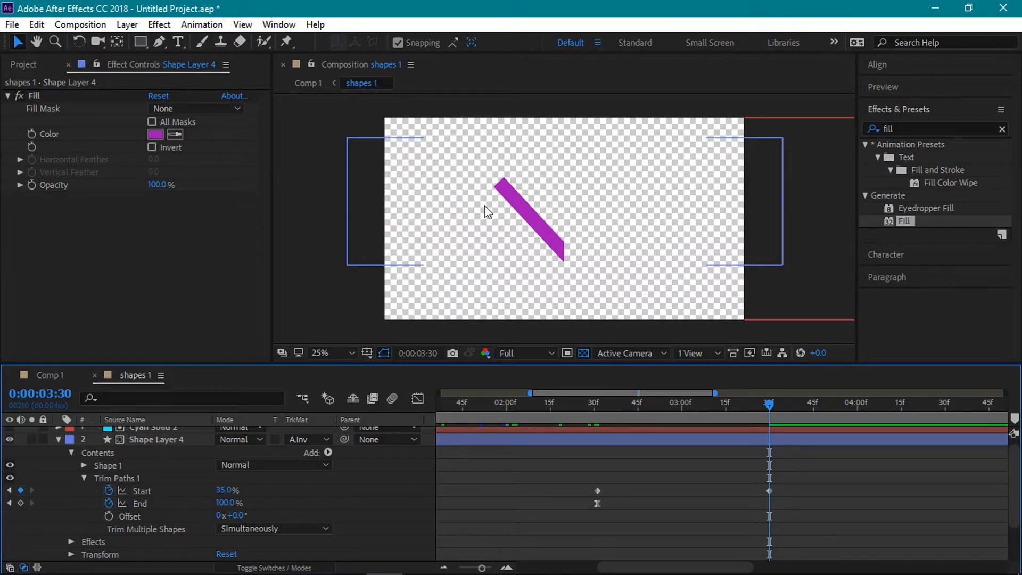
Apply Easy Ease to Shape Layer 4's Start keyframes, shape their speed curve to peak early and ease out slowly, and collapse the layer
drag(786, 497, 597, 490)
right_click(598, 490)
mouse_move(692, 480)
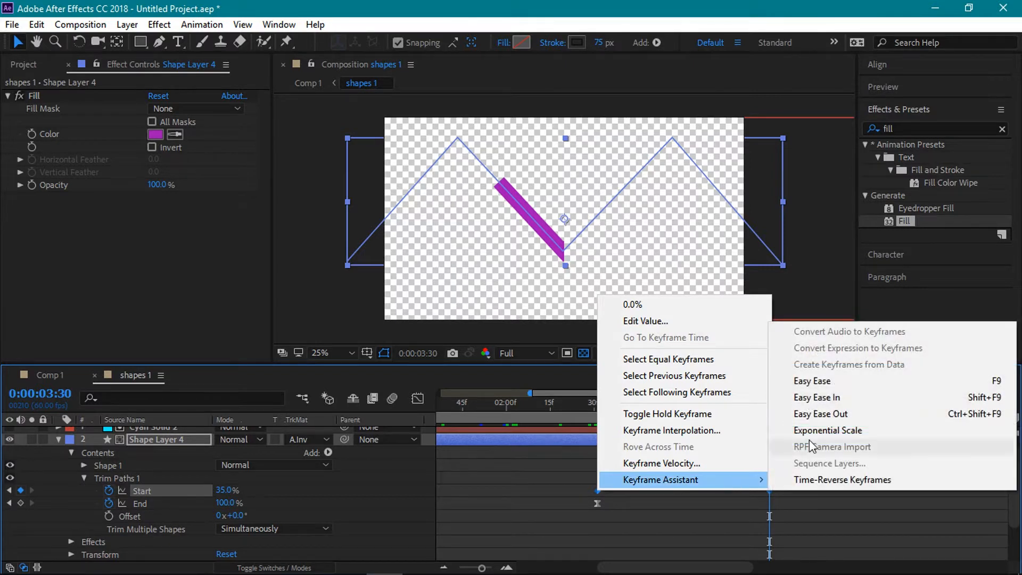
click(804, 382)
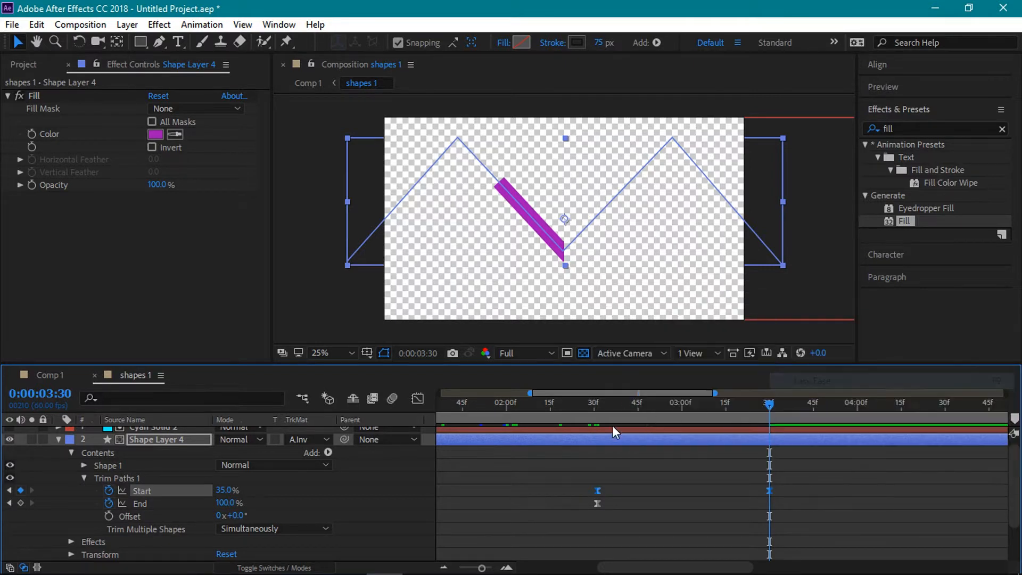
click(419, 400)
drag(844, 544, 682, 527)
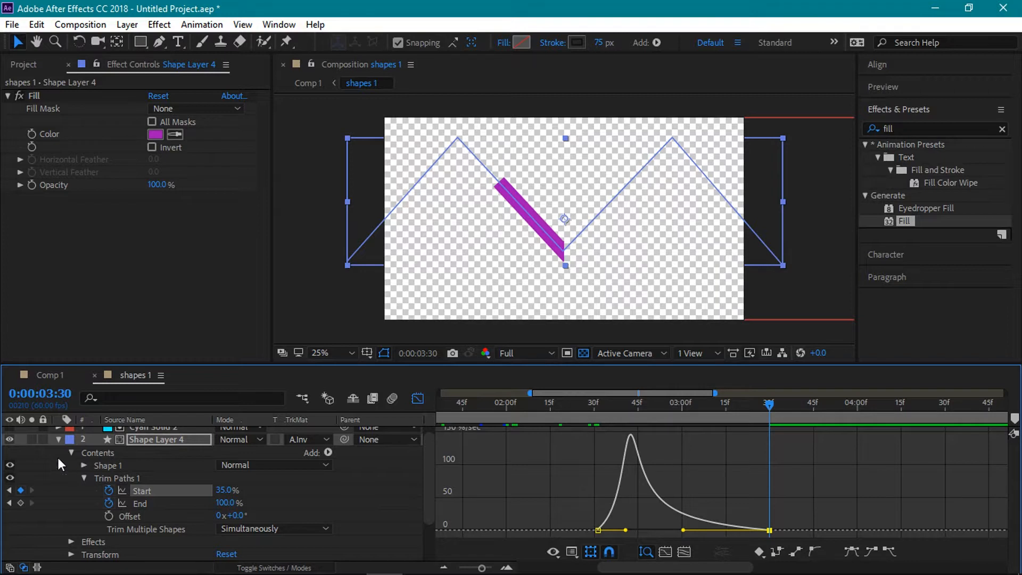
click(58, 440)
click(132, 539)
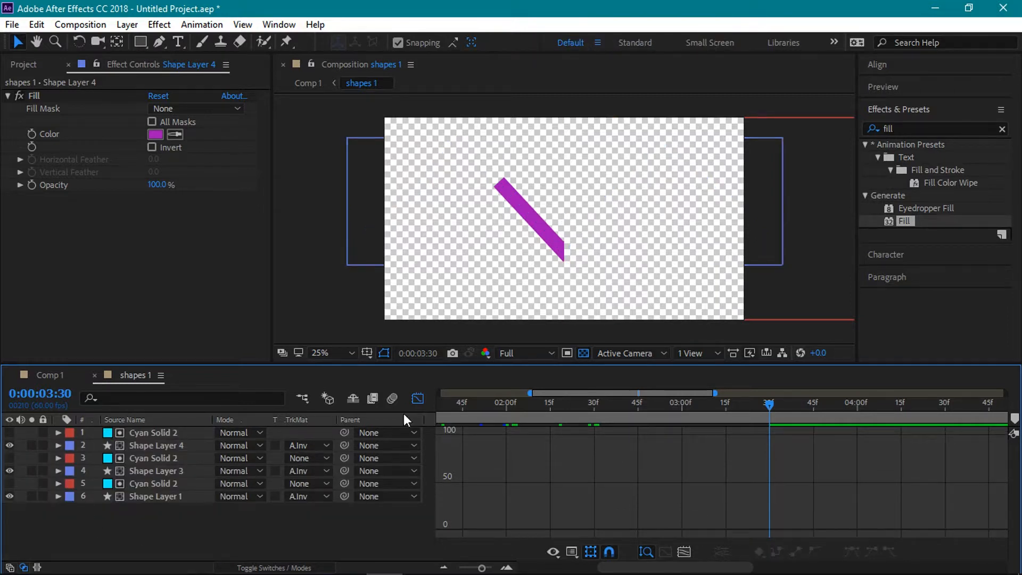
click(417, 400)
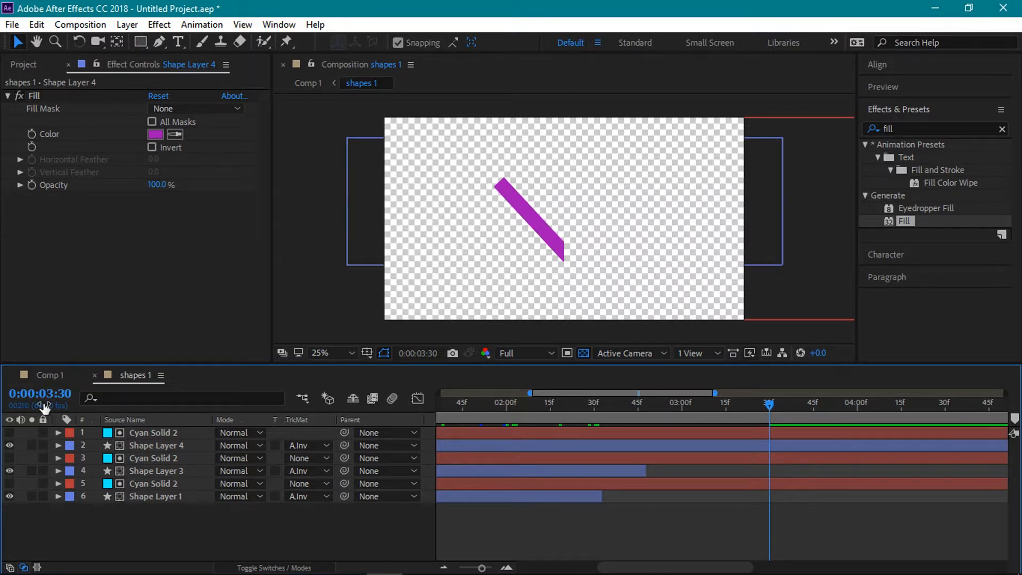
In Comp 1, hide the shapes 1 layer, show Shape Layer 2 and duplicate it twice
click(49, 376)
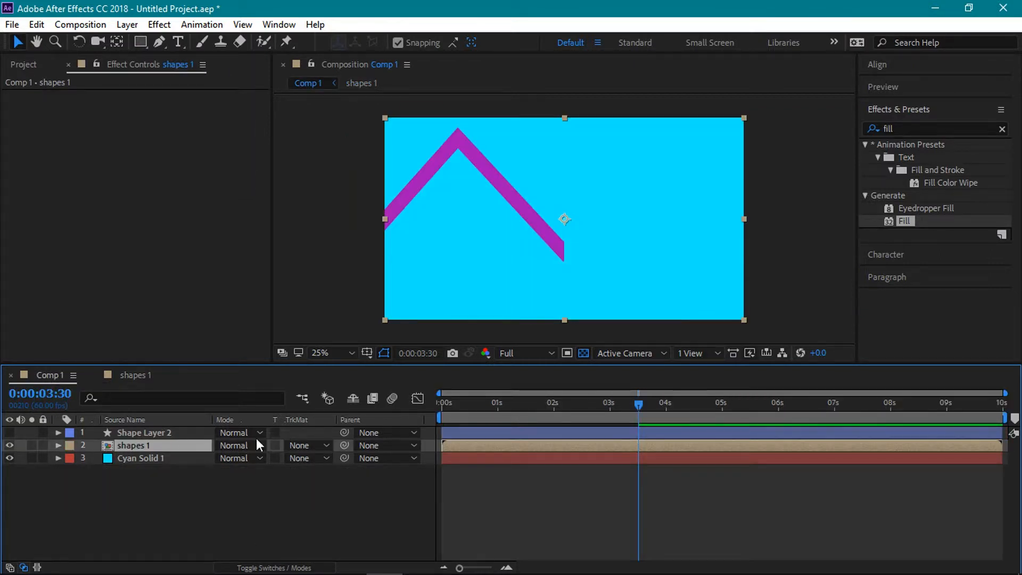
click(152, 432)
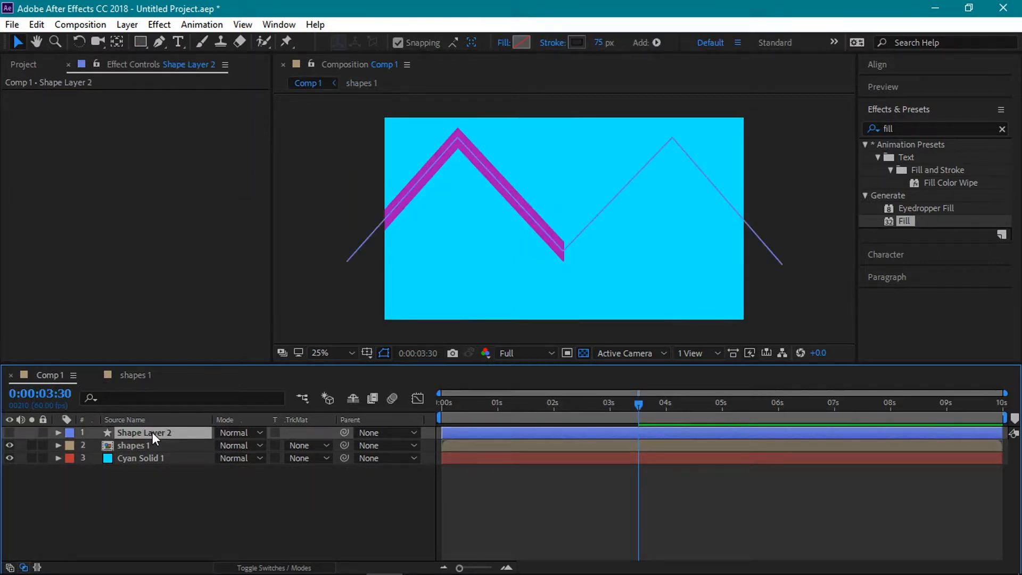
click(10, 445)
click(9, 432)
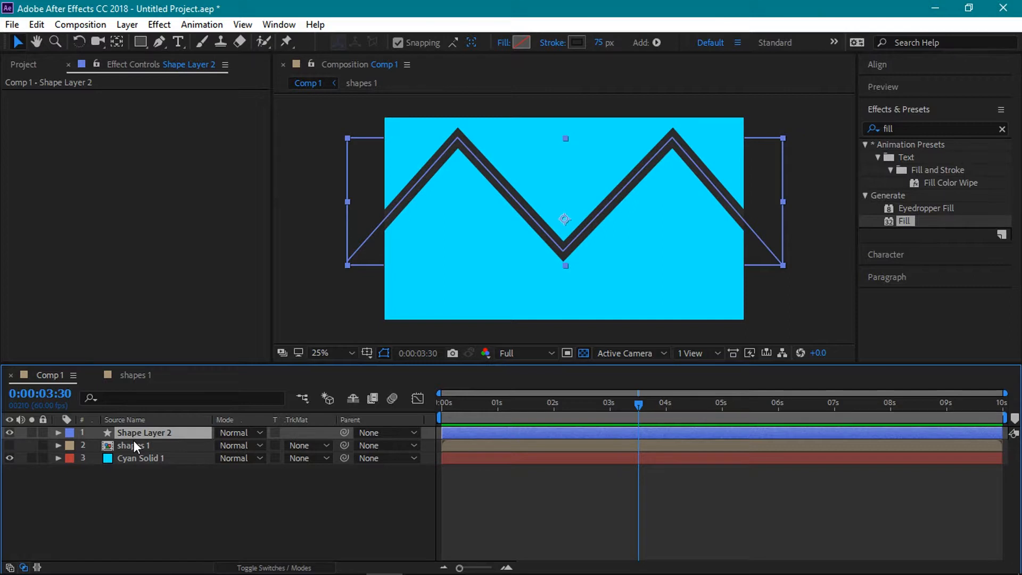
key(ctrl+d)
key(ctrl+d)
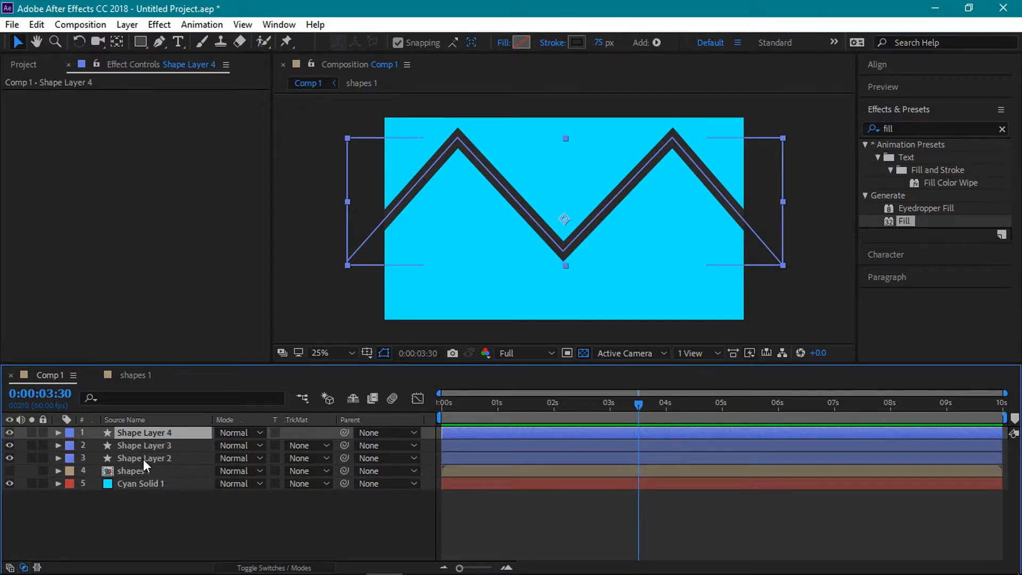
Add Trim Paths to Shape Layer 2 and delete its two duplicates
click(142, 459)
click(59, 459)
click(72, 471)
click(330, 471)
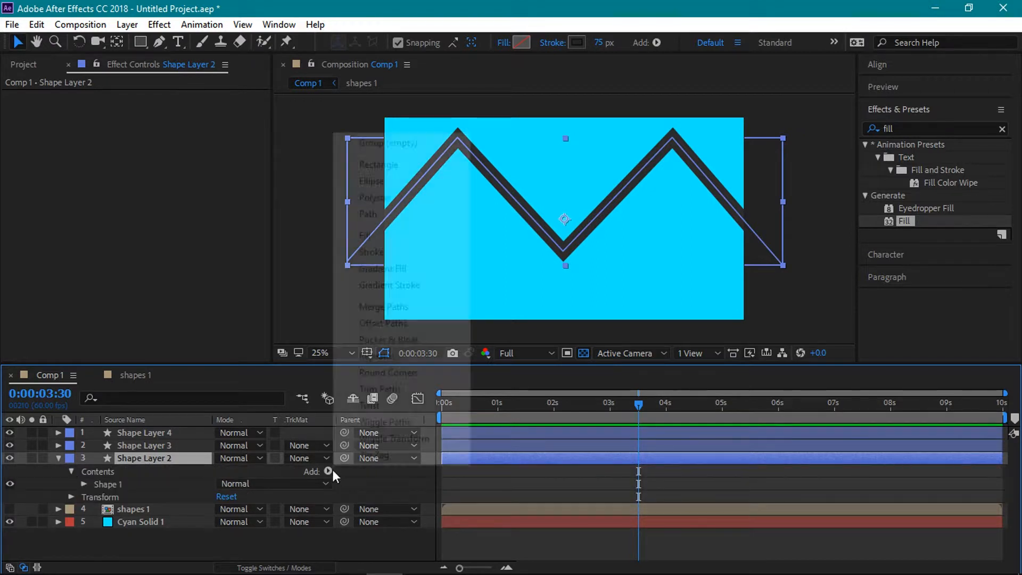
click(373, 392)
click(59, 447)
shift+click(133, 434)
key(Delete)
Animate the Trim Paths Start of Shape Layer 2 with a keyframe at 0 seconds and one of 0% at about 2 seconds
drag(638, 405, 431, 417)
click(84, 472)
click(109, 484)
drag(221, 484, 300, 485)
drag(442, 405, 554, 436)
drag(220, 484, 140, 484)
drag(440, 407, 554, 445)
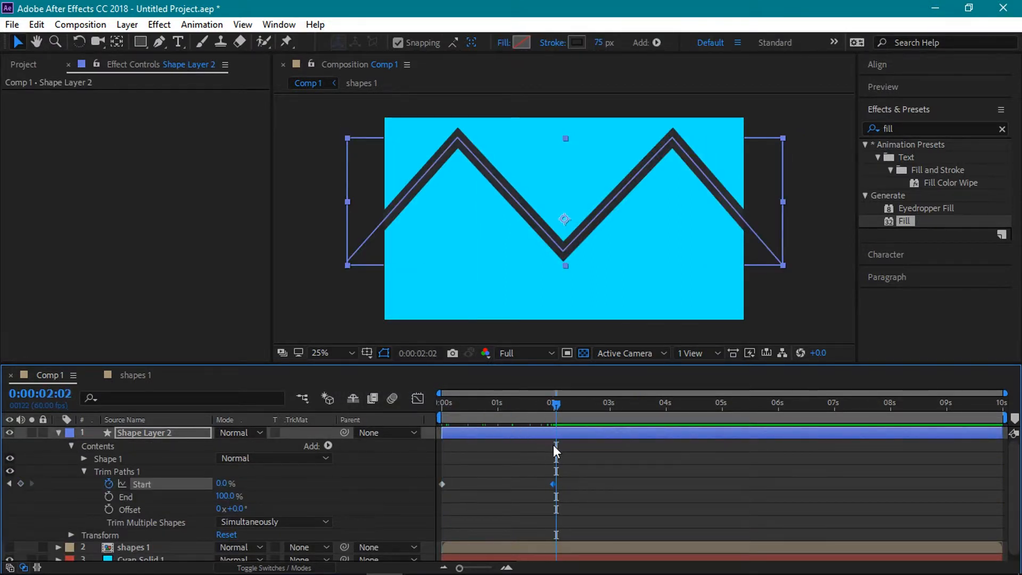
Apply Easy Ease to Shape Layer 2's Start keyframes, shape their speed curve to peak early, and collapse the layer
drag(570, 503, 438, 481)
right_click(442, 484)
mouse_move(463, 478)
click(664, 372)
click(417, 398)
drag(578, 453, 547, 429)
drag(517, 435, 496, 437)
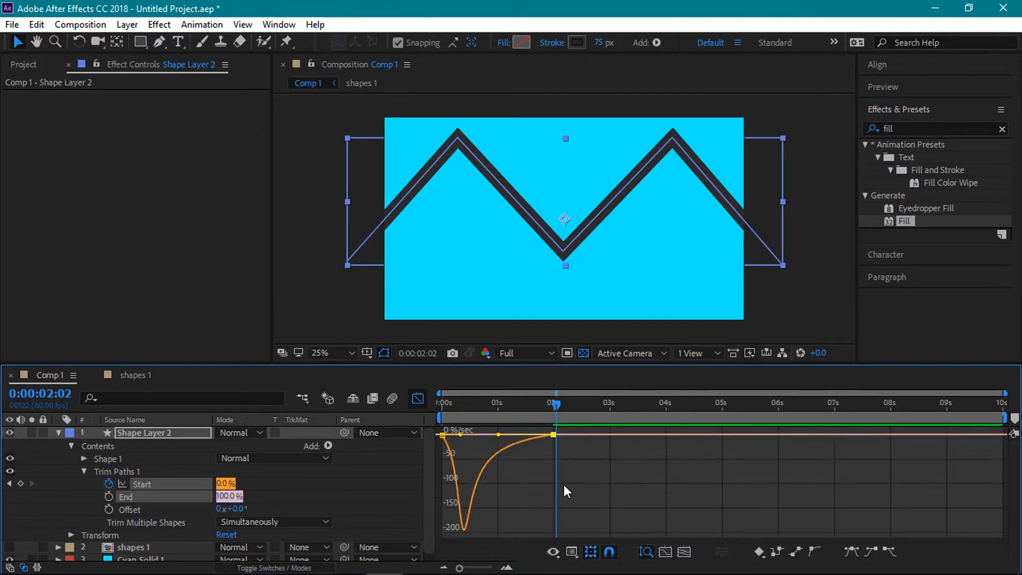
click(417, 398)
click(59, 433)
Duplicate the animated Shape Layer 2 twice
click(160, 434)
key(ctrl+d)
key(ctrl+d)
Create a full-frame cyan solid on top and set its X position to 1920 so it covers the frame's right half
click(159, 520)
right_click(160, 520)
mouse_move(276, 357)
click(380, 392)
key(Return)
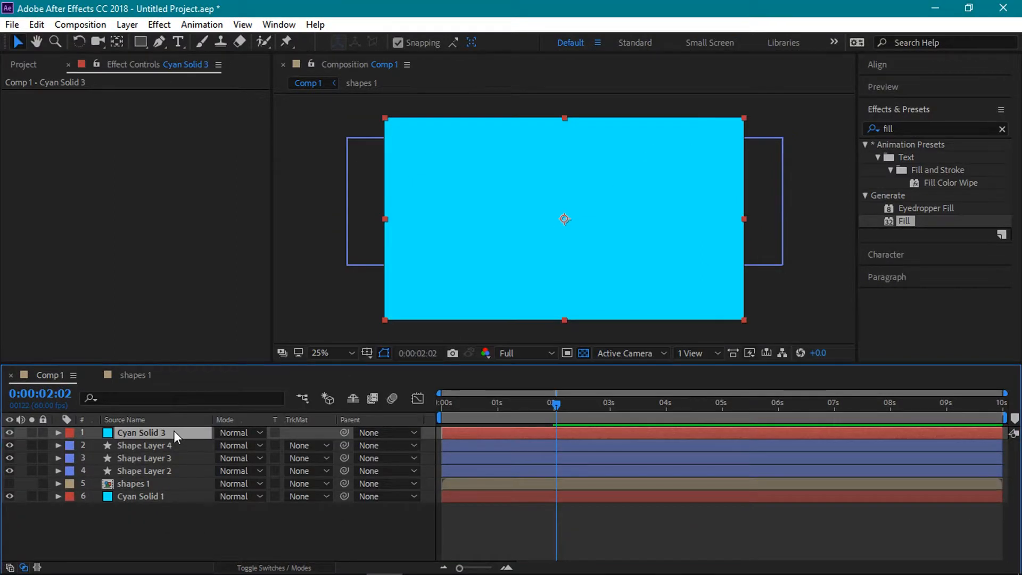
key(p)
click(228, 445)
text(1920)
click(59, 433)
Duplicate Cyan Solid 3 twice and place one copy directly above each of Shape Layers 4, 3 and 2
click(175, 432)
key(ctrl+d)
key(ctrl+d)
drag(159, 458, 155, 492)
double_click(154, 484)
mouse_move(154, 445)
mouse_down()
mouse_move(153, 487)
mouse_move(156, 452)
mouse_up()
click(283, 65)
double_click(146, 432)
click(161, 431)
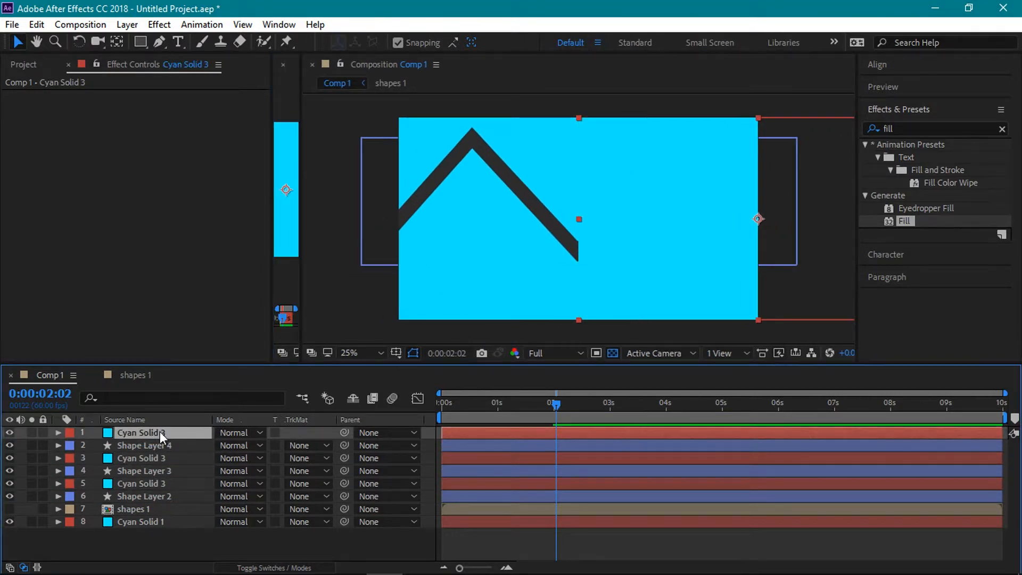
click(282, 64)
Set the track matte of Shape Layers 2, 3 and 4 to Alpha using the Cyan Solid 3 above each
click(309, 497)
click(325, 430)
click(308, 472)
click(324, 509)
click(309, 445)
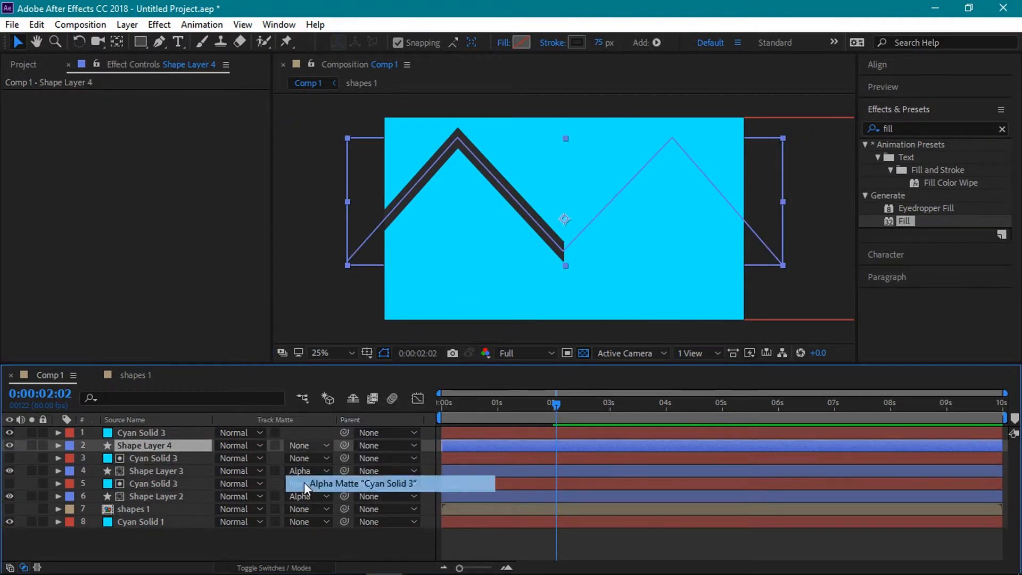
click(320, 484)
Apply the Fill effect to Shape Layer 3 and set its color to FFE400
drag(548, 406, 625, 405)
drag(904, 221, 190, 472)
click(155, 134)
text(FFE400)
key(Return)
Apply the Fill effect to Shape Layer 4 and set its color to A012B4
click(154, 445)
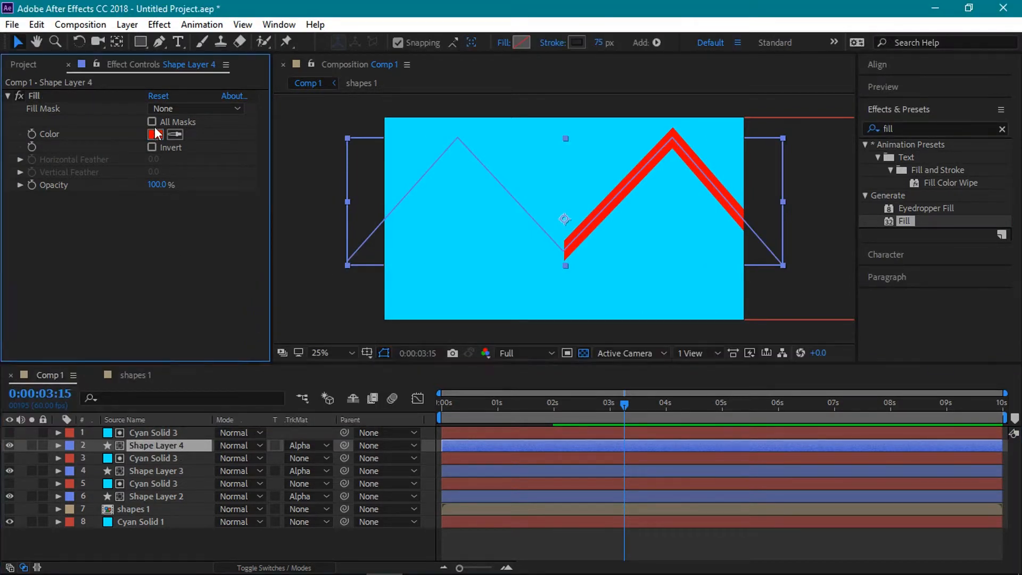
click(155, 134)
text(A012B4)
key(Return)
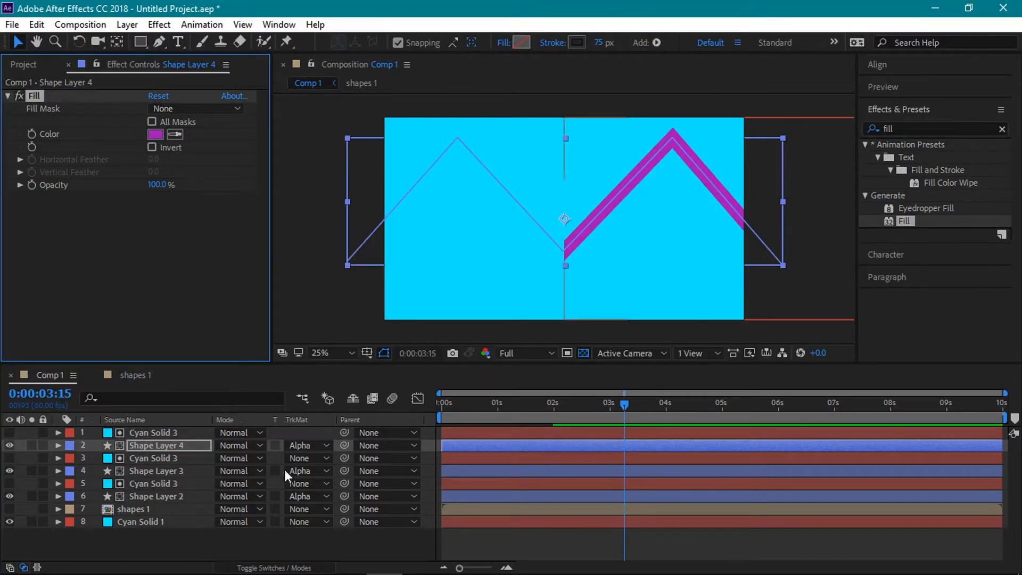
Pre-compose the three shape layers and their Cyan Solid 3 mattes into a new composition named shapes 2
click(262, 542)
click(181, 496)
shift+click(165, 435)
key(ctrl+shift+c)
text(shape)
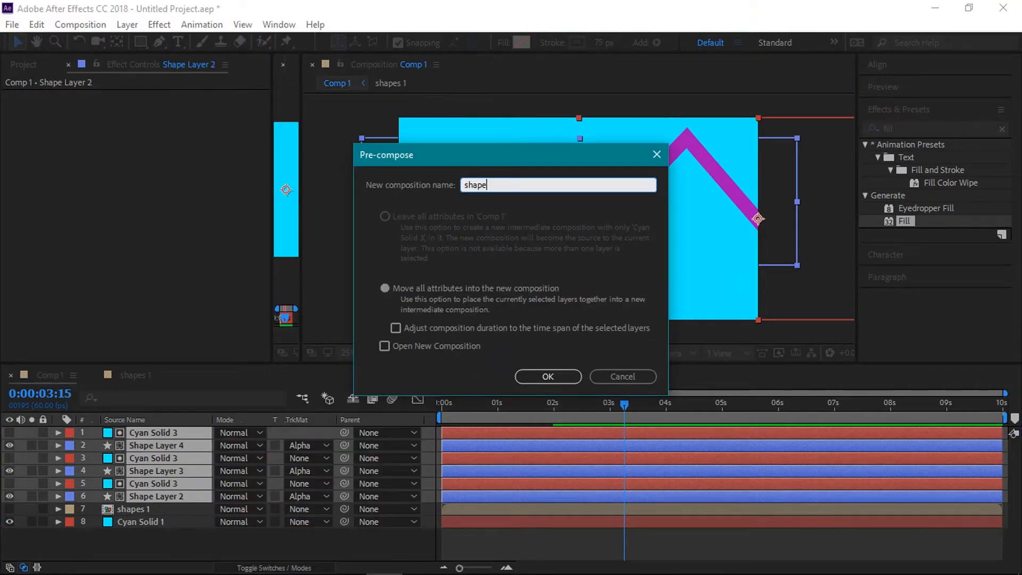
text(s 2)
click(548, 379)
Open the shapes 2 composition and trim the ends of Shape Layers 2 and 3 at 0:00:02:31
double_click(153, 432)
click(584, 416)
click(183, 470)
ctrl+click(177, 497)
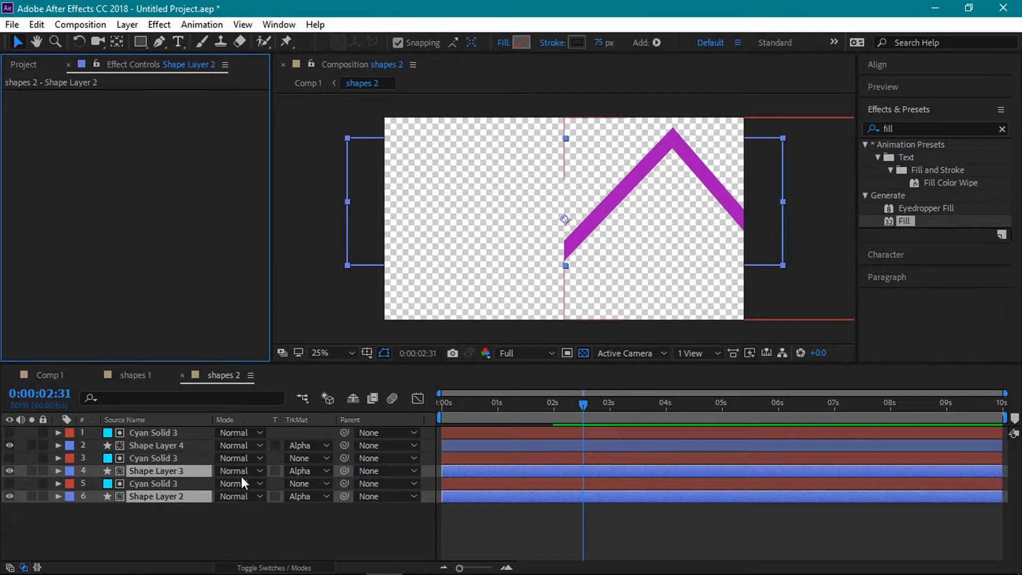
key(alt+])
click(85, 446)
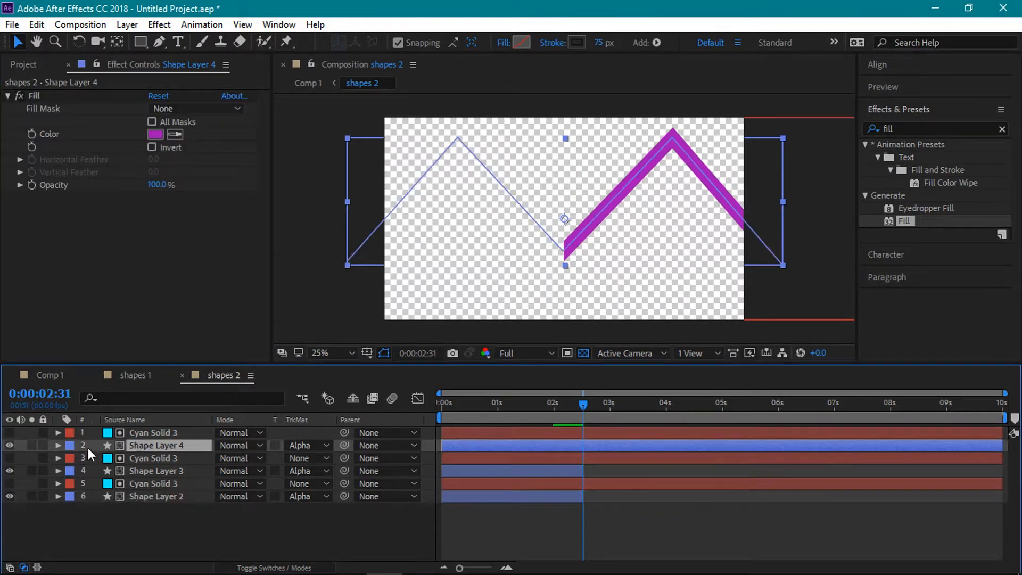
click(59, 446)
click(71, 459)
click(85, 484)
click(59, 446)
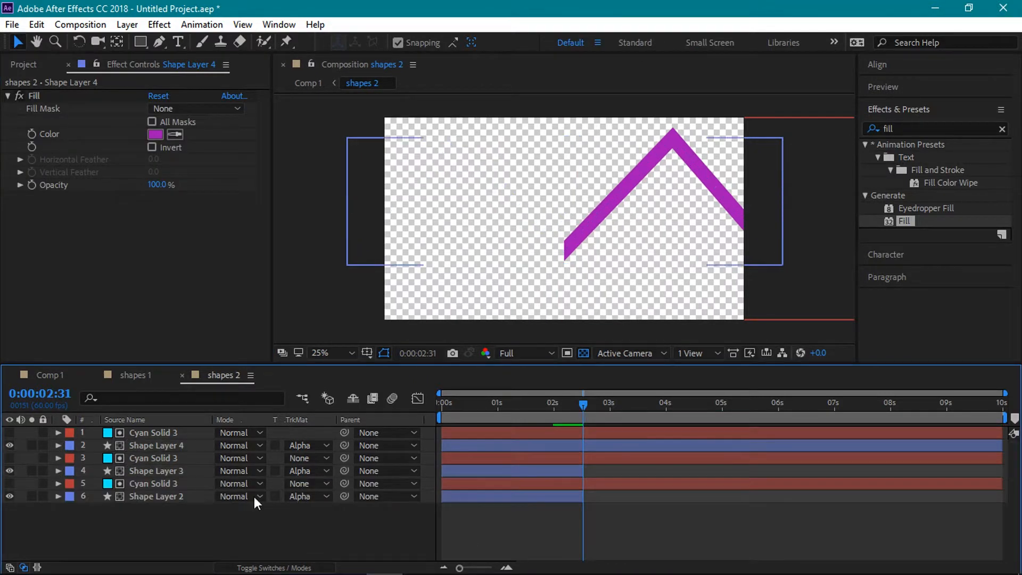
Stagger the layers in shapes 2 so Shape Layer 3 starts at about frame 15 and Shape Layer 4 at frame 30
key(equal)
drag(462, 447, 506, 447)
click(457, 474)
drag(458, 475, 481, 474)
Keyframe the Trim Paths End of Shape Layer 4 at 0:00:02:31 and set it to 65% at 0:00:03:30
click(95, 448)
click(58, 446)
drag(666, 404, 752, 425)
click(108, 503)
click(226, 503)
text(65)
click(324, 506)
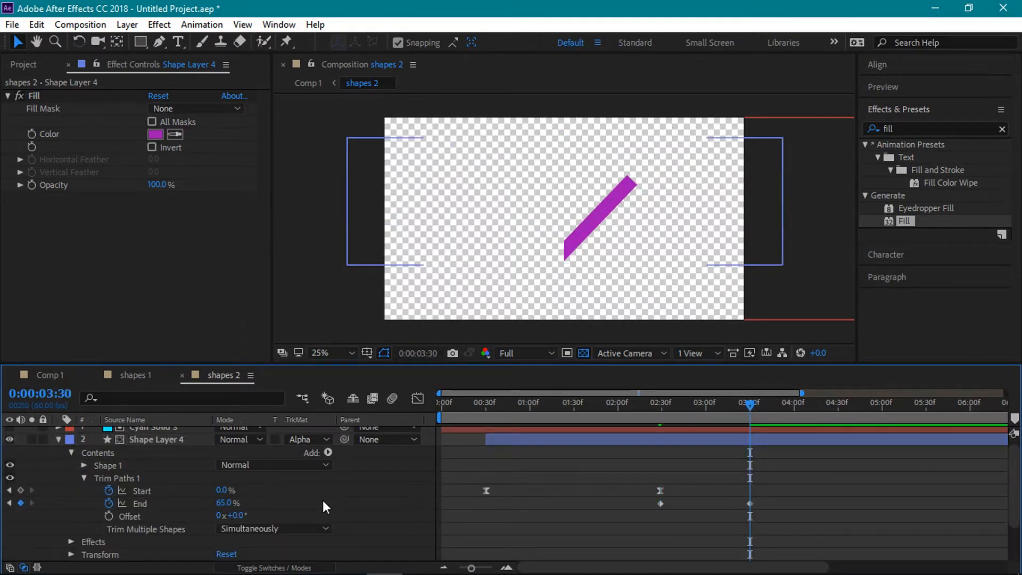
Easy-ease the Trim Paths End keyframes of Shape Layer 4 in shapes 2 and reshape their speed curve to peak early
drag(772, 519, 651, 498)
right_click(660, 503)
click(879, 391)
click(418, 398)
drag(782, 462, 733, 430)
drag(721, 435, 675, 437)
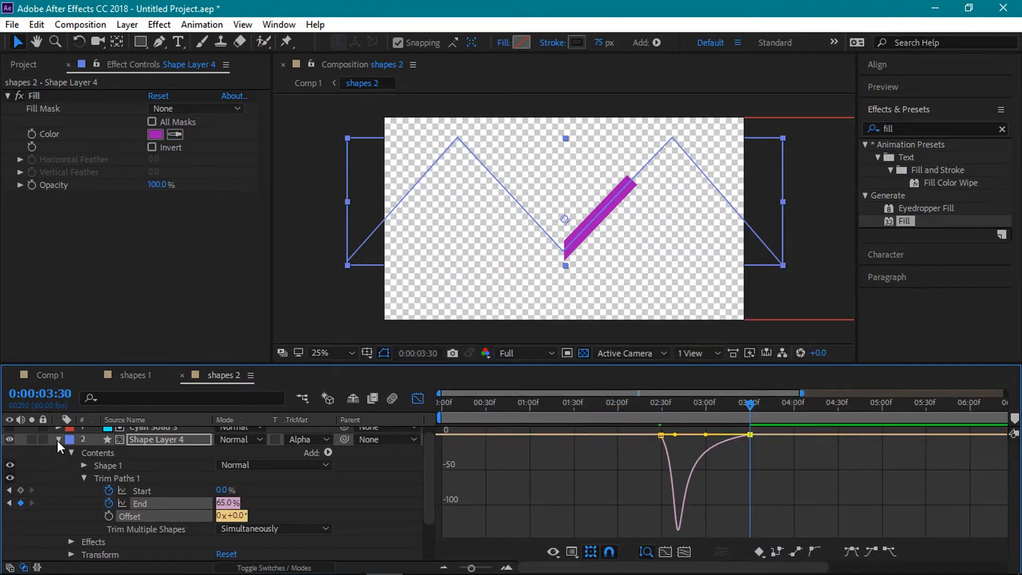
click(58, 439)
click(418, 398)
End the Comp 1 work area at 0:00:03:58 and preview the animation from the start
click(50, 375)
click(8, 446)
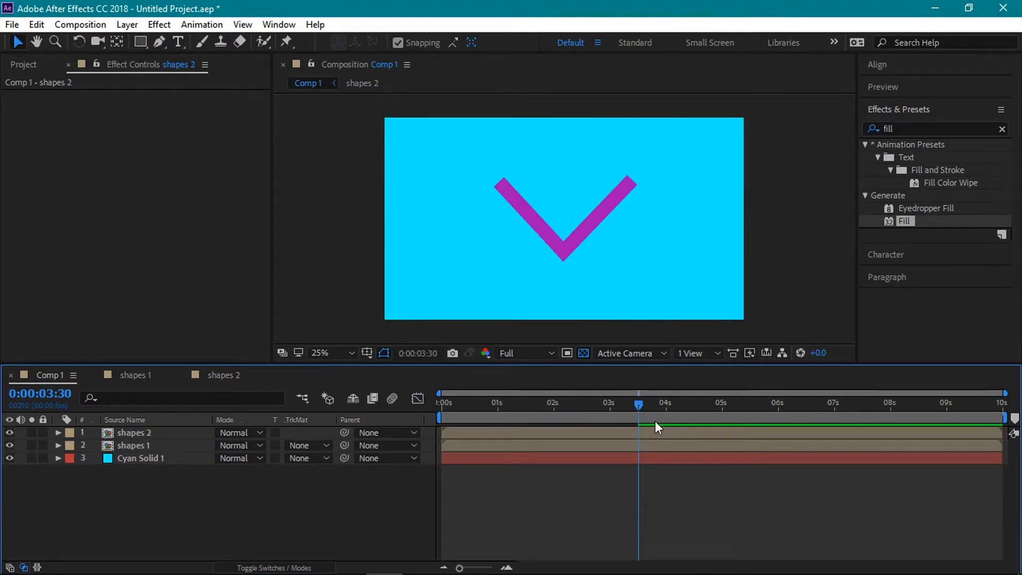
drag(641, 404, 666, 415)
key(n)
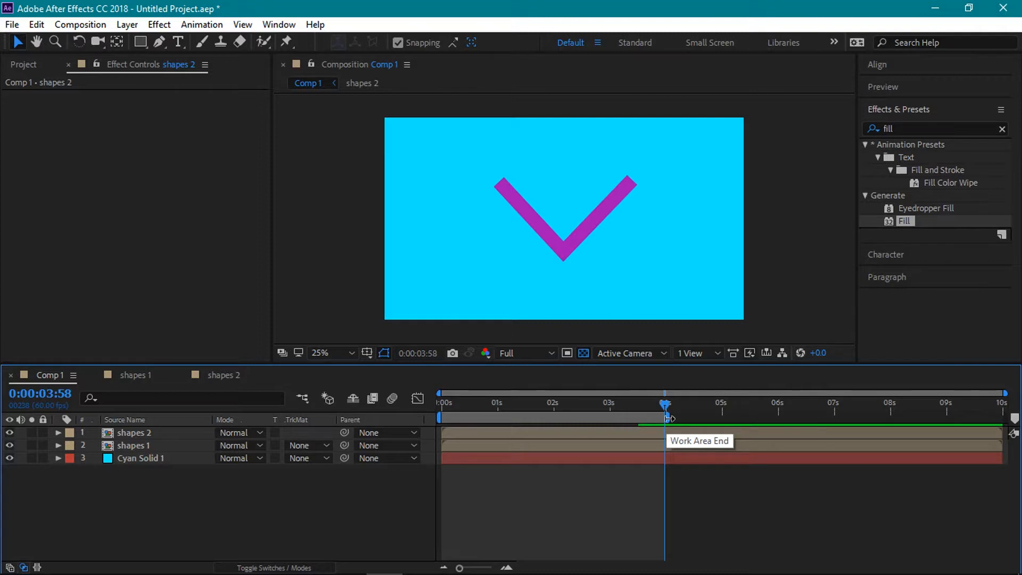
drag(665, 405, 429, 422)
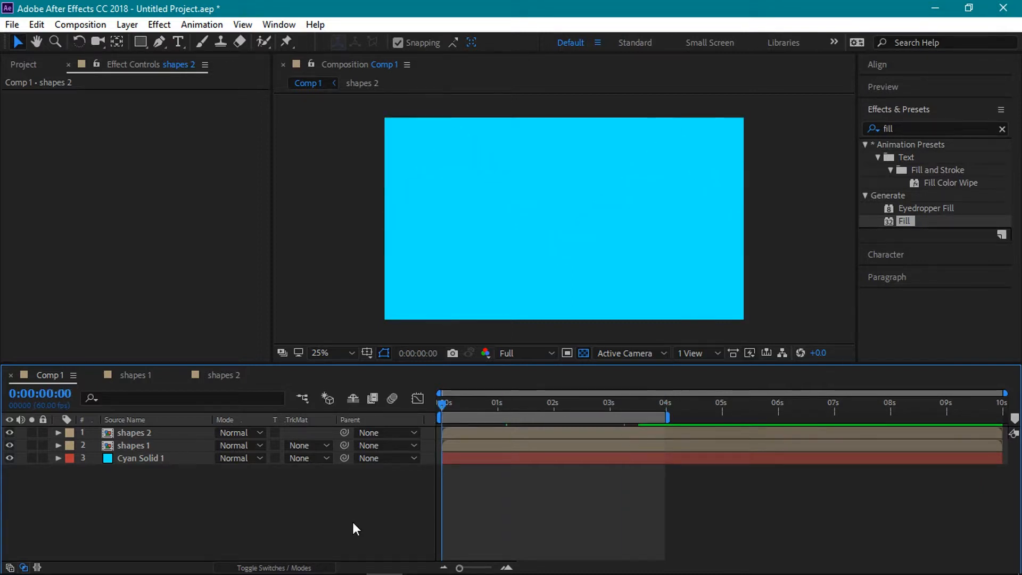
key(space)
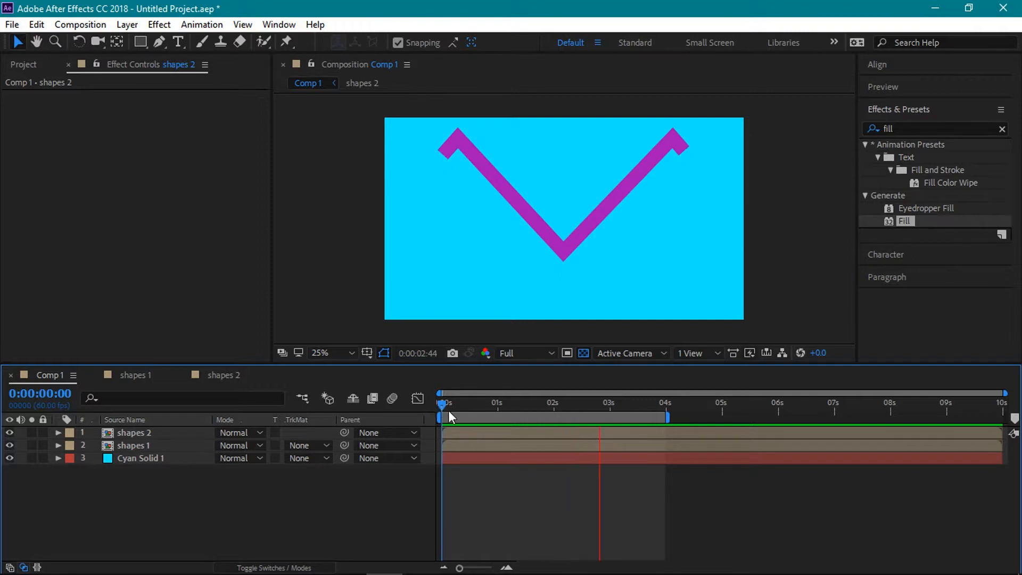
mouse_move(443, 406)
mouse_down()
mouse_move(532, 428)
mouse_move(478, 429)
mouse_move(504, 434)
mouse_up()
Trim the end of Shape Layer 3 in the shapes 1 composition to about 0:00:02:30
click(140, 378)
drag(163, 544, 162, 437)
key(u)
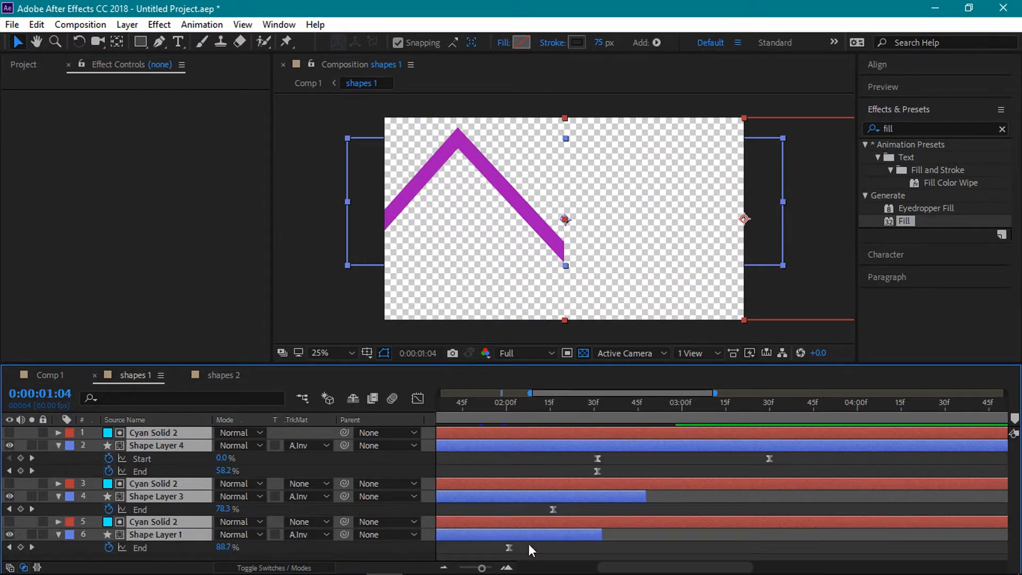
drag(482, 567, 459, 567)
drag(516, 404, 581, 451)
drag(597, 497, 582, 499)
click(592, 505)
key(ctrl+z)
click(592, 509)
drag(582, 405, 635, 405)
click(59, 446)
click(59, 470)
click(58, 496)
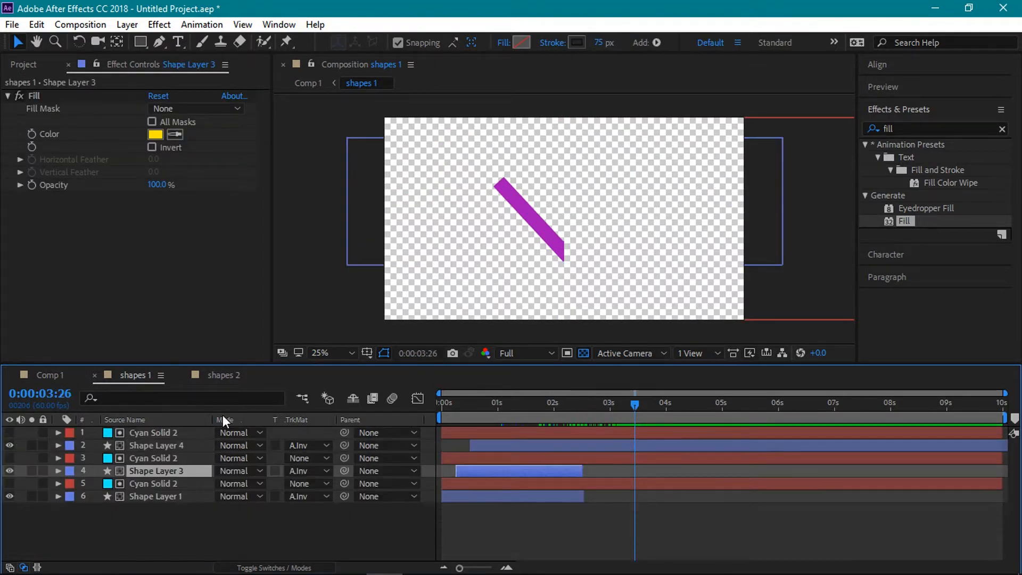
Trim the end of Shape Layer 3 in the shapes 2 composition to about 0:00:02:30 and preview the result
click(224, 375)
drag(538, 406, 663, 407)
drag(686, 471, 662, 472)
click(640, 512)
drag(647, 405, 608, 433)
key(space)
key(space)
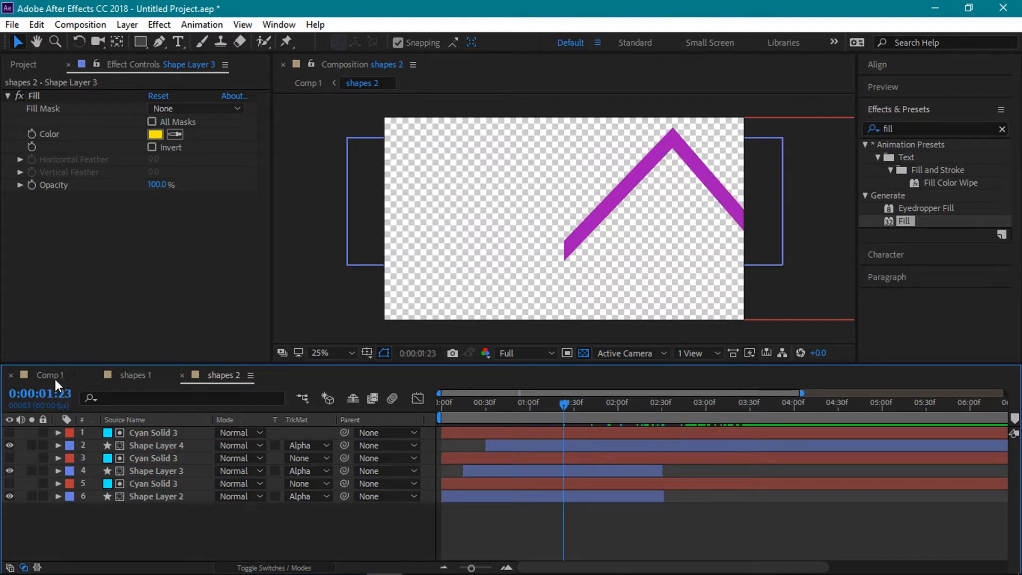
Preview the combined zigzag animation in Comp 1 and scrub through its first second
click(47, 375)
drag(526, 405, 448, 416)
key(space)
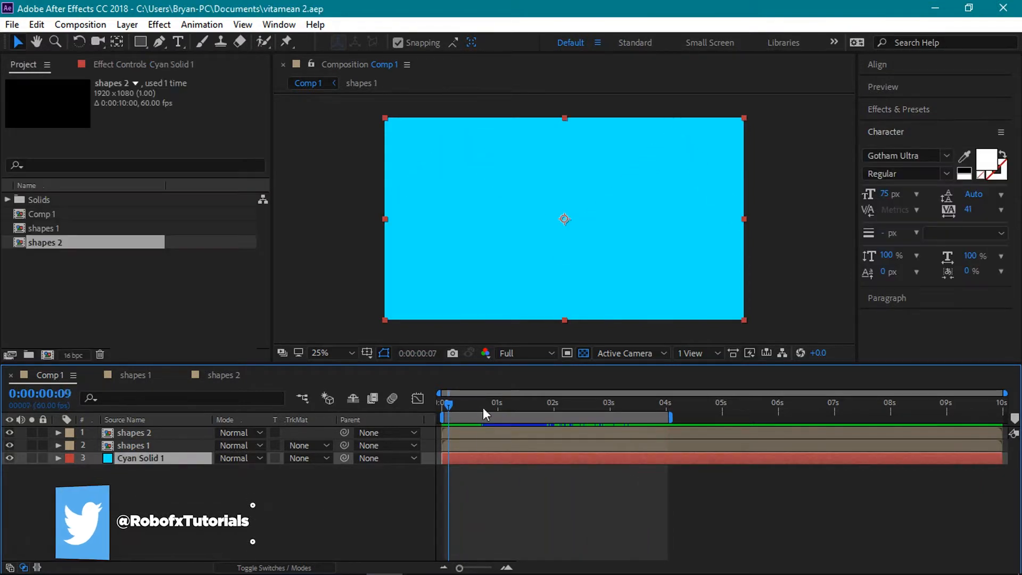
drag(484, 408, 490, 432)
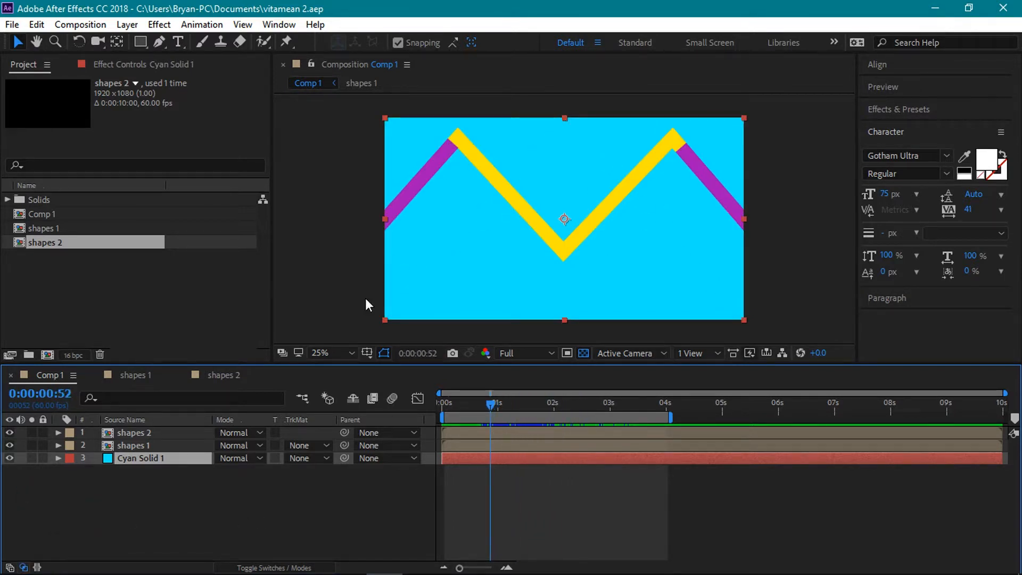
Easy-ease all trim-path keyframes of the shape layers in shapes 1 and reshape their speed curves to peak near the end
click(142, 374)
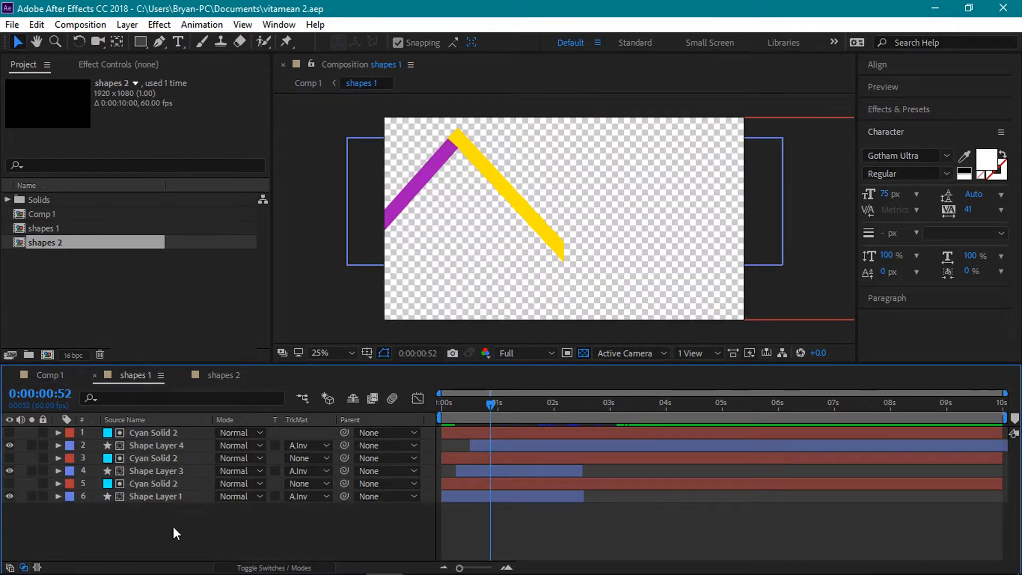
drag(174, 526, 175, 424)
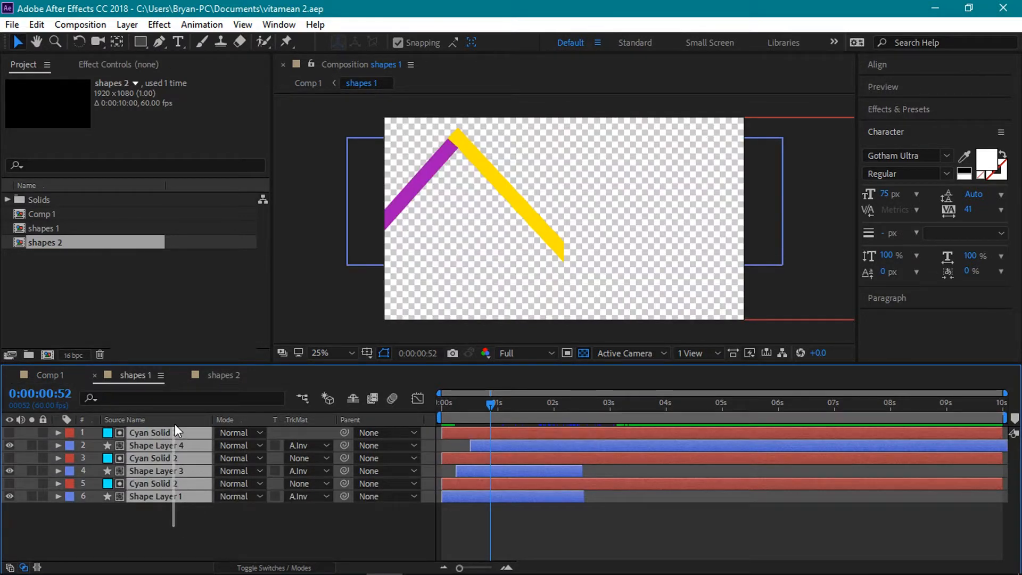
key(u)
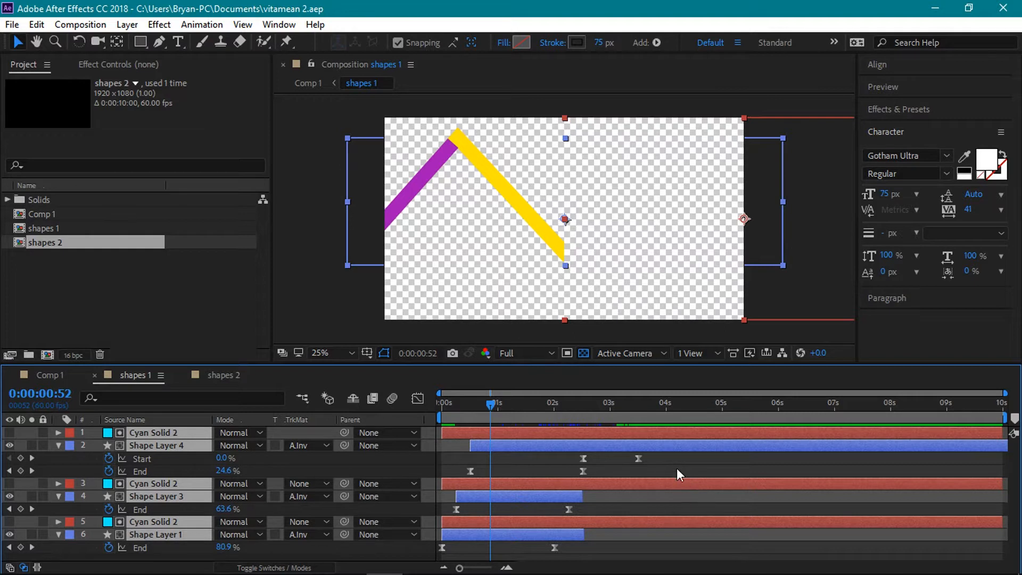
drag(679, 459, 432, 557)
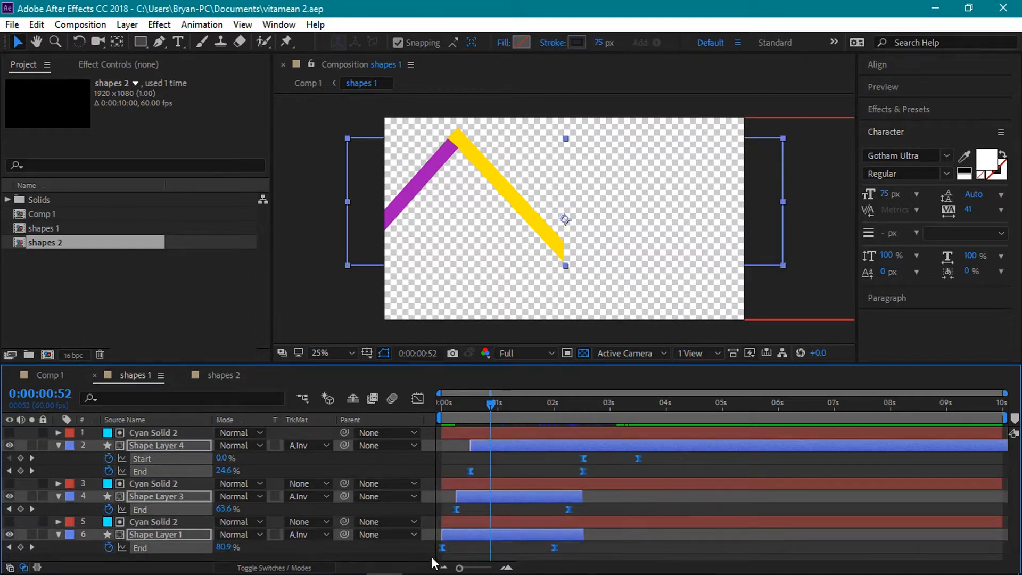
click(418, 399)
drag(713, 510, 429, 541)
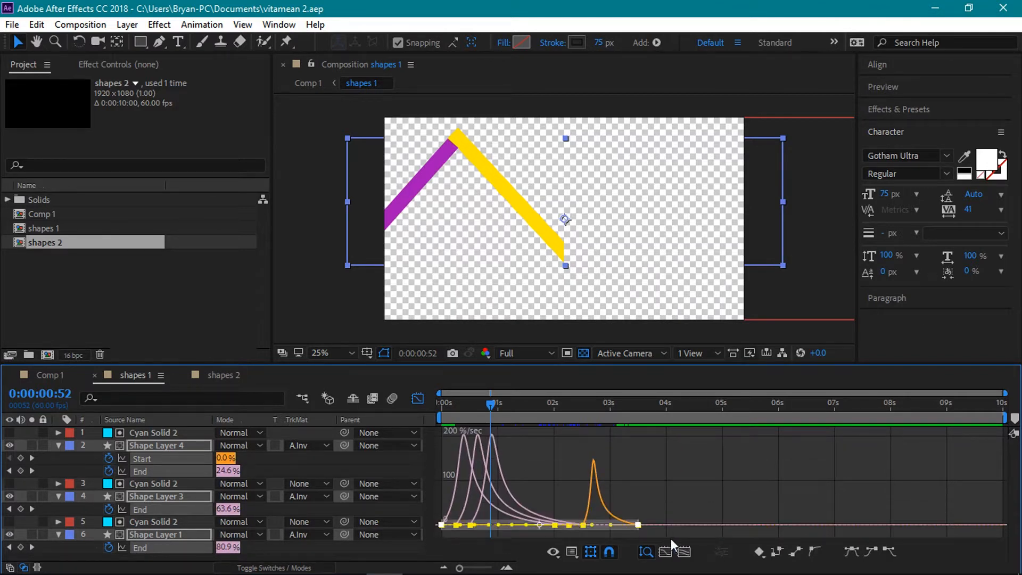
click(851, 551)
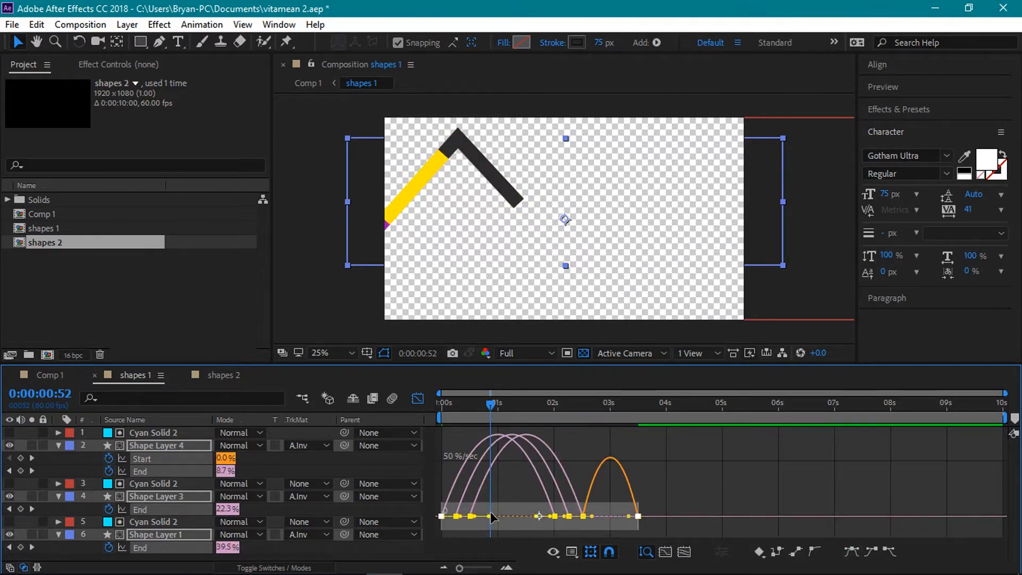
drag(489, 520, 581, 524)
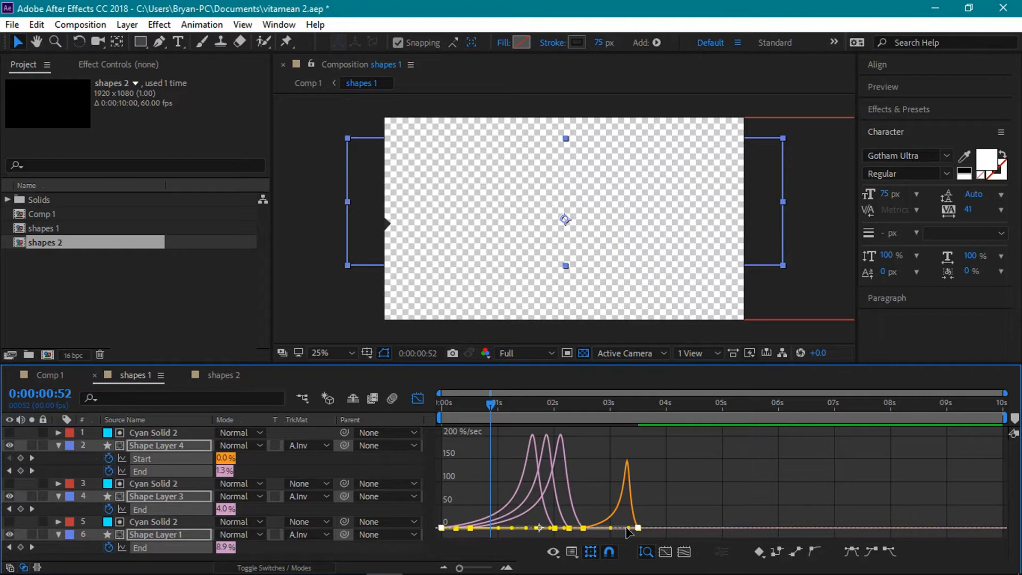
drag(637, 529, 673, 529)
mouse_move(442, 401)
mouse_down()
mouse_move(652, 432)
mouse_move(547, 423)
mouse_move(638, 423)
mouse_up()
click(59, 445)
Reveal all trim-path keyframes of the shape layers in shapes 2 and apply Easy Ease to them
click(223, 375)
drag(157, 525, 166, 433)
key(u)
drag(778, 462, 441, 552)
click(418, 398)
drag(803, 477, 452, 429)
key(F9)
Reshape the speed curves of all keyframes in shapes 2 so they peak near the end
drag(602, 441, 539, 444)
key(ctrl+z)
drag(519, 405, 441, 405)
click(711, 484)
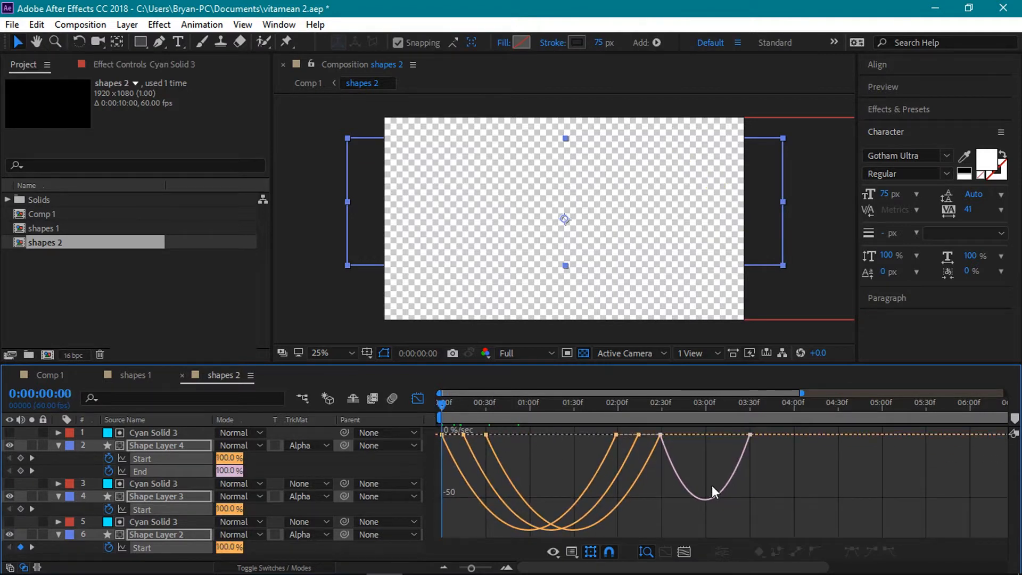
key(ctrl+a)
drag(517, 441, 776, 443)
click(57, 444)
Set the Comp 1 preview resolution to Half, then play and scrub the animation up to 0:00:03:32
click(135, 376)
click(48, 378)
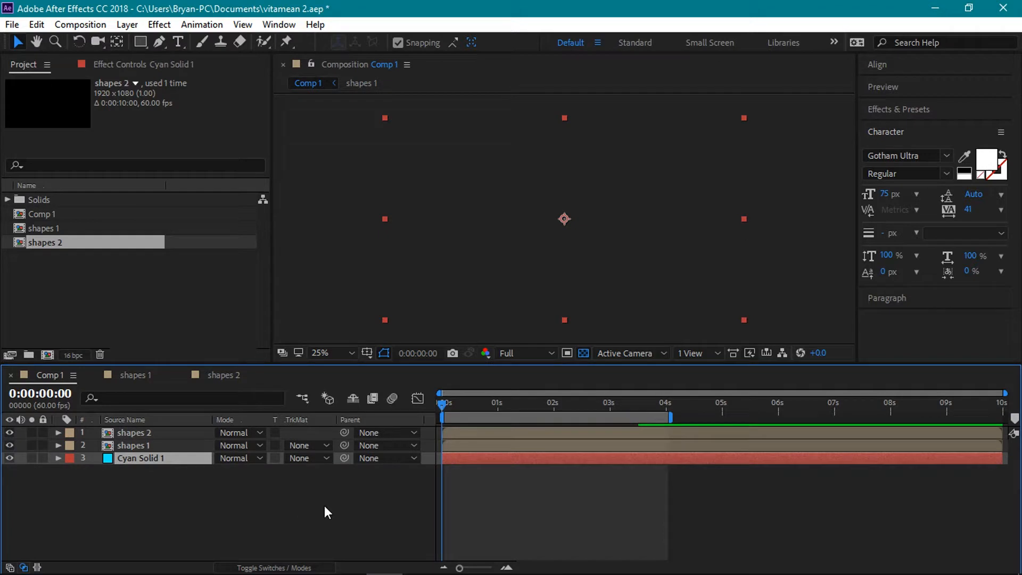
click(515, 354)
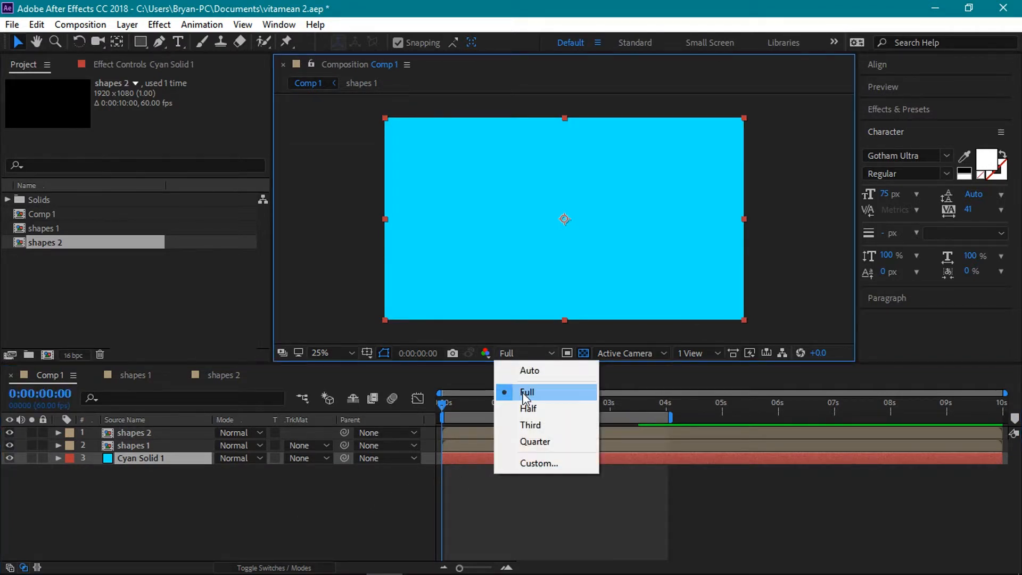
click(523, 408)
key(space)
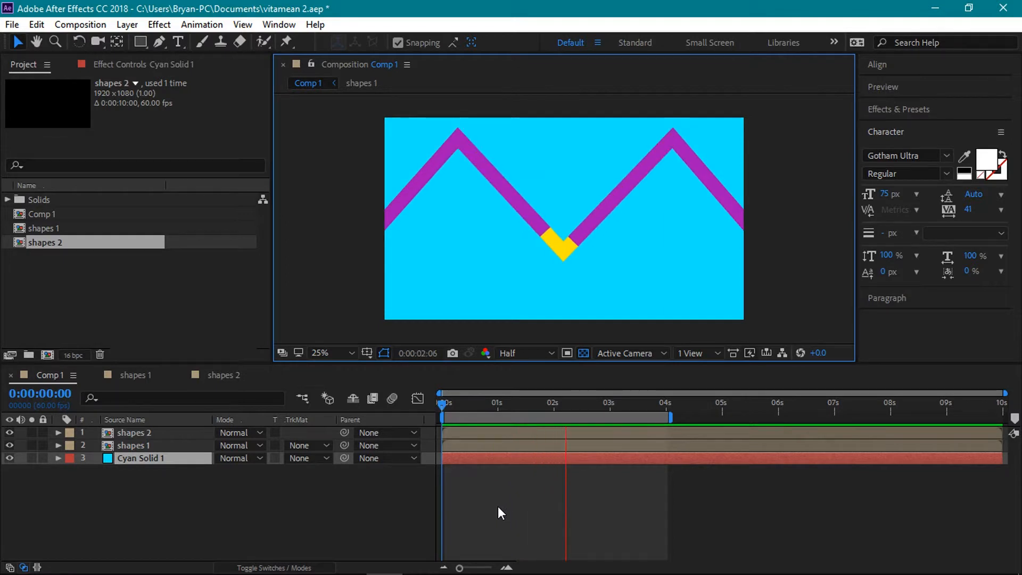
click(444, 405)
drag(444, 404, 640, 443)
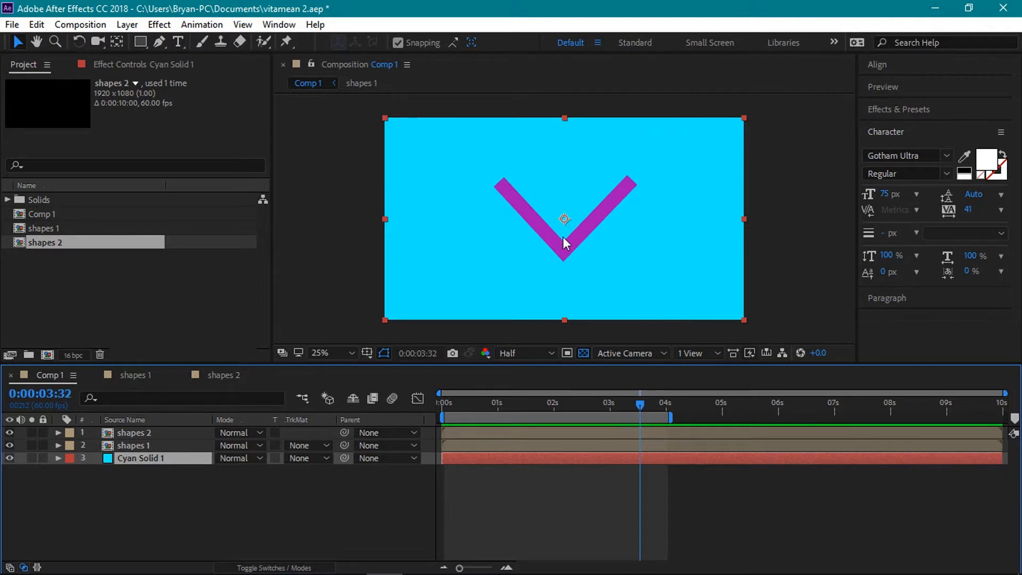
Easy-ease the two Trim Paths Start keyframes of Shape Layer 4 in shapes 1 and reshape their speed curve to peak early
click(140, 377)
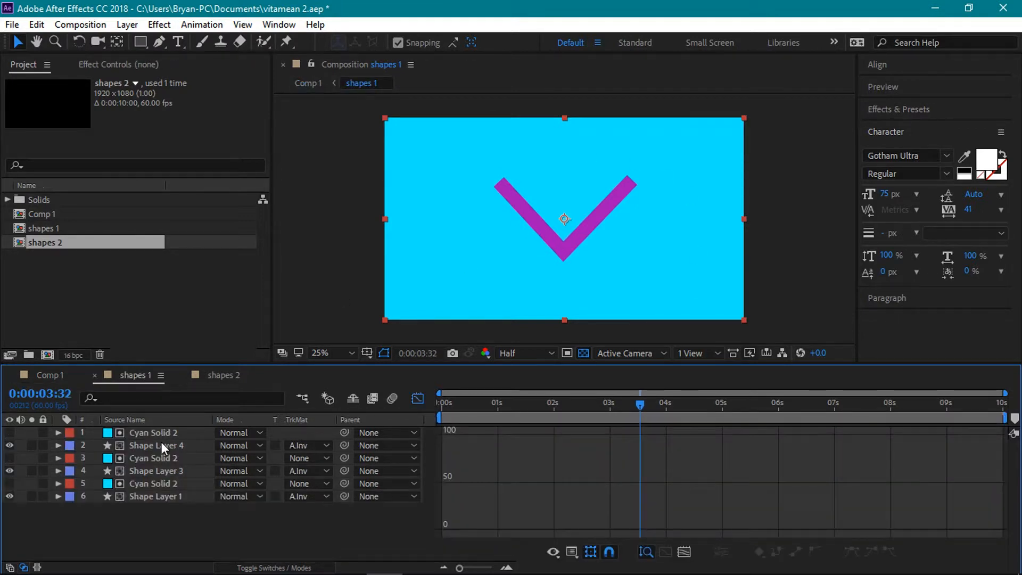
click(161, 443)
click(418, 399)
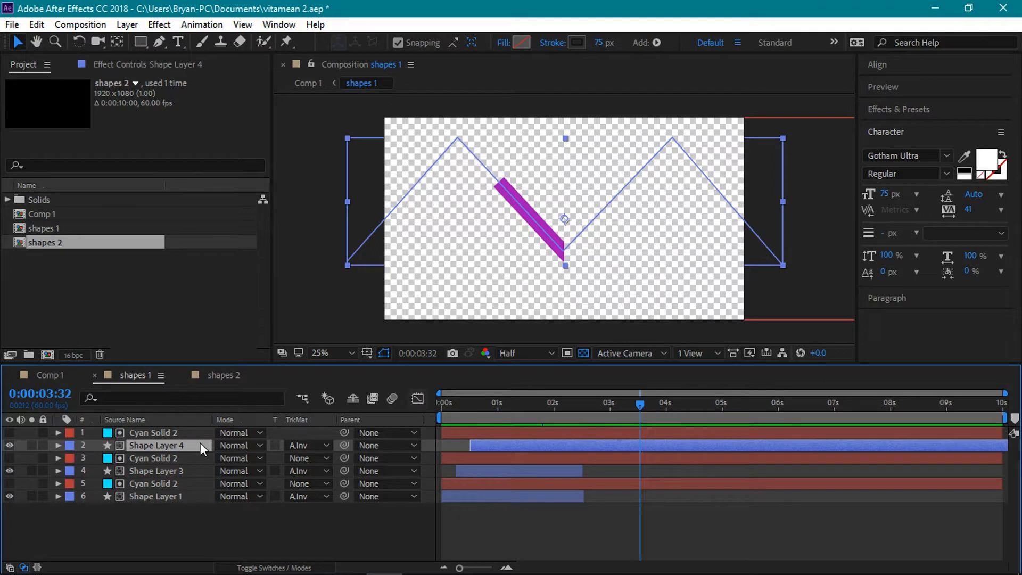
key(u)
drag(673, 461, 576, 458)
right_click(582, 458)
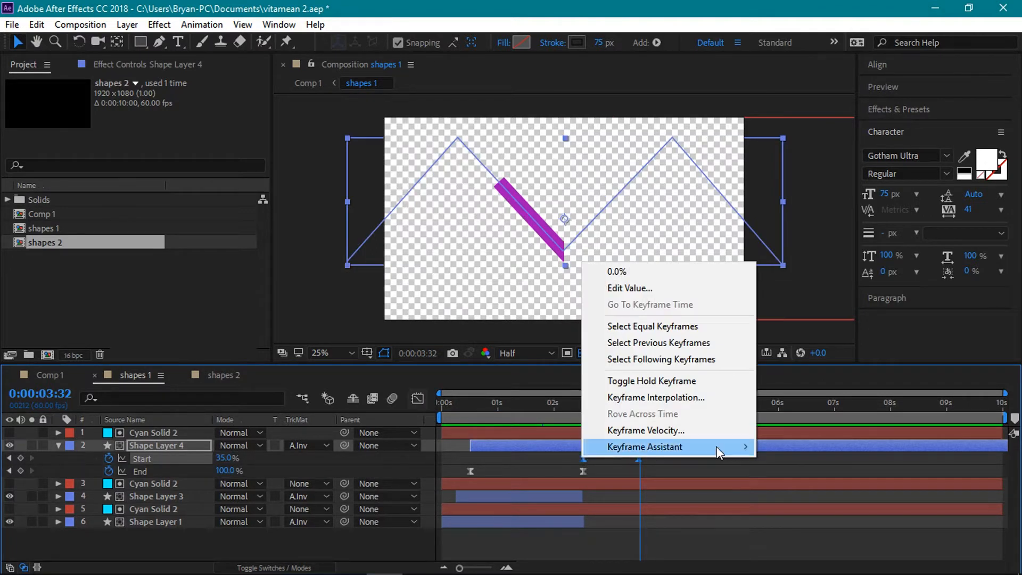
mouse_move(607, 447)
click(787, 382)
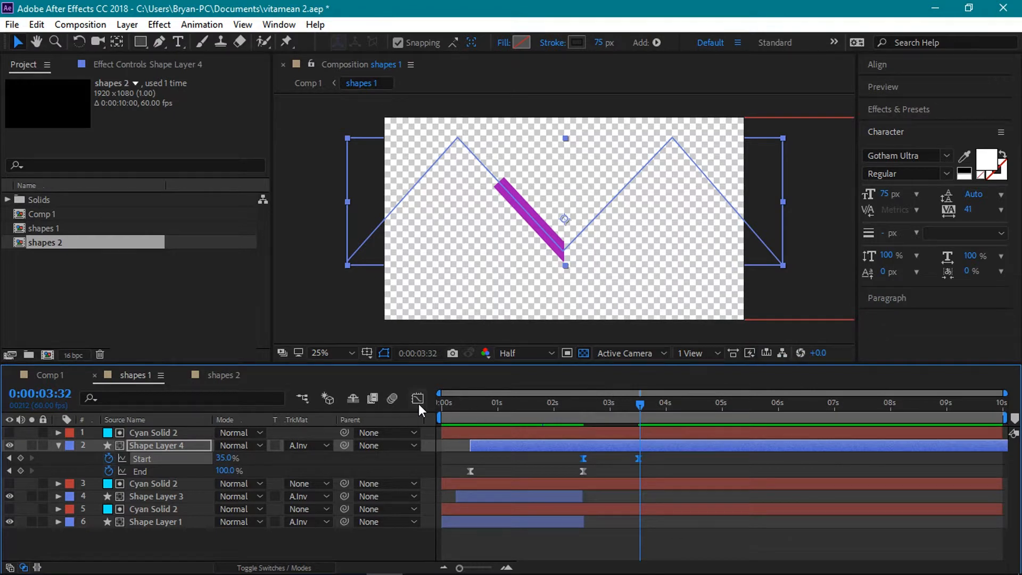
click(418, 399)
drag(688, 510, 612, 525)
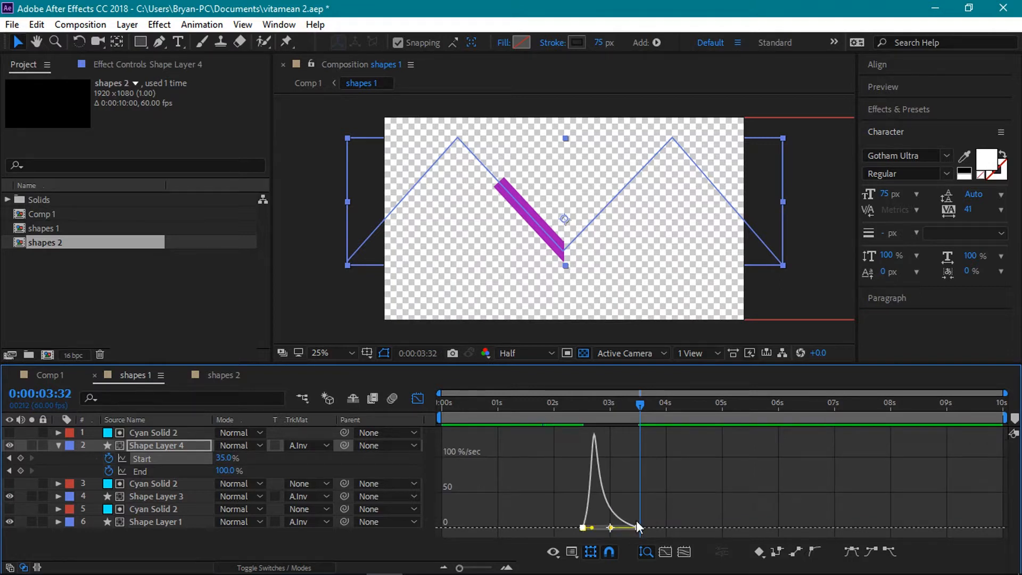
Reset Shape Layer 4's Trim Paths End keyframes in shapes 2 to Easy Ease and reshape their speed curve to peak early
click(223, 374)
click(176, 446)
key(u)
click(418, 398)
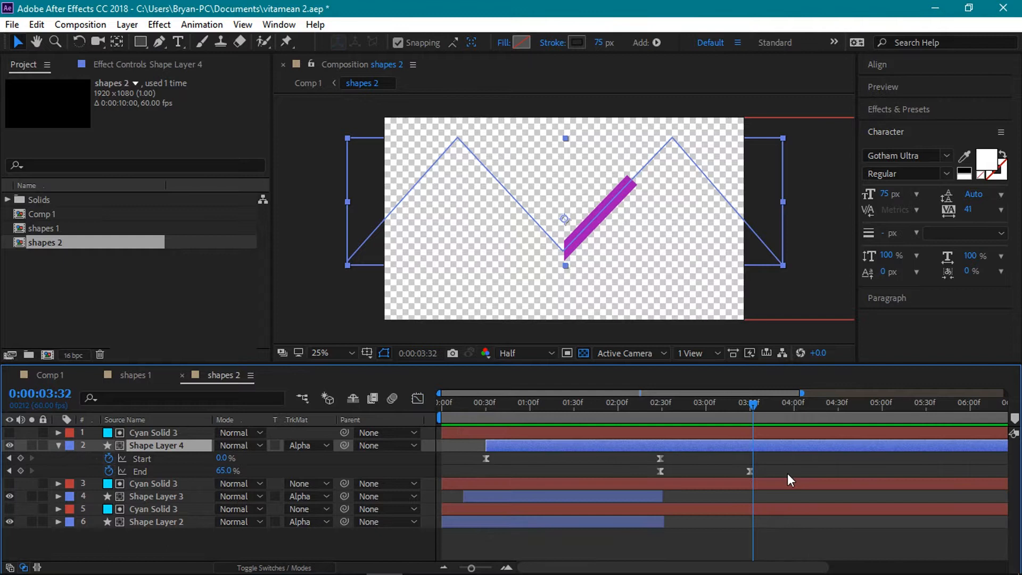
drag(788, 479, 657, 468)
right_click(661, 472)
mouse_move(666, 463)
click(554, 361)
click(418, 398)
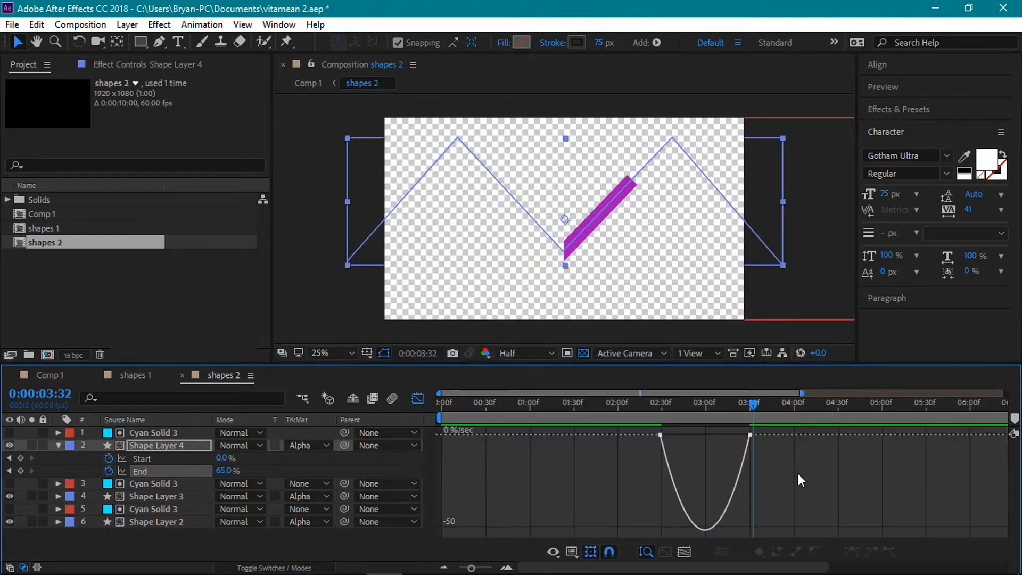
drag(735, 437, 704, 440)
key(u)
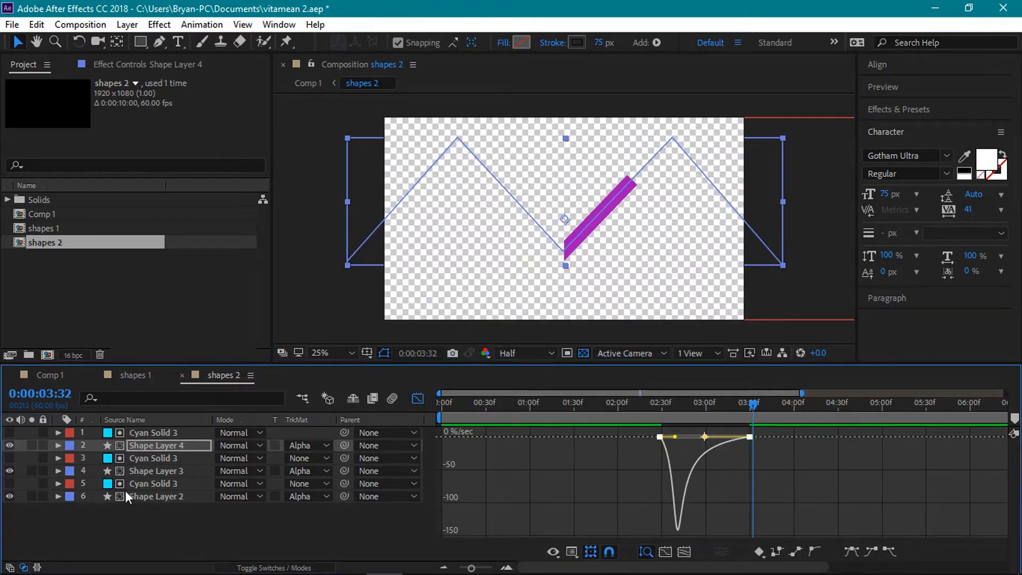
click(125, 524)
Pre-compose the shapes 1 and shapes 2 layers in Comp 1 into a new composition named logo
click(59, 376)
click(200, 502)
drag(648, 404, 656, 434)
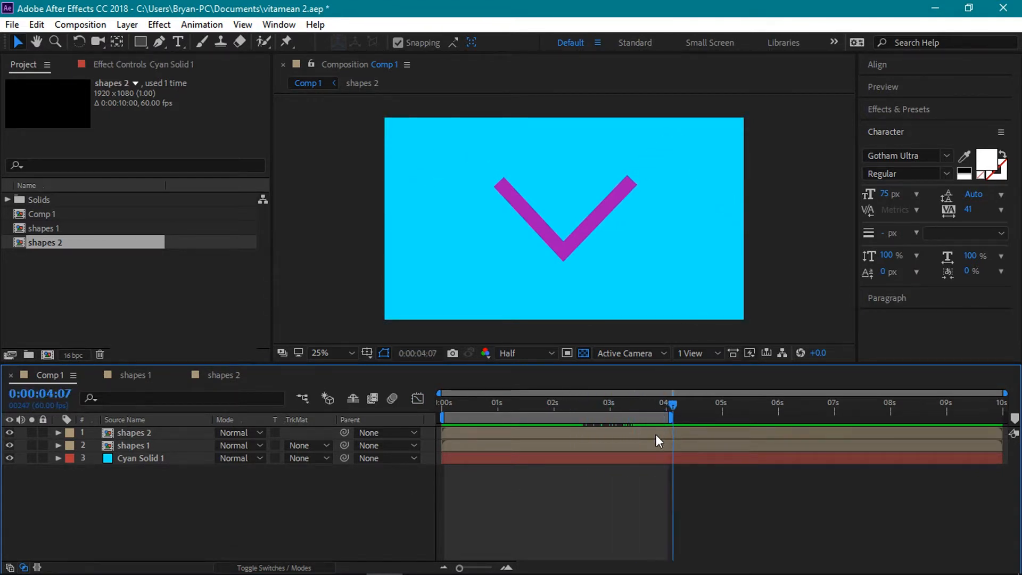
click(183, 443)
shift+click(180, 433)
right_click(180, 433)
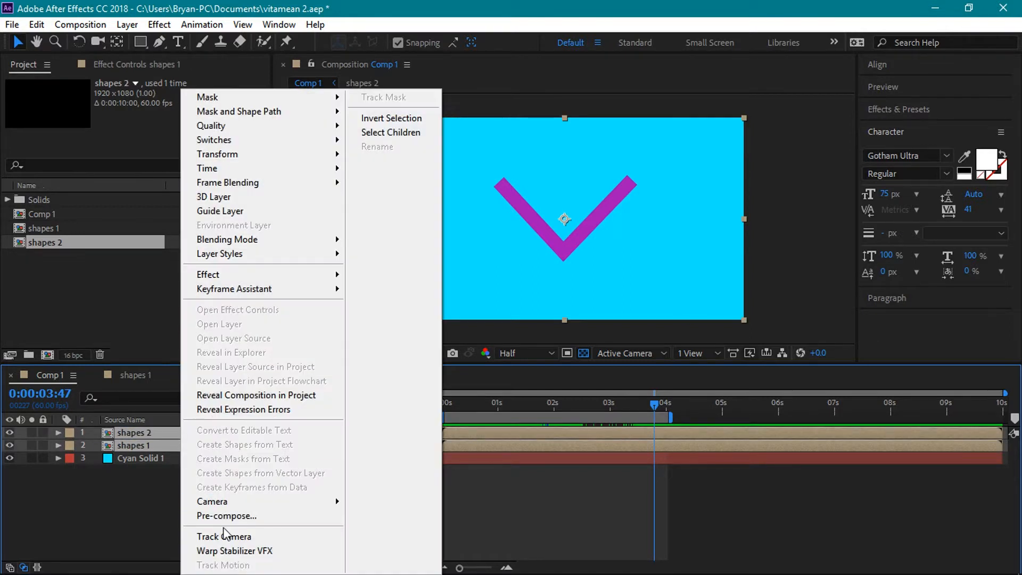
click(235, 515)
key(BackSpace)
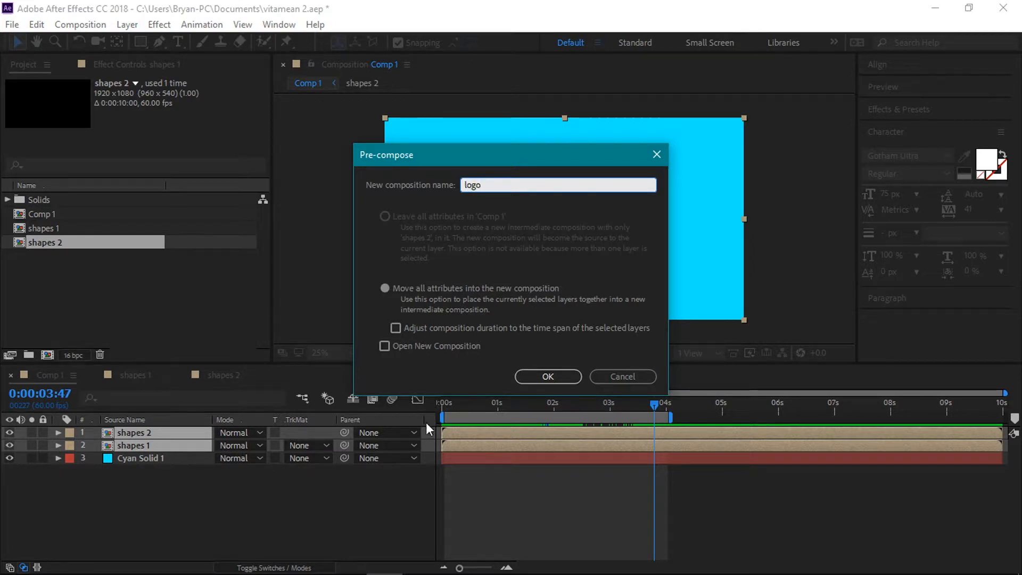
click(531, 379)
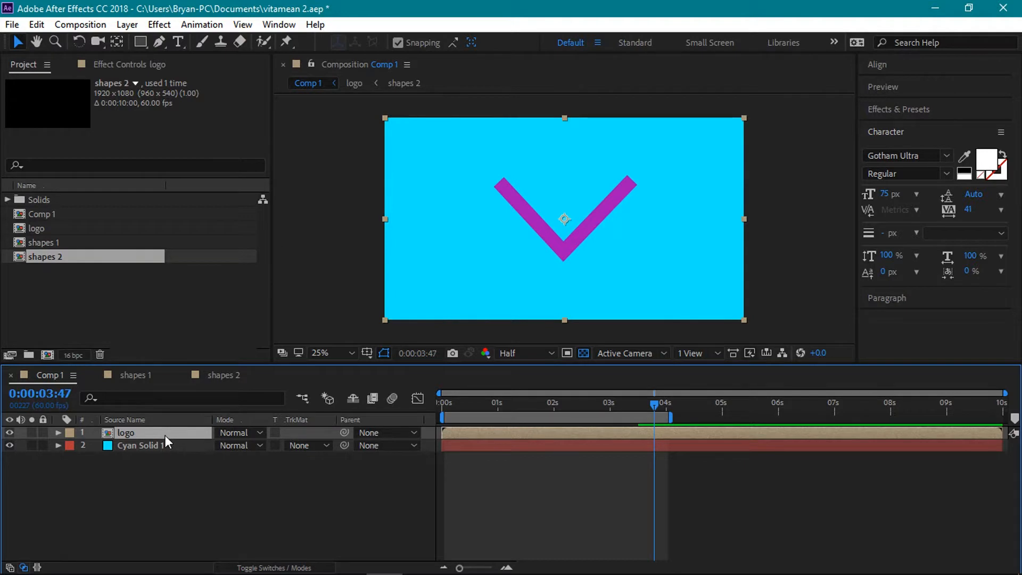
Extend the Comp 1 work area to about 9.5 seconds and start keyframing the logo layer's Position at 0:00:04:00
key(p)
drag(674, 416, 978, 421)
mouse_move(653, 414)
mouse_down()
mouse_move(663, 405)
mouse_move(669, 417)
mouse_up()
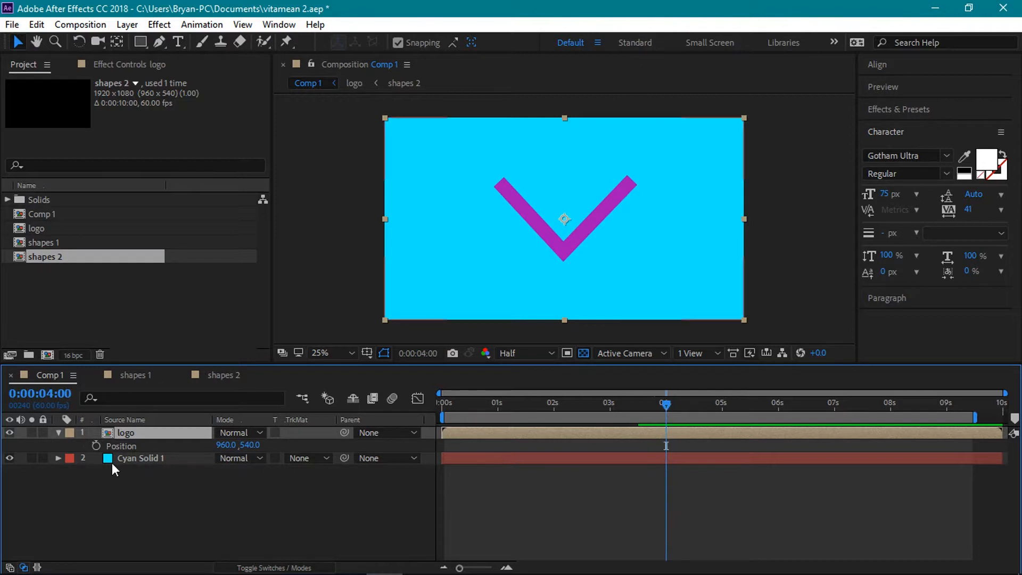
click(96, 445)
Set the logo layer's Position to 960, 447 at 0:00:05:01 so the V moves up
drag(662, 404, 724, 414)
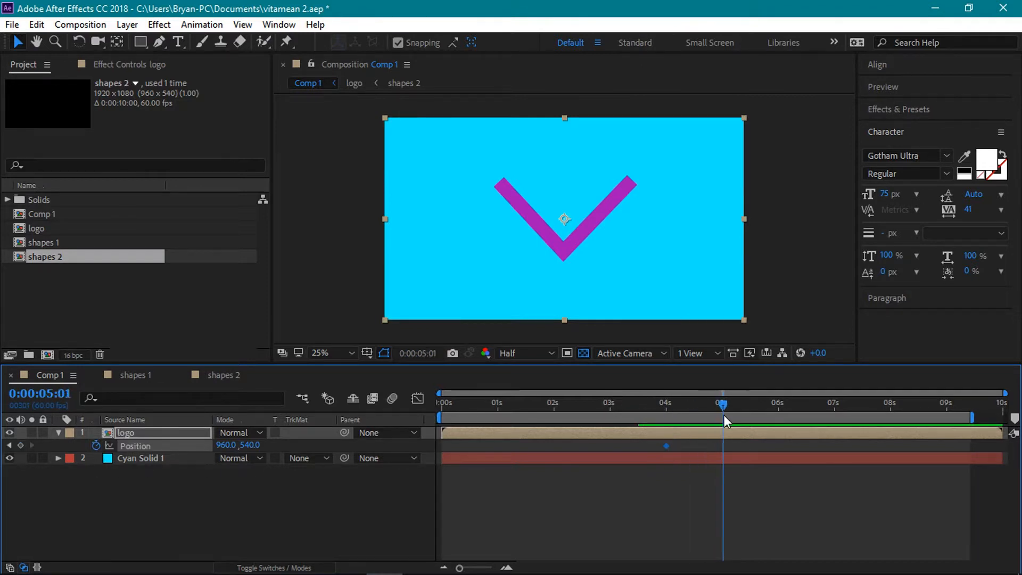
click(252, 446)
click(277, 529)
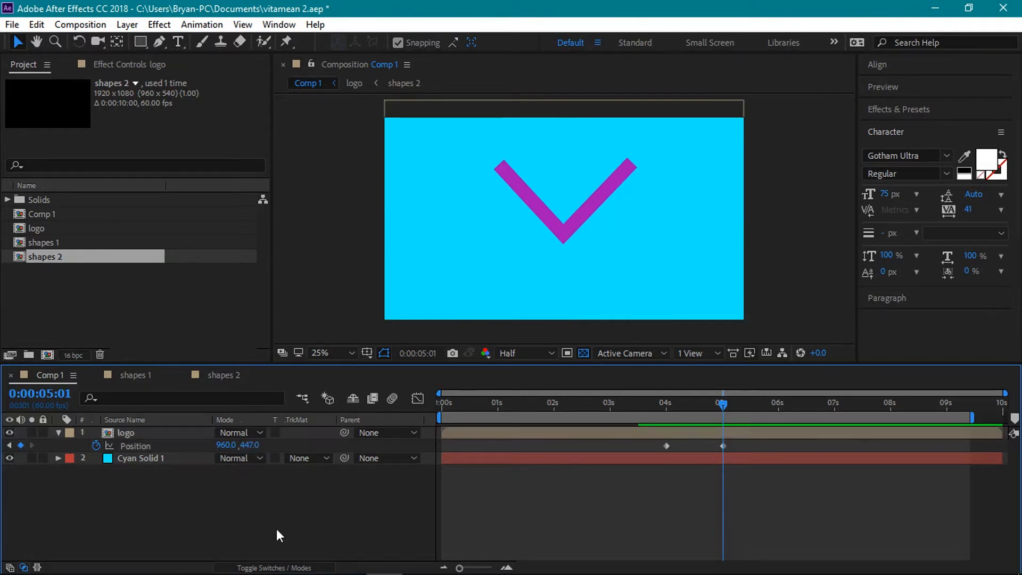
Easy-ease the logo layer's two Position keyframes and reshape their speed curve to peak late
drag(653, 442, 725, 450)
right_click(724, 447)
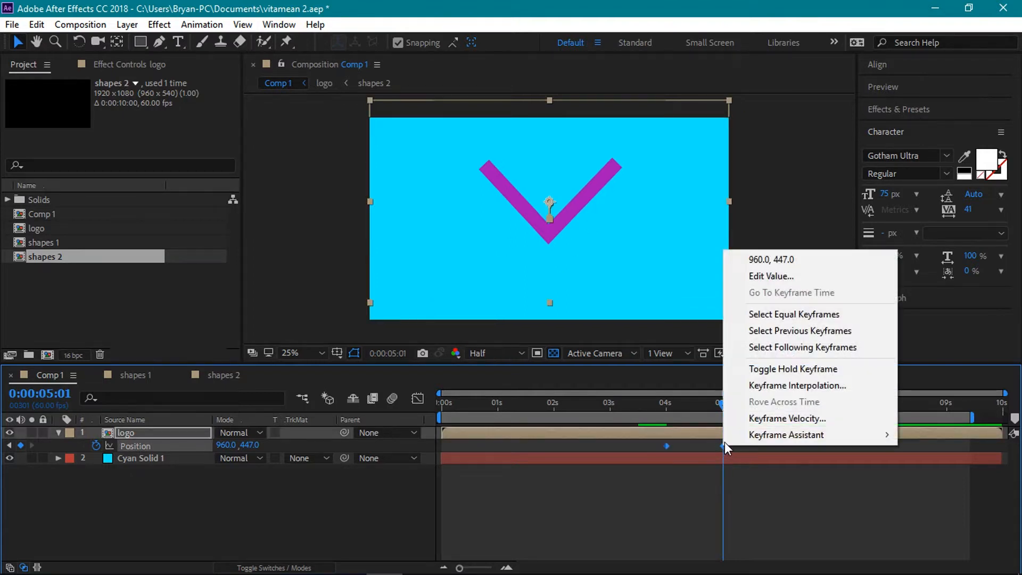
mouse_move(733, 435)
click(601, 351)
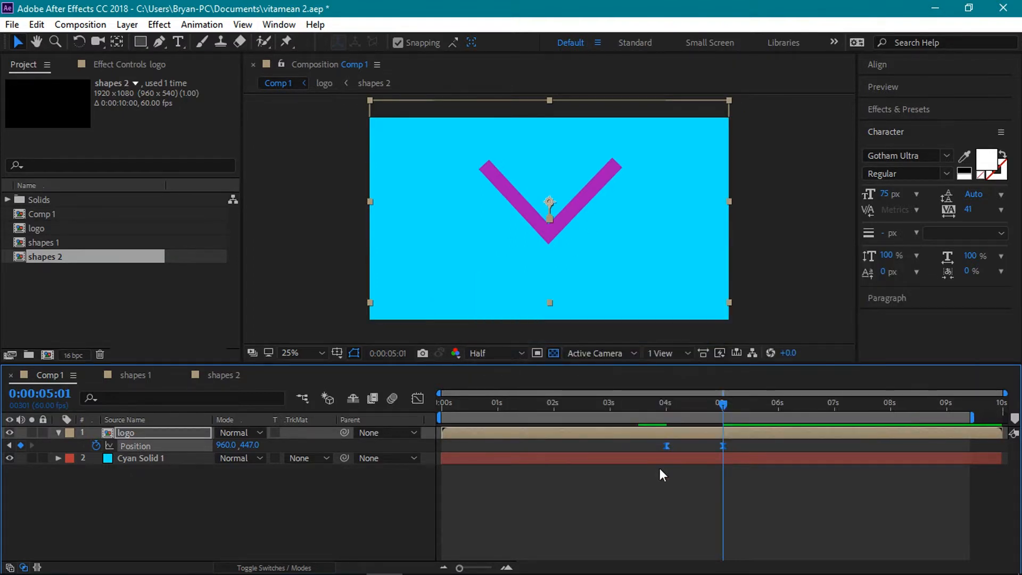
click(417, 399)
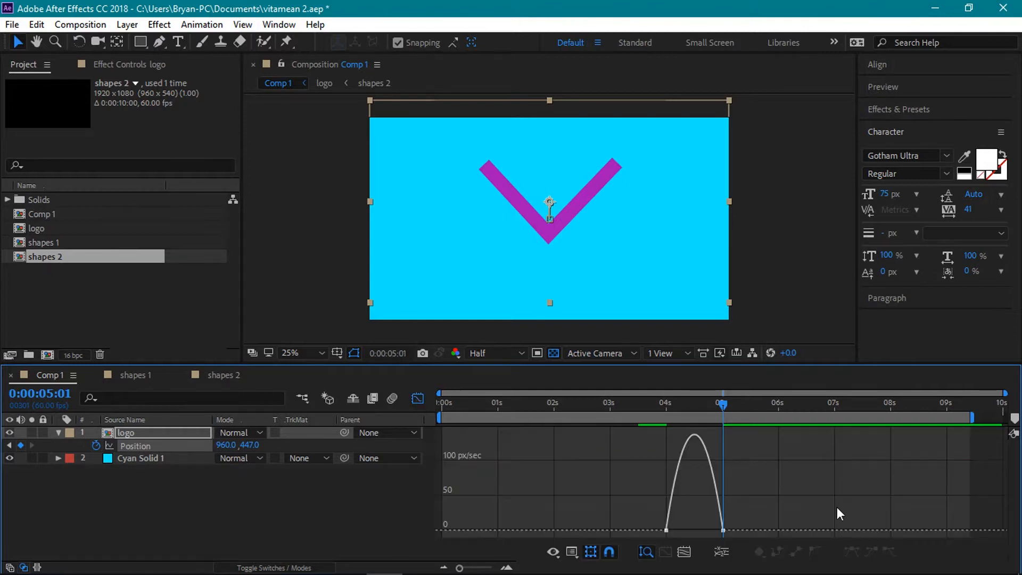
drag(806, 511, 672, 539)
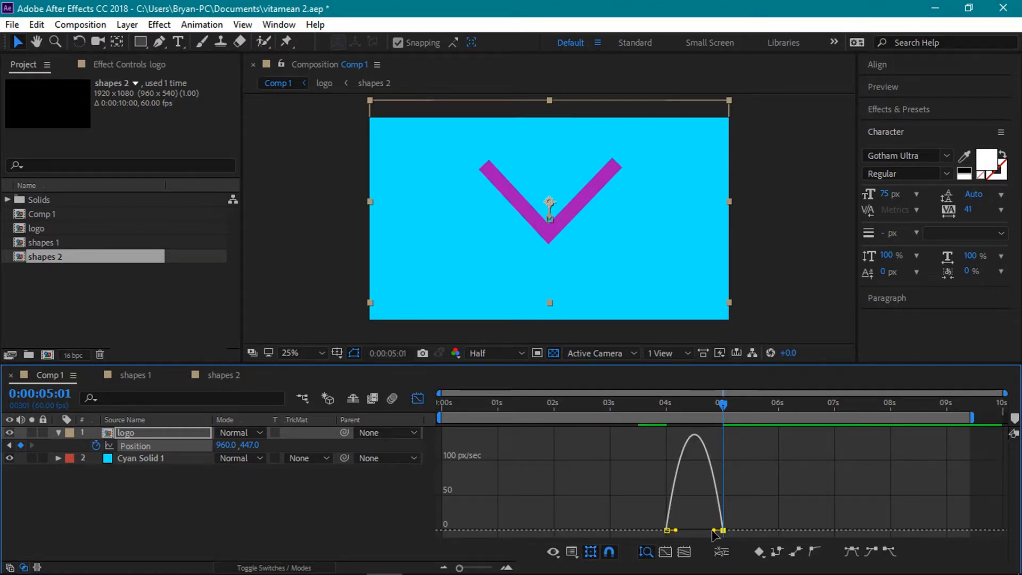
drag(676, 530, 688, 531)
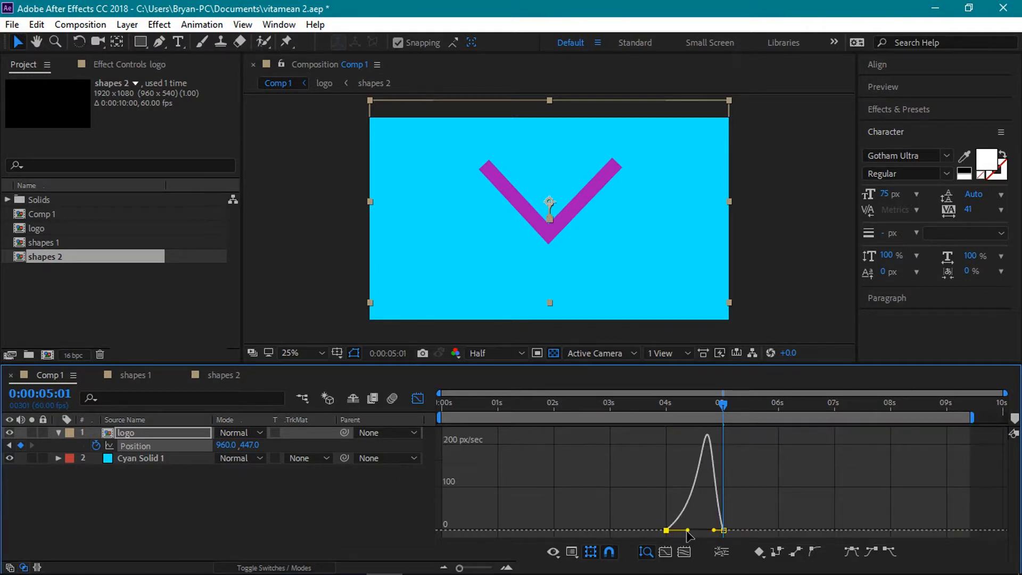
click(59, 434)
click(350, 497)
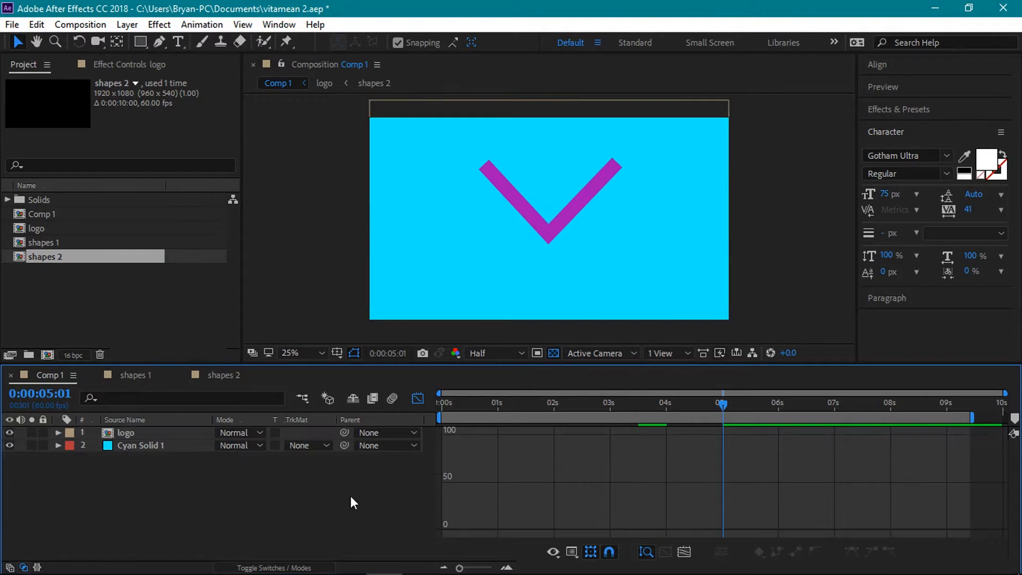
click(418, 399)
Add a white VITAMEAN text layer in Gotham Ultra at 75 px below the V, with the playhead at 0:00:04:50
mouse_move(717, 405)
mouse_down()
mouse_move(663, 404)
mouse_move(729, 411)
mouse_move(650, 407)
mouse_move(714, 414)
mouse_up()
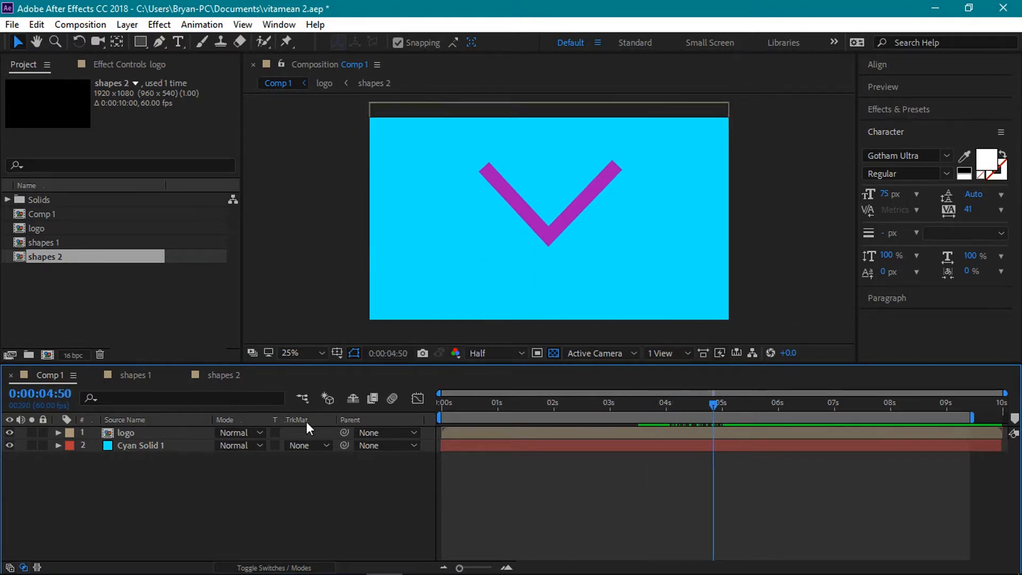
click(176, 42)
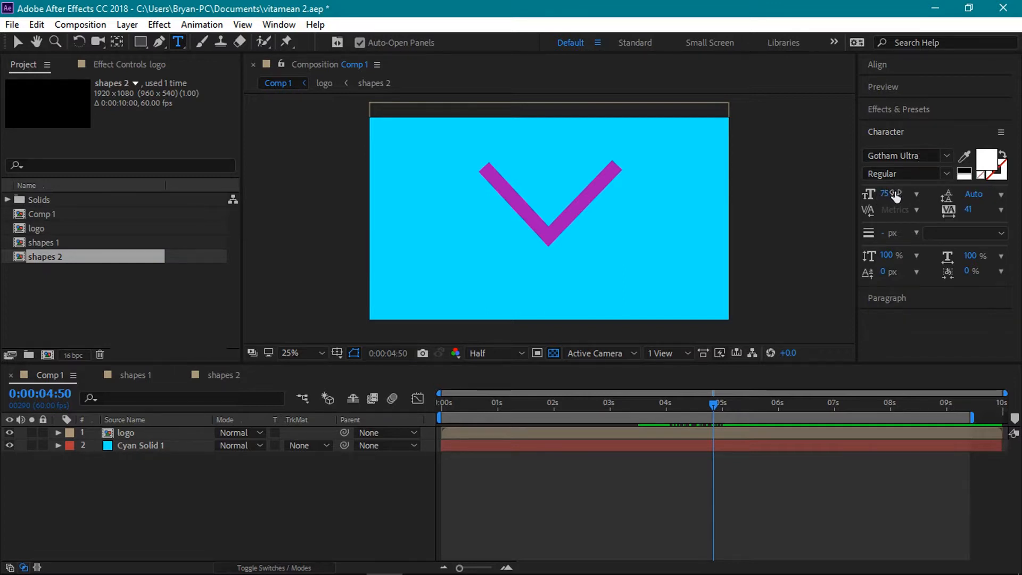
click(488, 271)
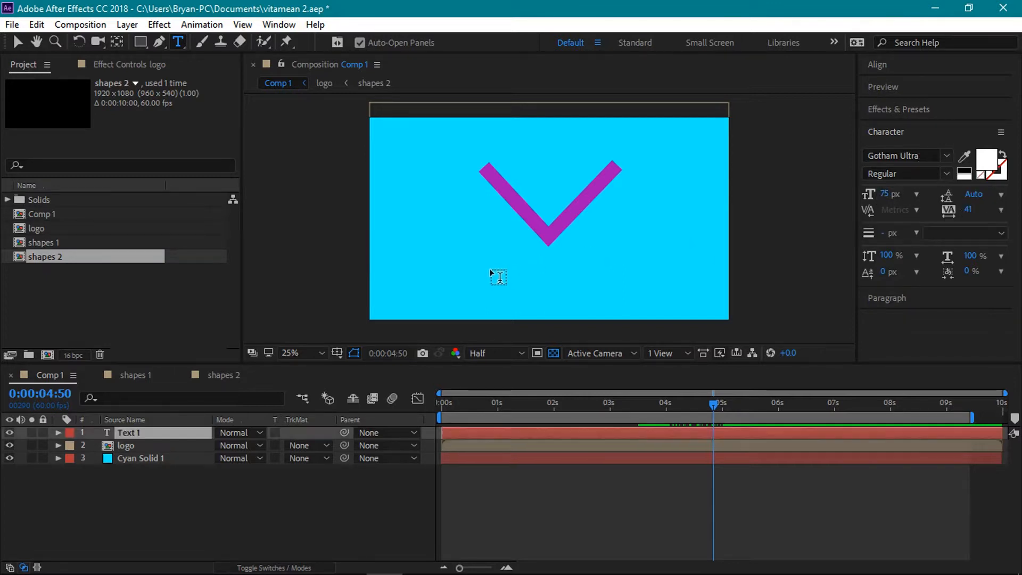
text(VITAMEAN)
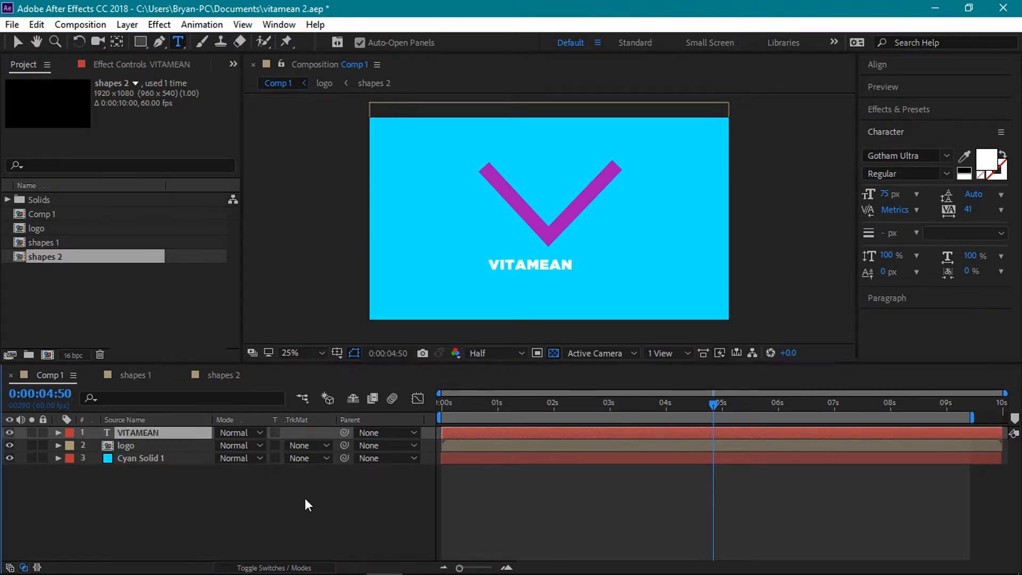
click(307, 505)
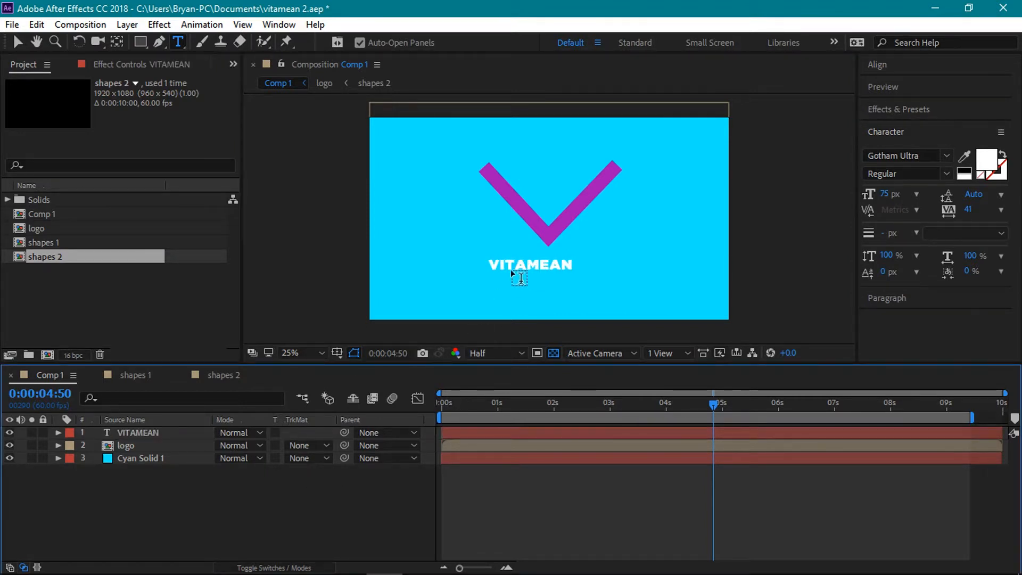
Move the VITAMEAN text so it is horizontally centred beneath the point of the V
key(v)
click(538, 267)
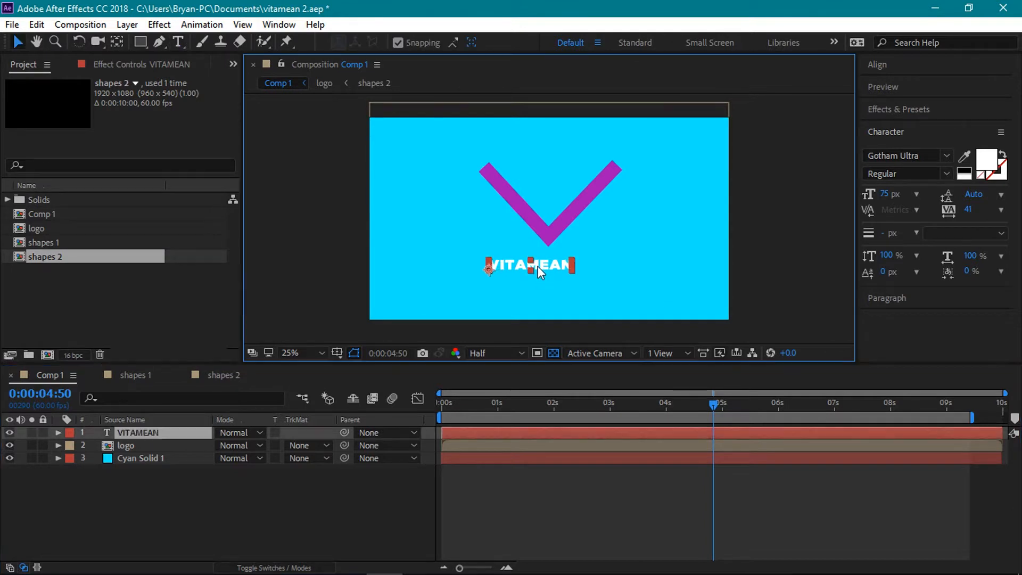
drag(546, 265, 557, 262)
click(328, 527)
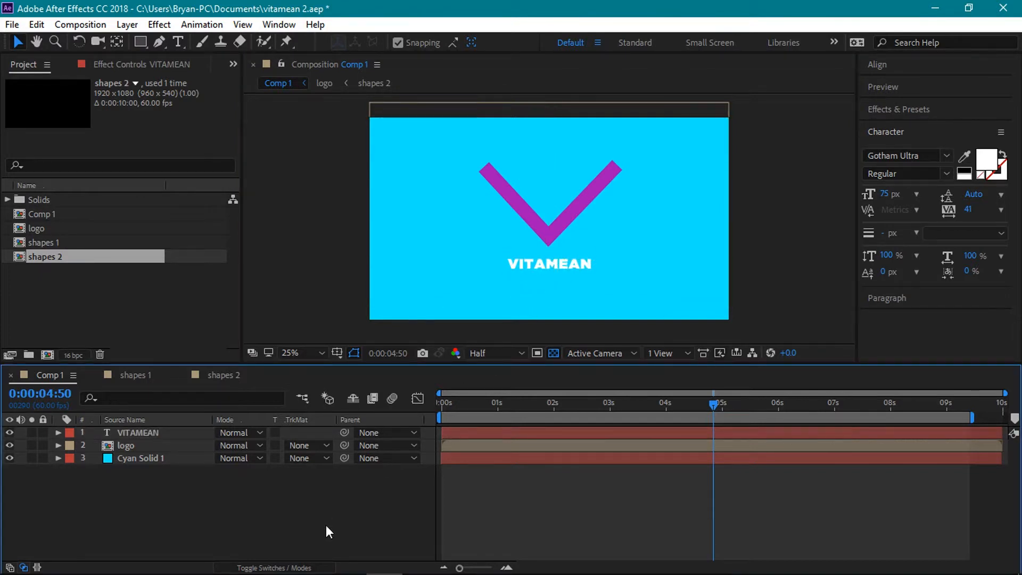
Add a Position text animator to the VITAMEAN layer
click(560, 266)
click(58, 433)
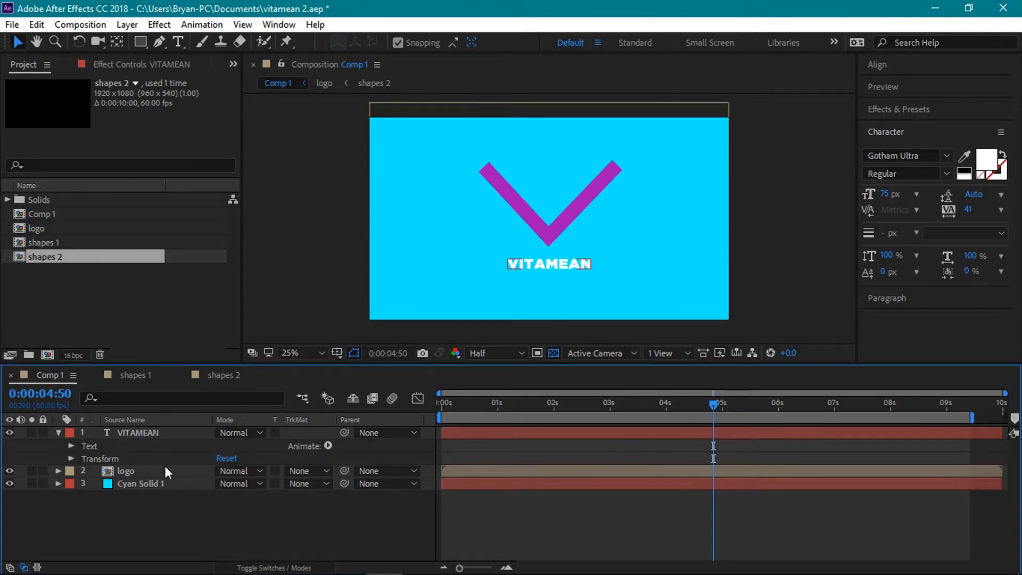
click(328, 446)
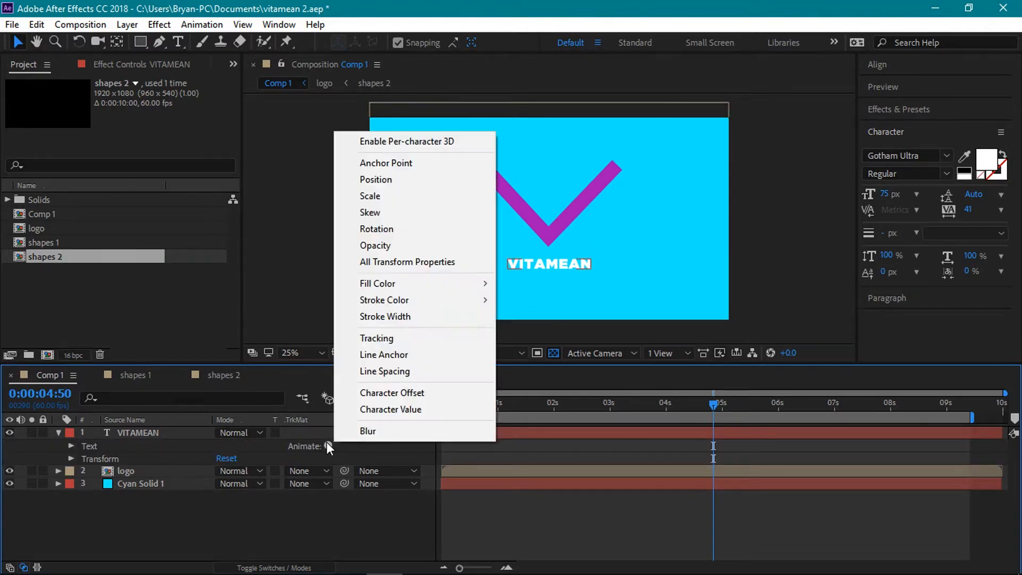
click(414, 182)
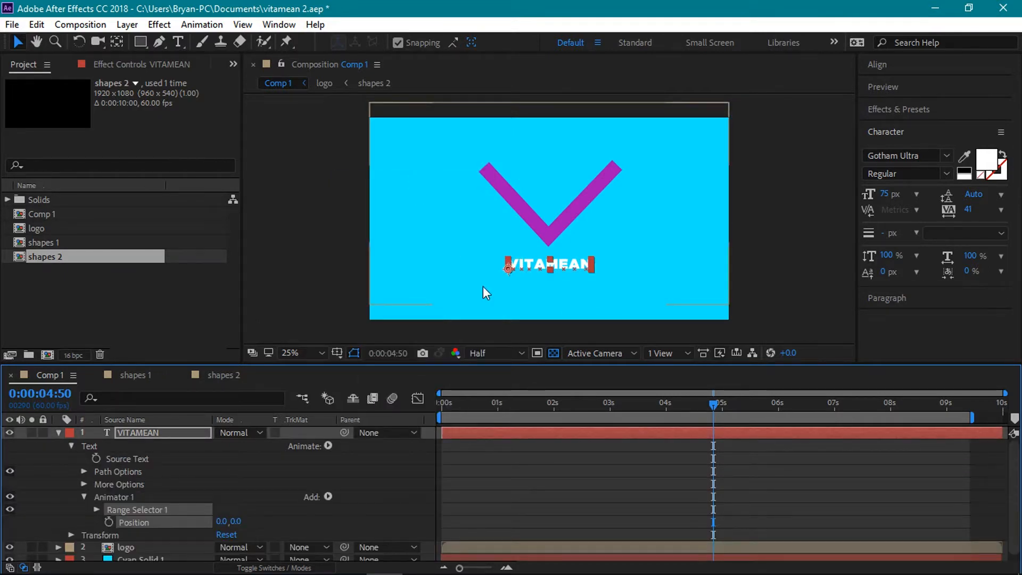
Keyframe Animator 1's Position from 0, 351 at 0:00:04:00 to 0, 0 at about 6 seconds
drag(713, 405, 666, 411)
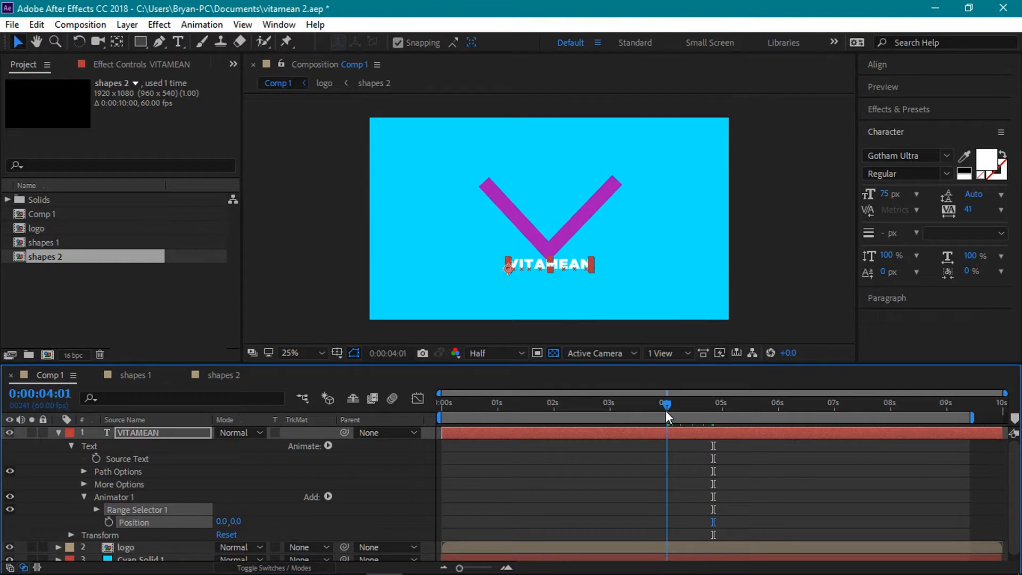
click(109, 523)
drag(666, 405, 691, 479)
drag(654, 519, 730, 523)
drag(739, 527, 777, 525)
drag(693, 404, 666, 408)
drag(238, 523, 486, 533)
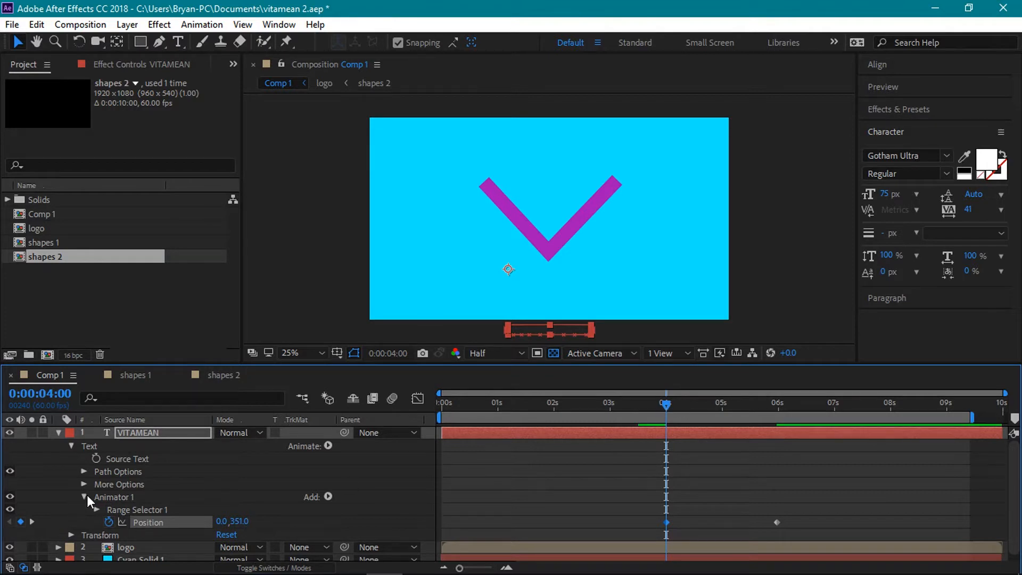
Add a Tracking property to Animator 1 and keyframe its Tracking Amount at 10 at 0:00:04:00
click(329, 496)
mouse_move(346, 502)
click(459, 410)
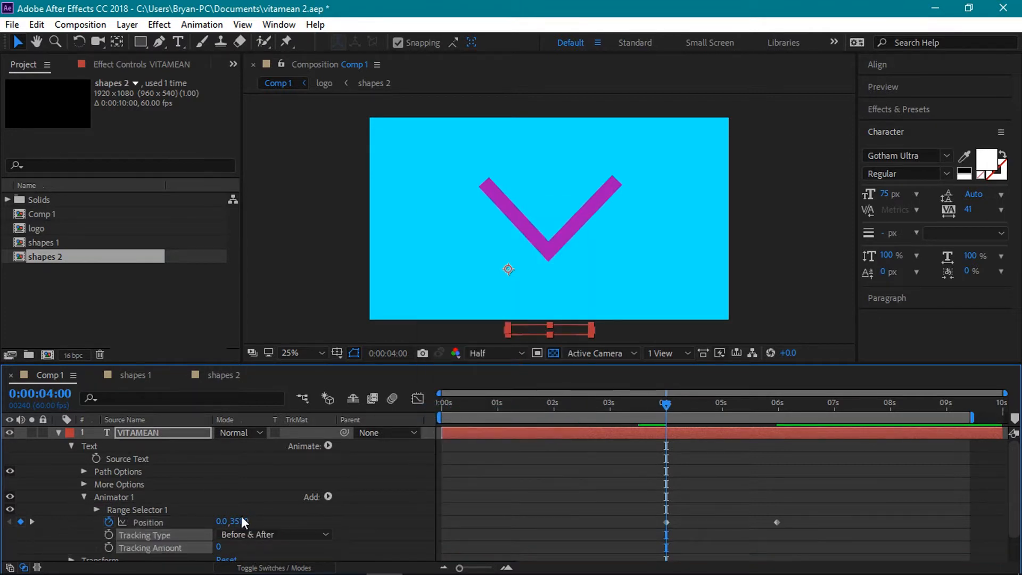
click(109, 547)
click(219, 548)
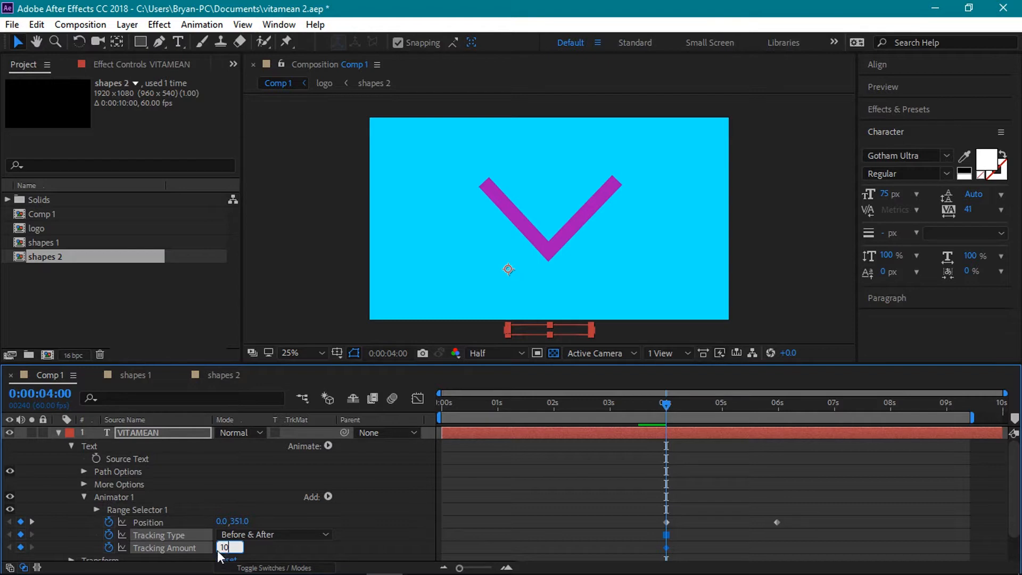
click(469, 522)
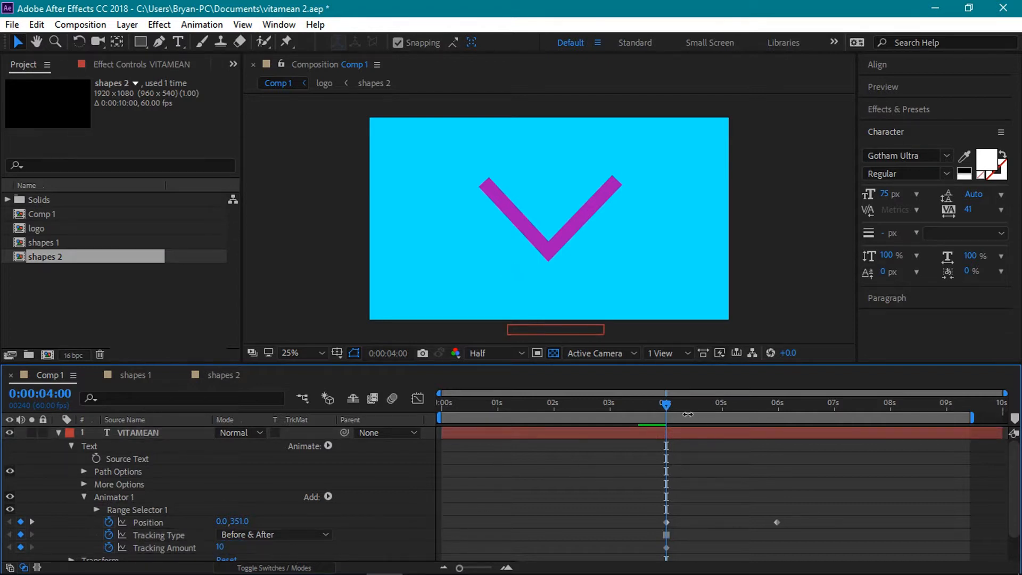
Set Tracking Amount to 0 at 0:00:05:58 and delete the Tracking Type keyframe at 4 seconds
drag(665, 407, 777, 420)
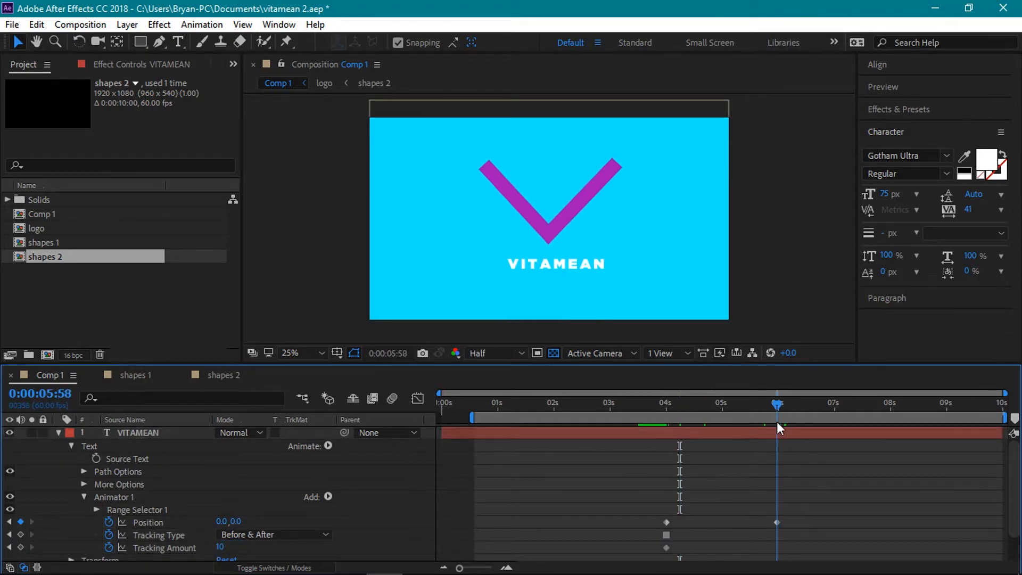
click(219, 547)
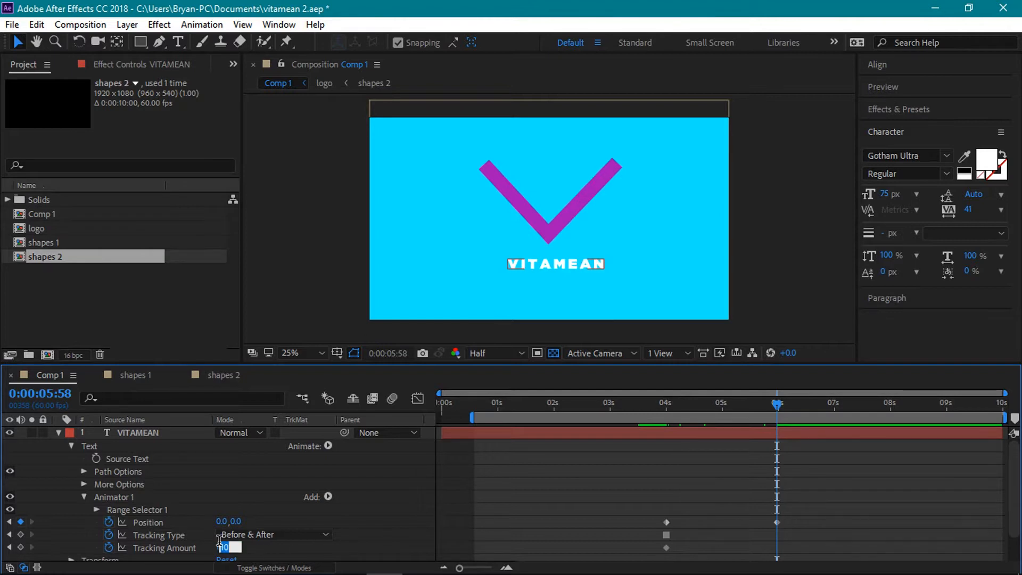
text(0)
key(Return)
drag(410, 363, 410, 296)
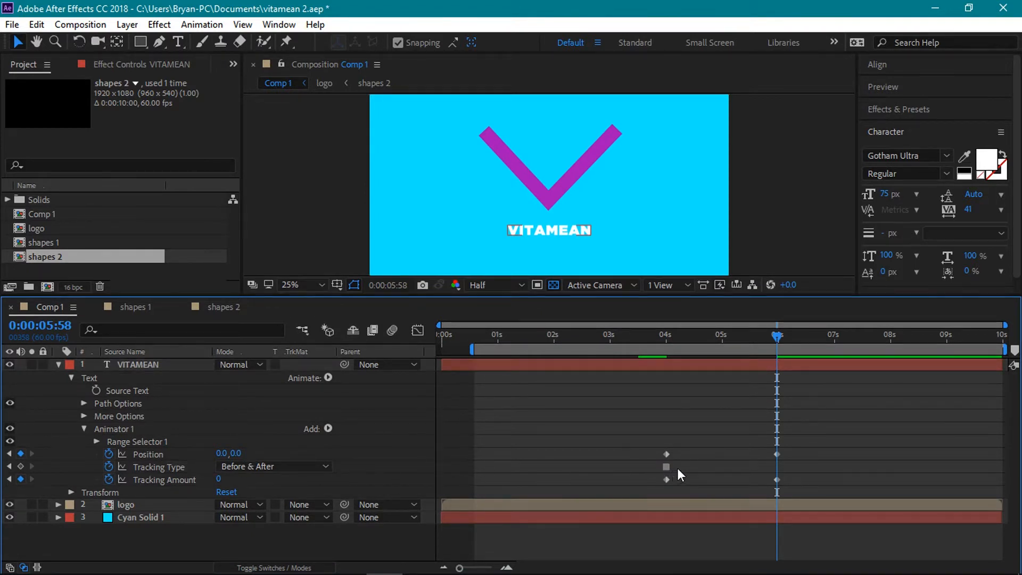
click(667, 467)
key(Delete)
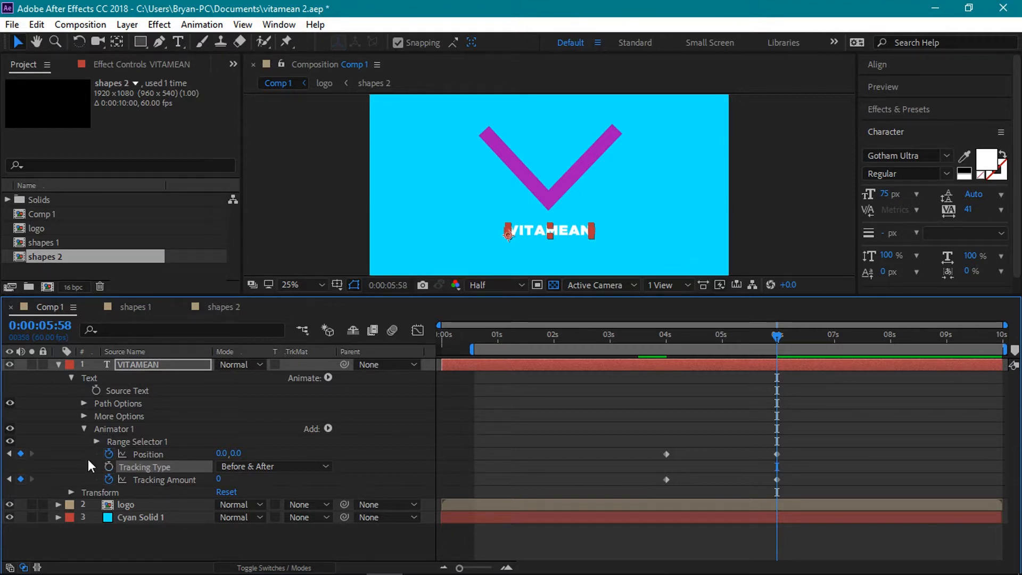
Keyframe Range Selector 1's Start at 6% at 0:00:04:27 in the VITAMEAN text animator
click(97, 442)
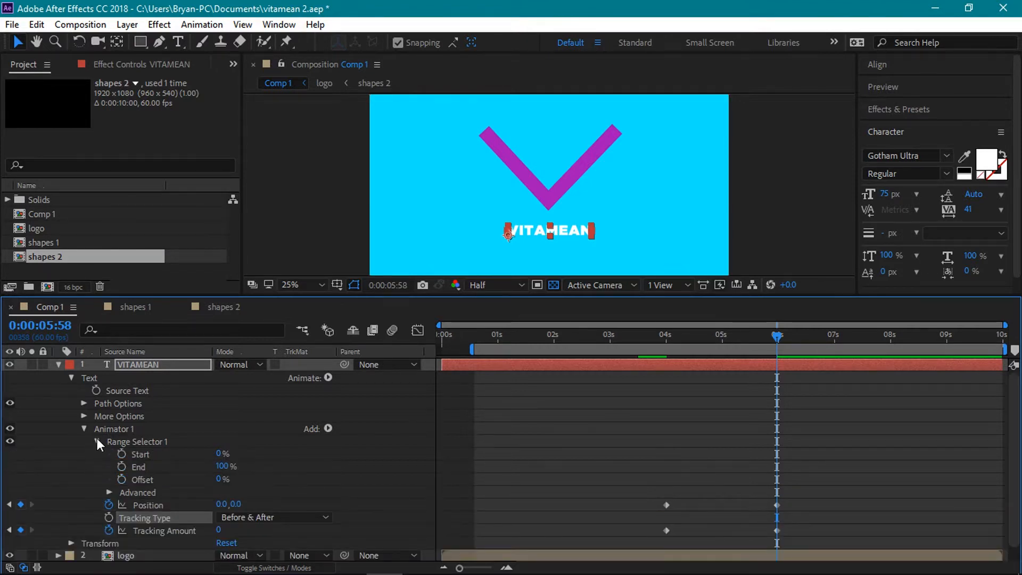
drag(779, 334, 693, 350)
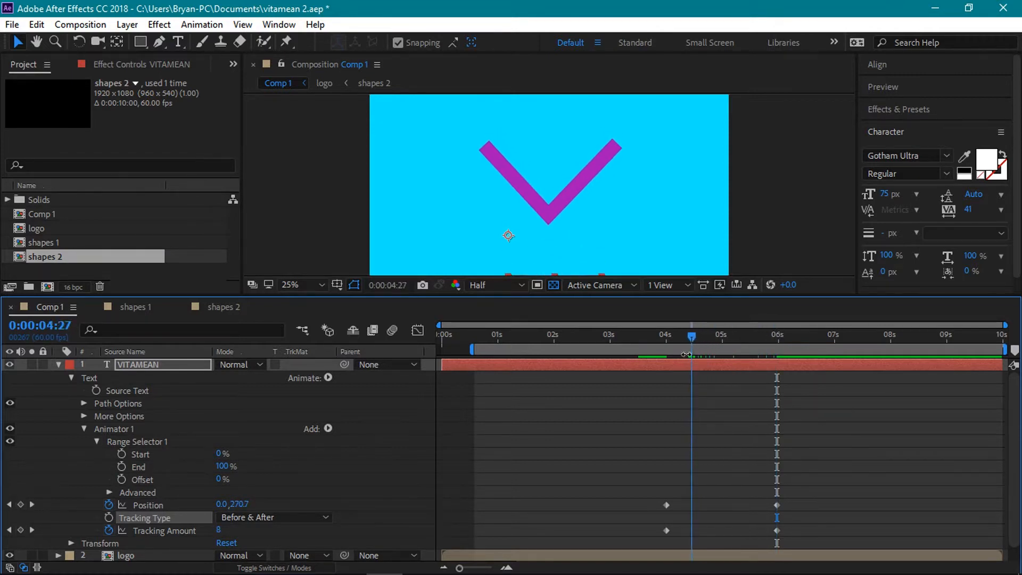
click(122, 455)
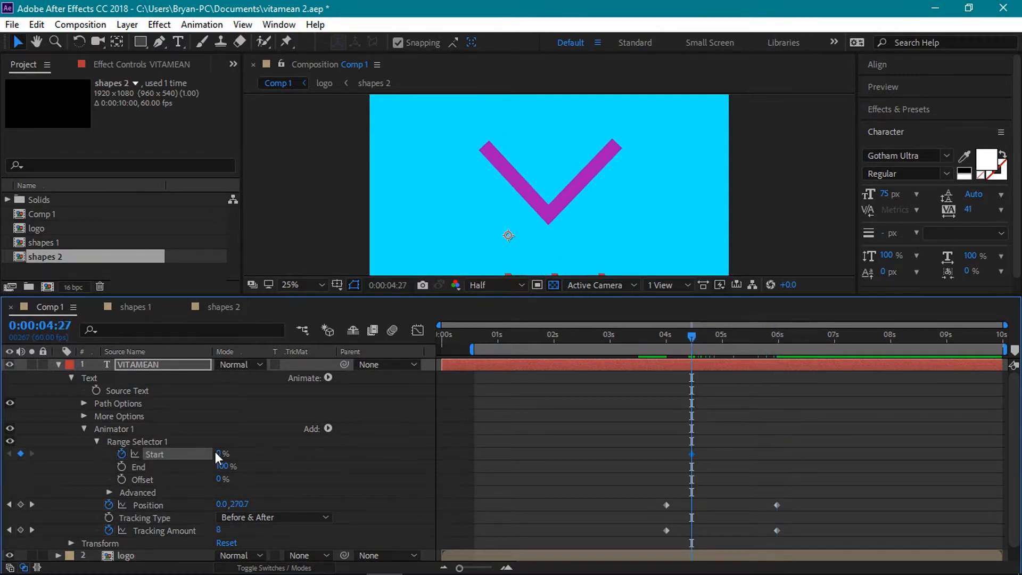
drag(249, 452, 283, 454)
drag(283, 454, 355, 446)
drag(222, 454, 158, 444)
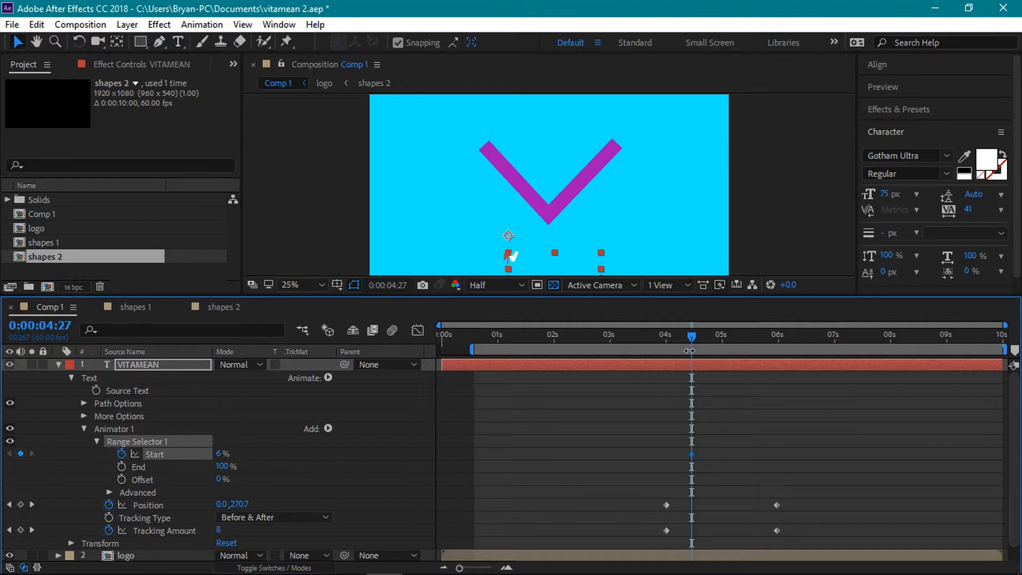
Raise Range Selector 1's Start at the final Position keyframe near 6 seconds, and check the text at 0:00:04:01
drag(691, 337, 775, 350)
drag(219, 454, 378, 454)
drag(778, 338, 667, 334)
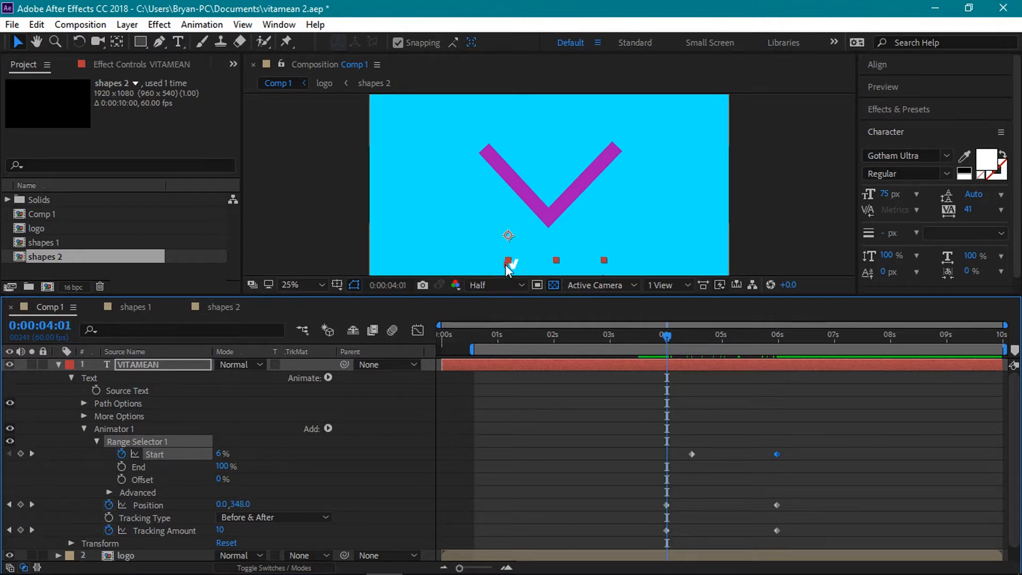
key(comma)
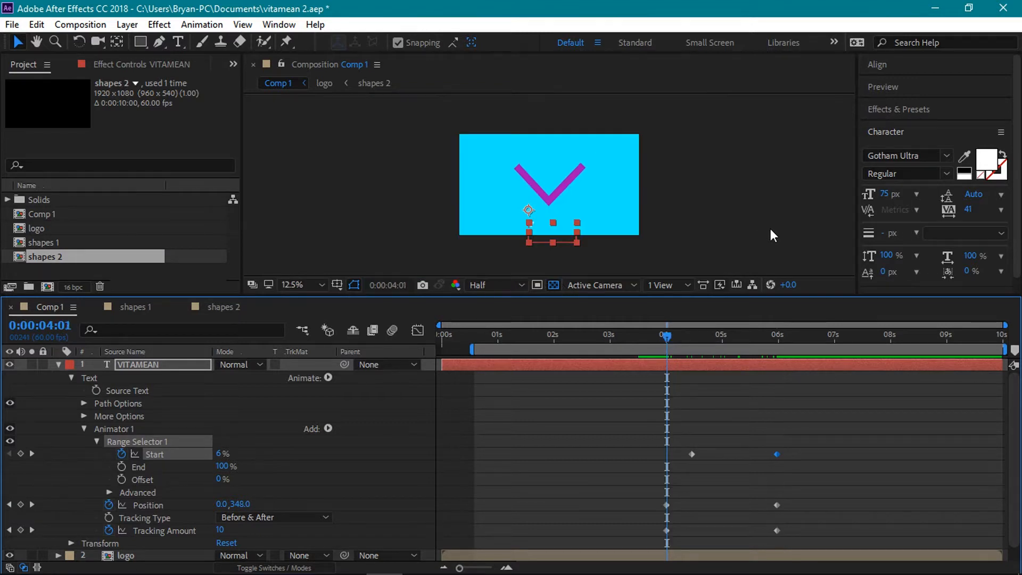
click(693, 238)
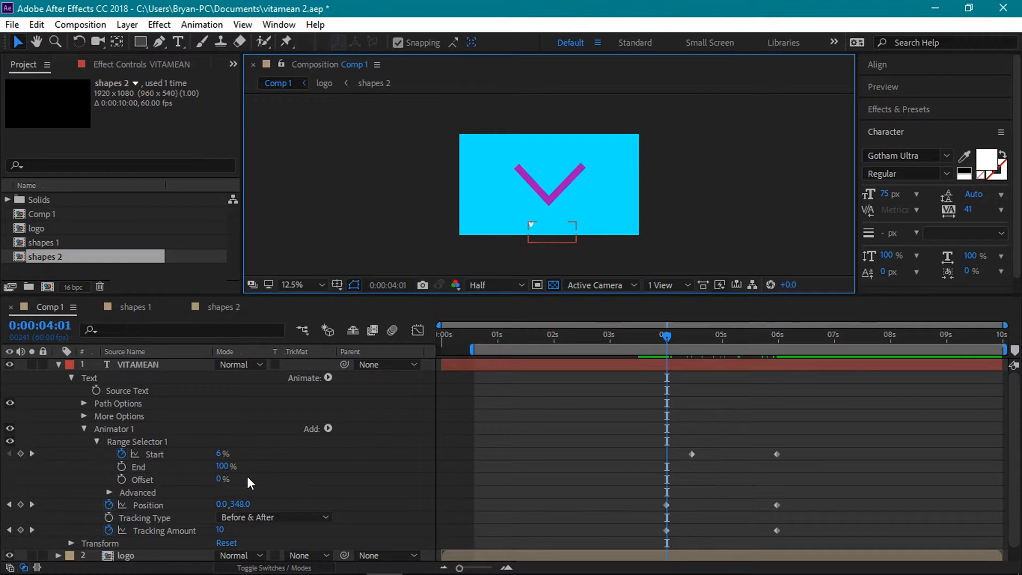
Set Animator 1's Position to 0.0, 701.0 at 0:00:04:00 and check the text at 0:00:05:47
key(Page_Up)
drag(238, 504, 495, 499)
click(609, 458)
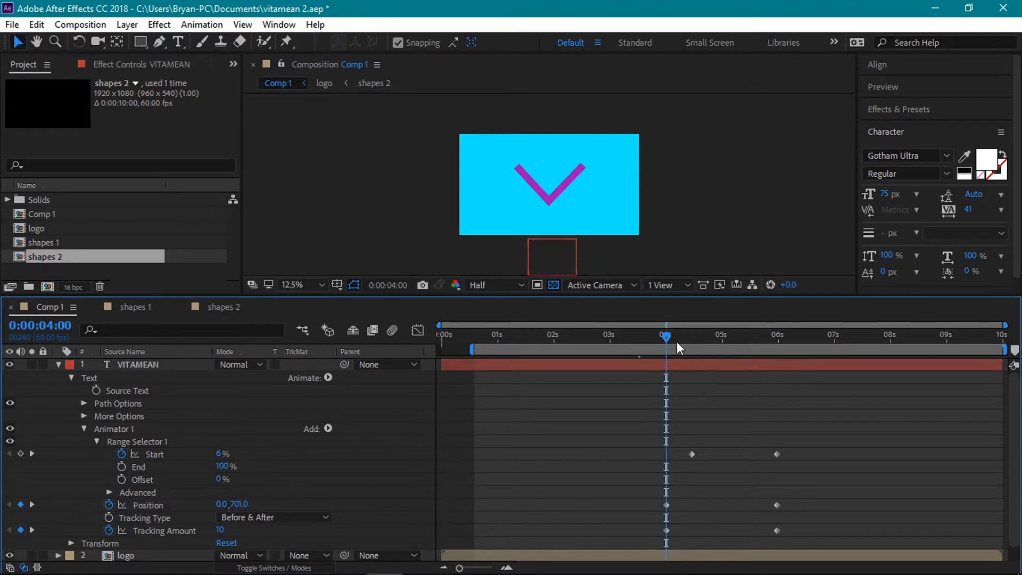
drag(662, 334, 765, 349)
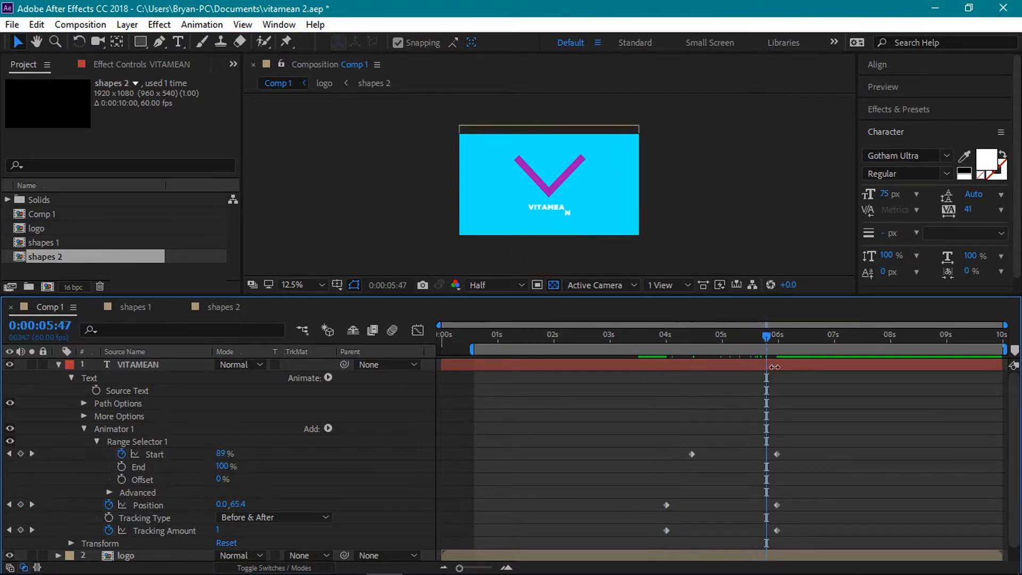
Apply Easy Ease to all of the VITAMEAN animator's Start, Position and Tracking Amount keyframes
drag(828, 446, 635, 529)
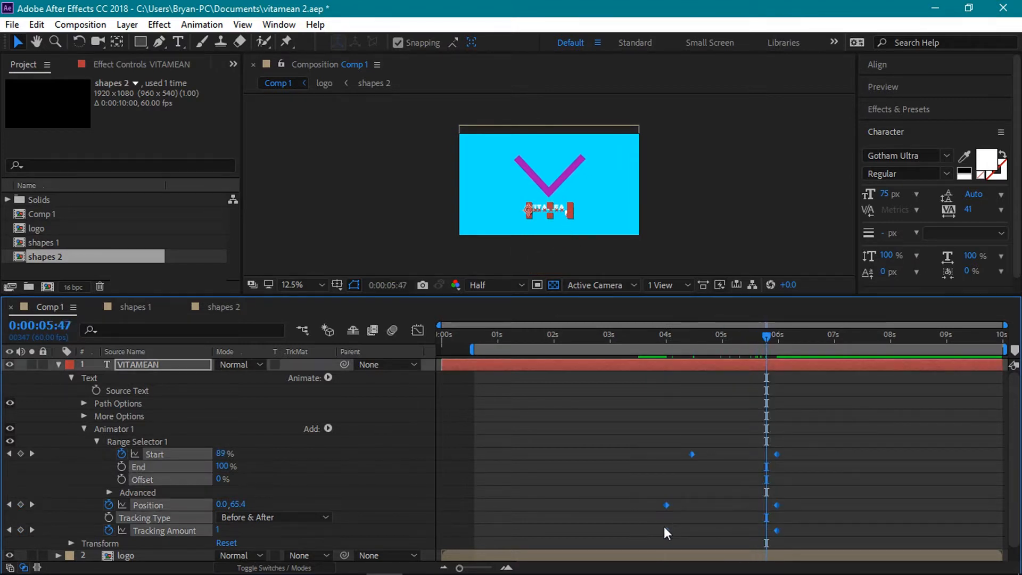
right_click(665, 529)
mouse_move(688, 517)
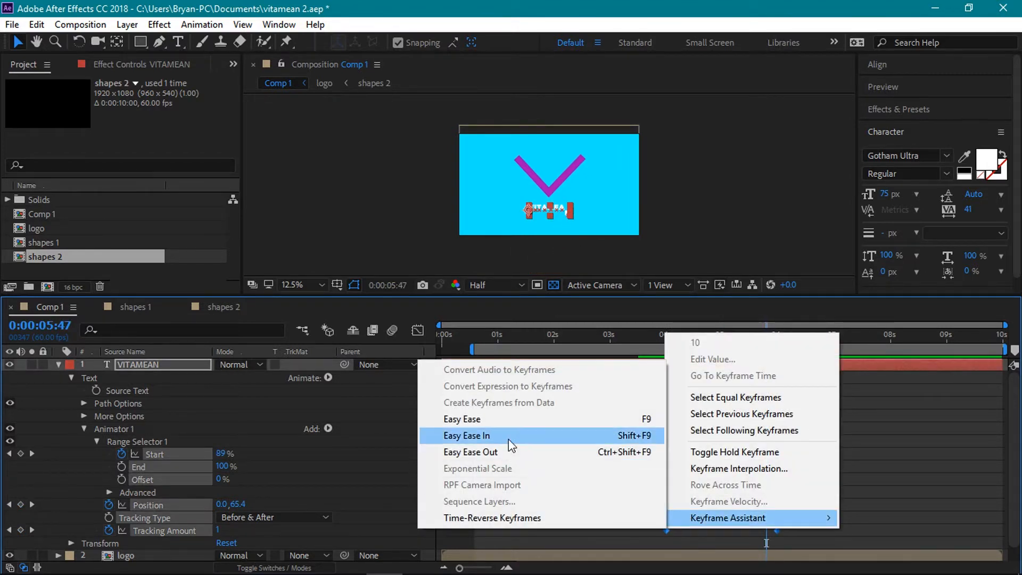
click(488, 420)
Reshape the speed curves of the selected text keyframes so they peak early and ease out slowly, then collapse the VITAMEAN layer
click(418, 331)
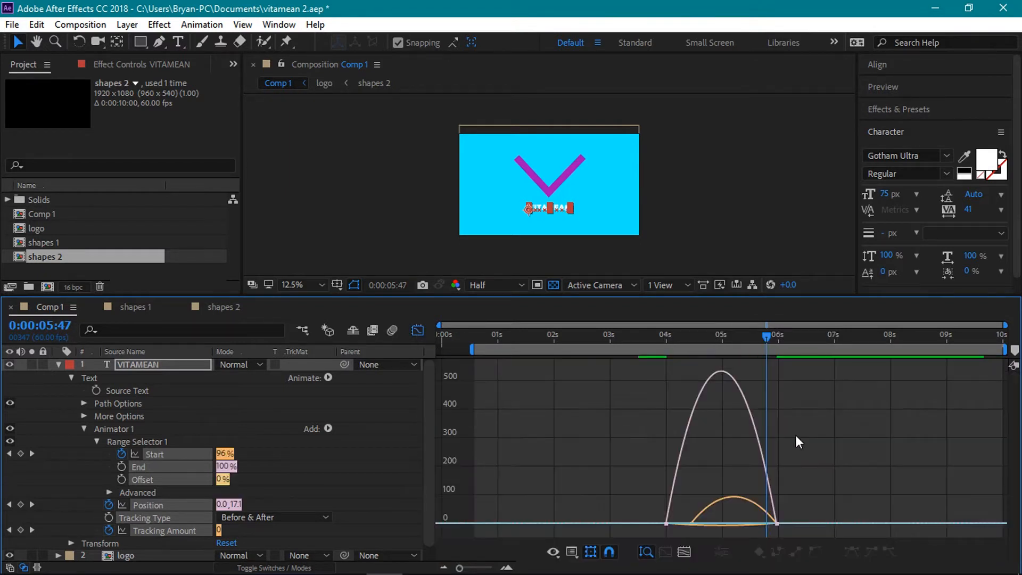
drag(857, 473, 642, 548)
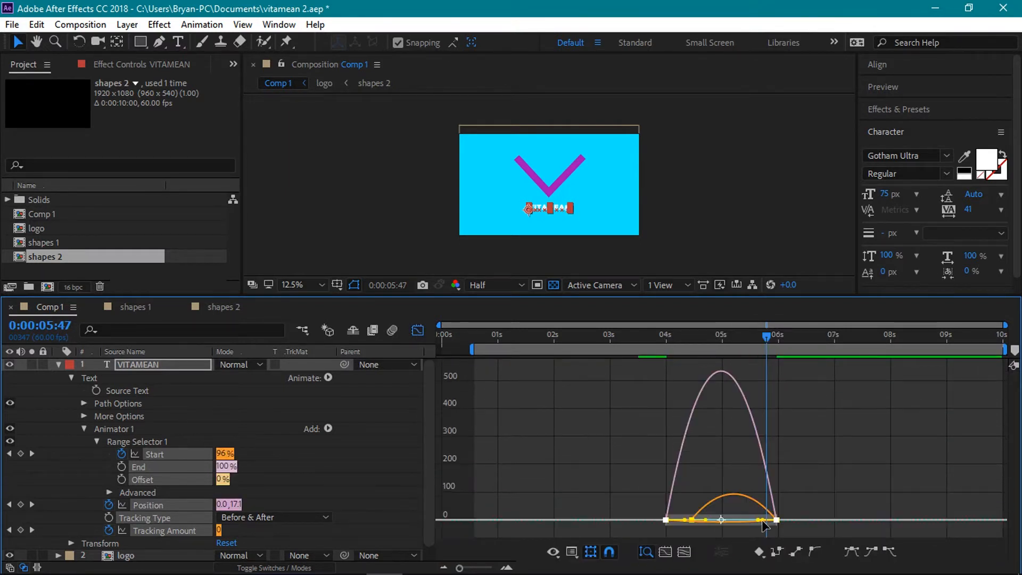
drag(756, 519, 727, 522)
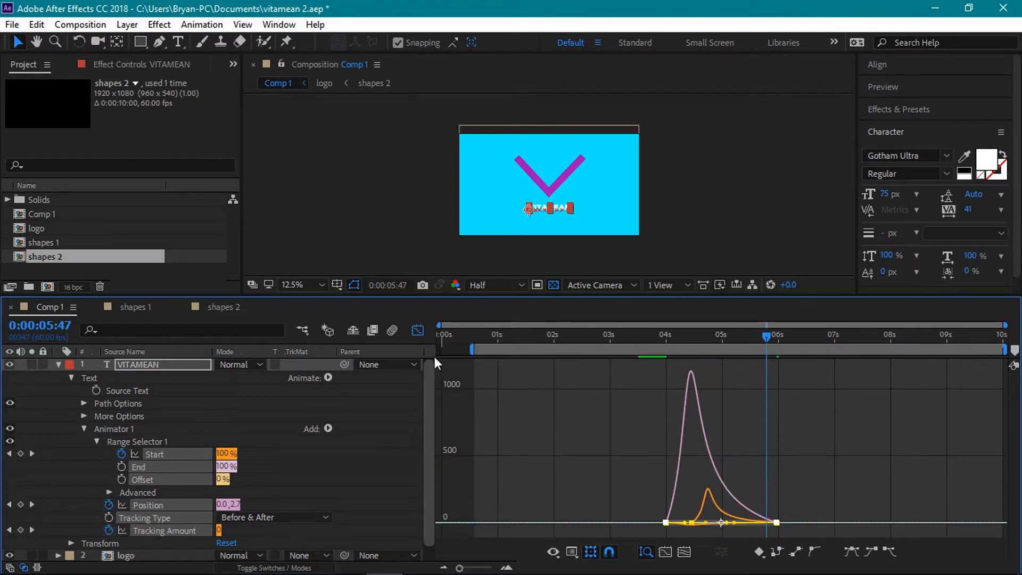
click(418, 330)
click(86, 429)
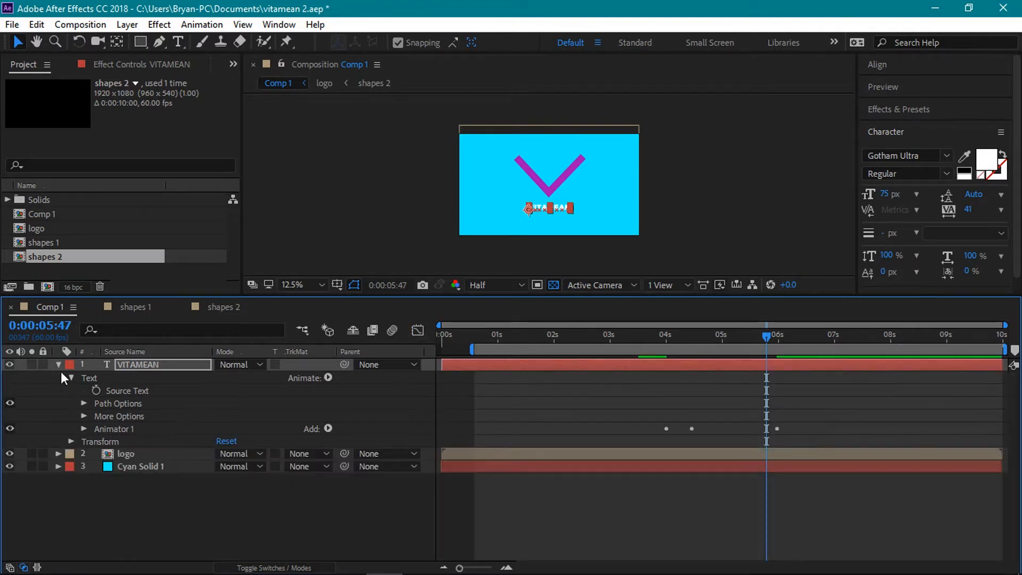
click(58, 365)
click(424, 497)
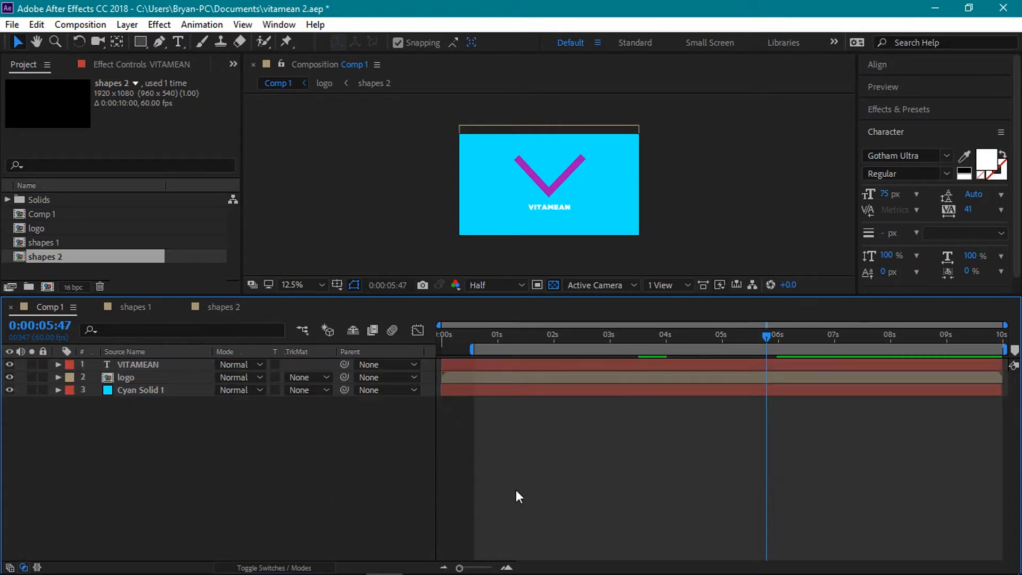
Enlarge the composition preview to 25% and move the current time to 0:00:03:59
click(468, 567)
drag(641, 295, 660, 376)
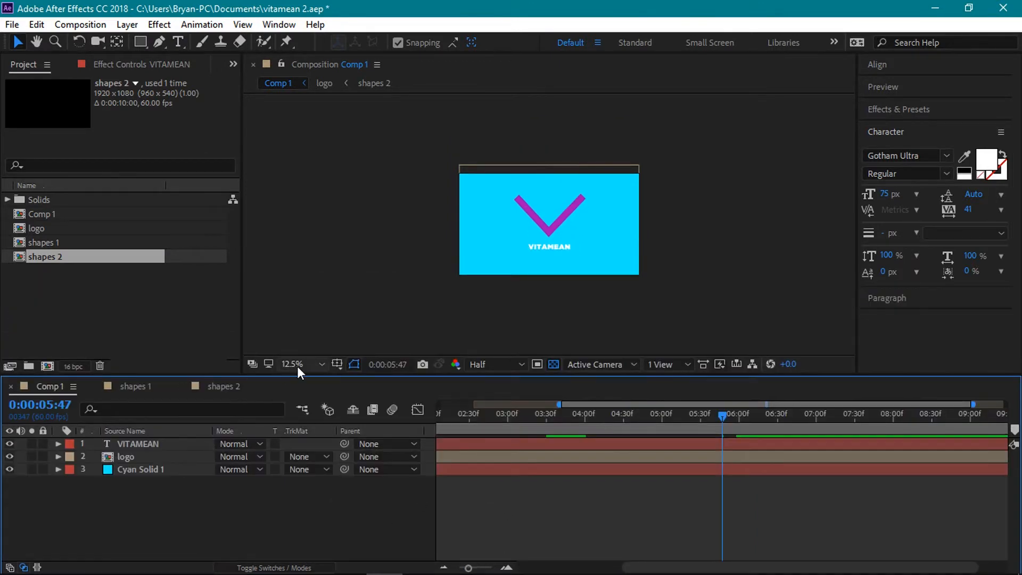
drag(723, 416, 436, 428)
click(459, 568)
drag(630, 417, 665, 427)
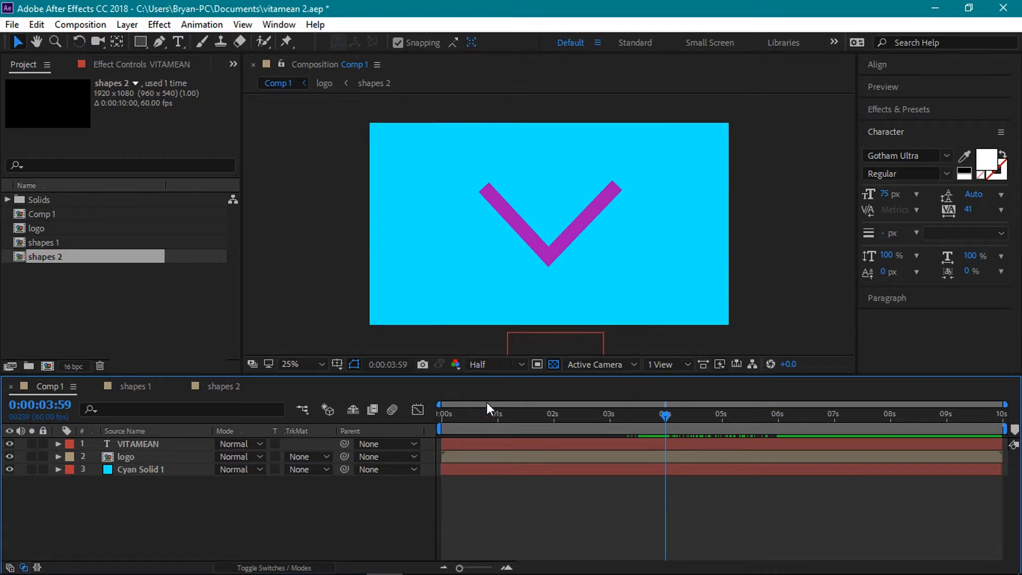
Draw a straight line with a 5 px stroke just outside the purple V's left arm, down to below its tip, and deselect it
click(160, 42)
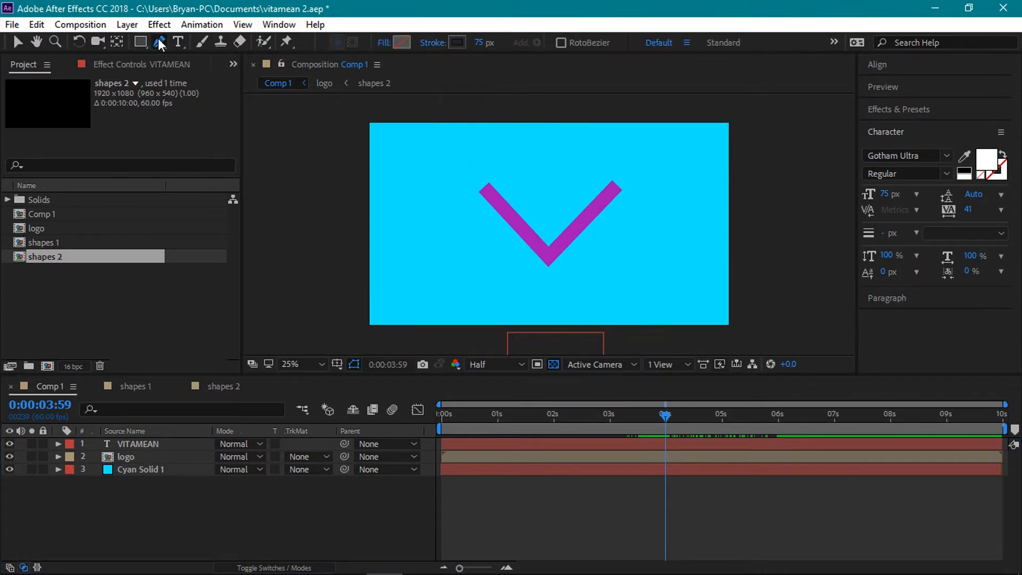
click(480, 44)
text(5)
click(311, 516)
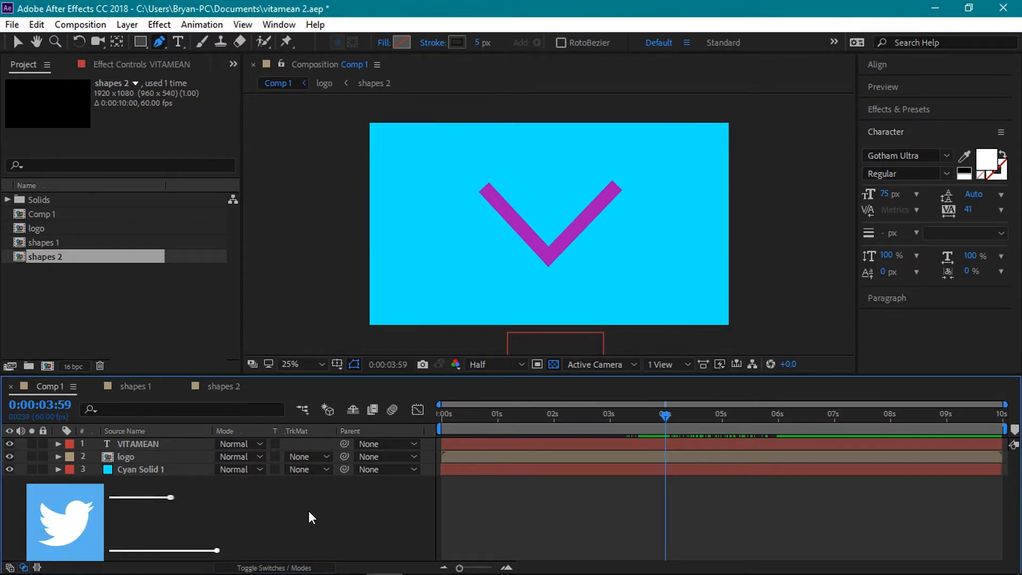
key(period)
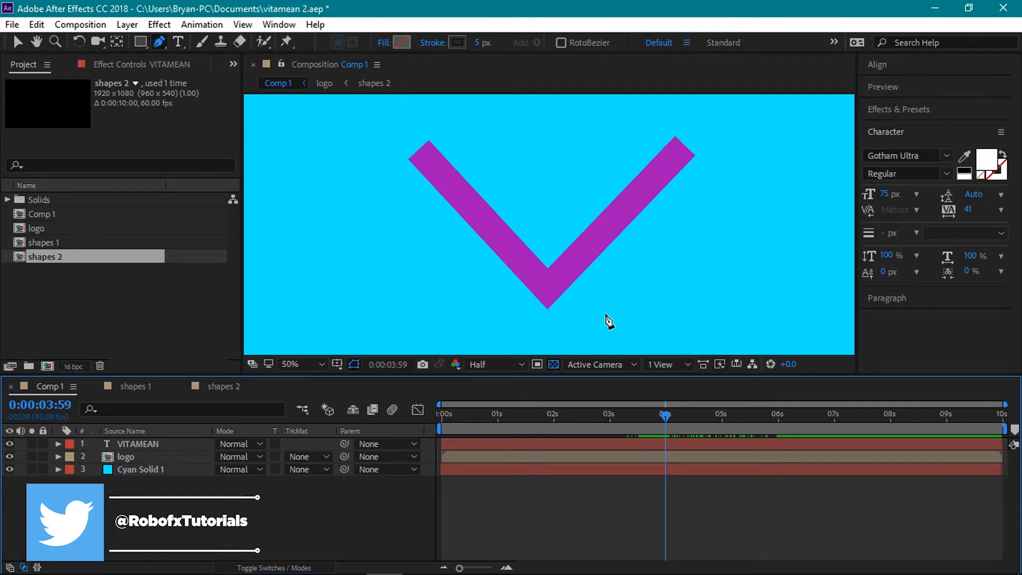
key(comma)
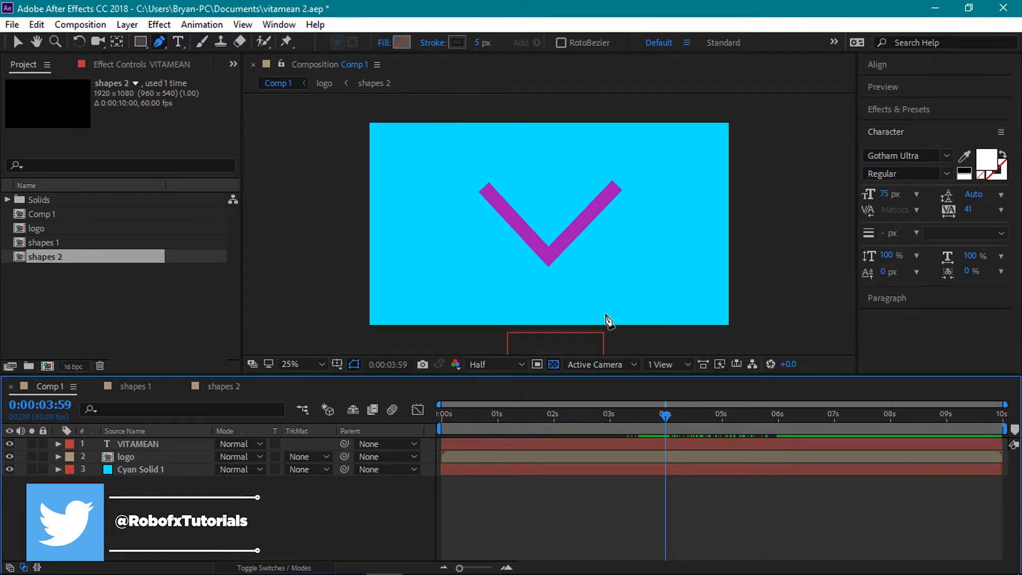
click(440, 158)
click(550, 276)
drag(550, 277, 548, 276)
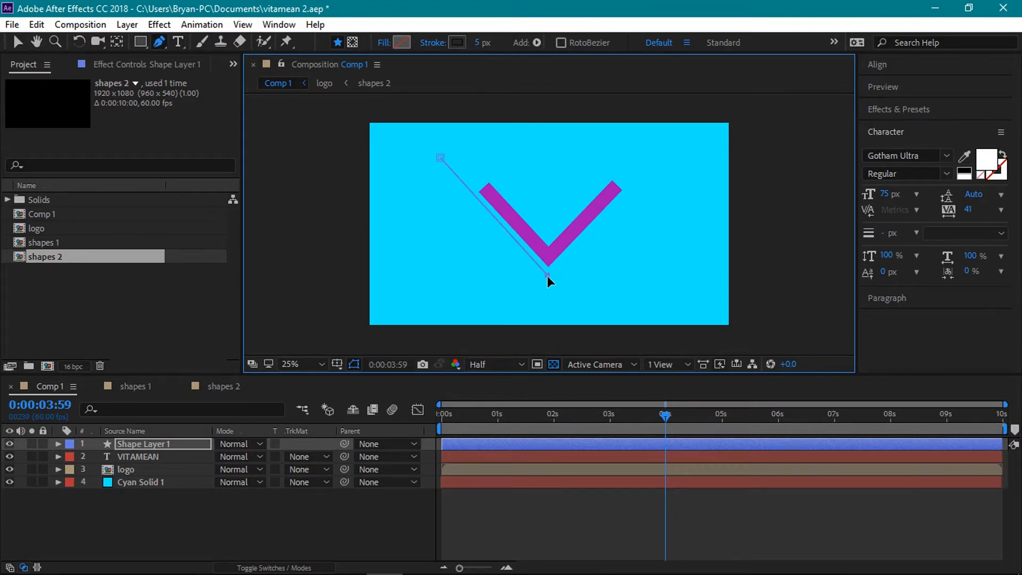
click(188, 443)
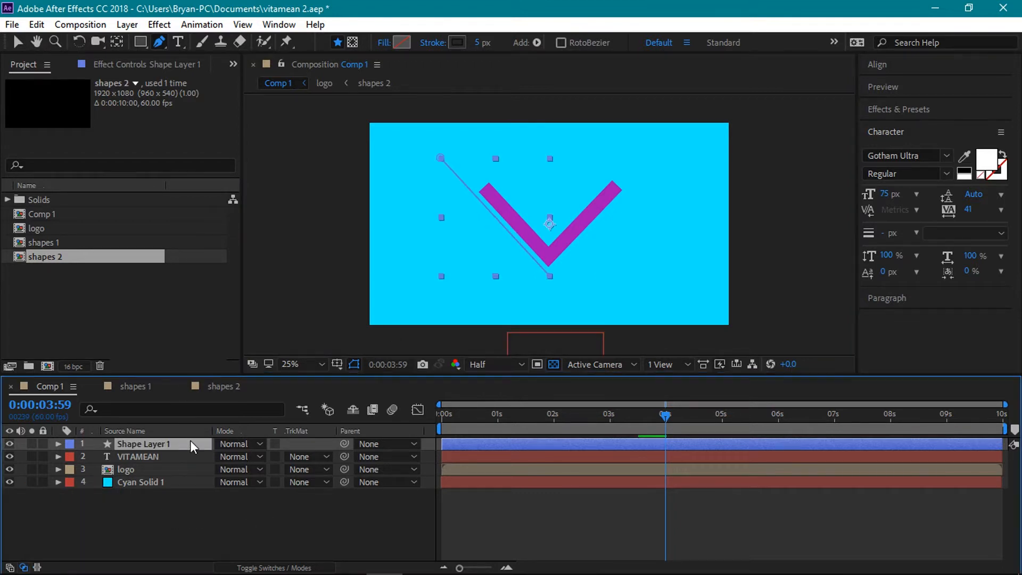
click(116, 543)
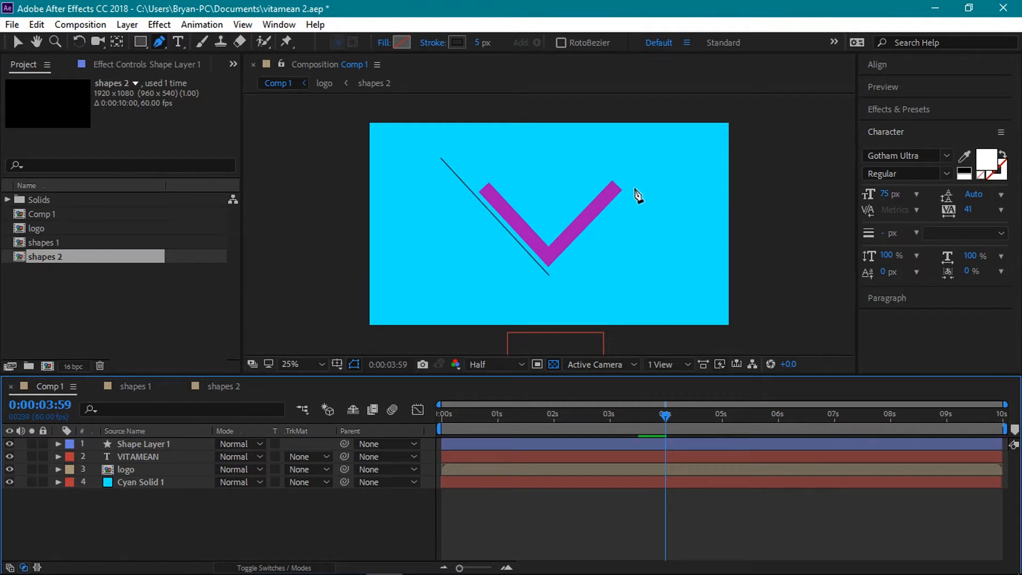
Draw a mirrored line outside the V's right arm as a separate shape layer, meeting the first line below the tip
click(657, 157)
click(549, 275)
click(367, 519)
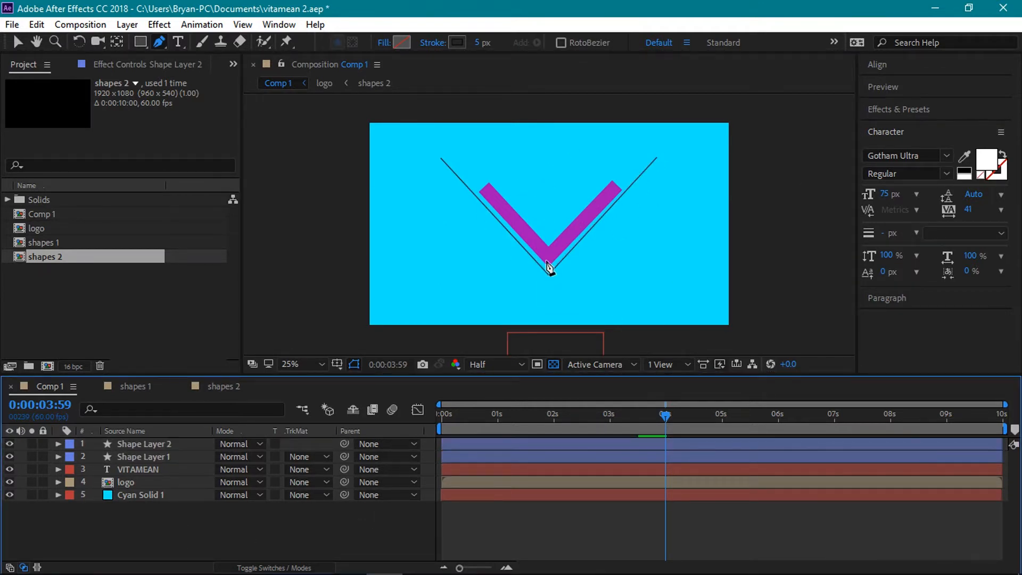
Change the stroke color of Shape Layer 2 and Shape Layer 1 to white (FFFFFF)
key(v)
click(171, 445)
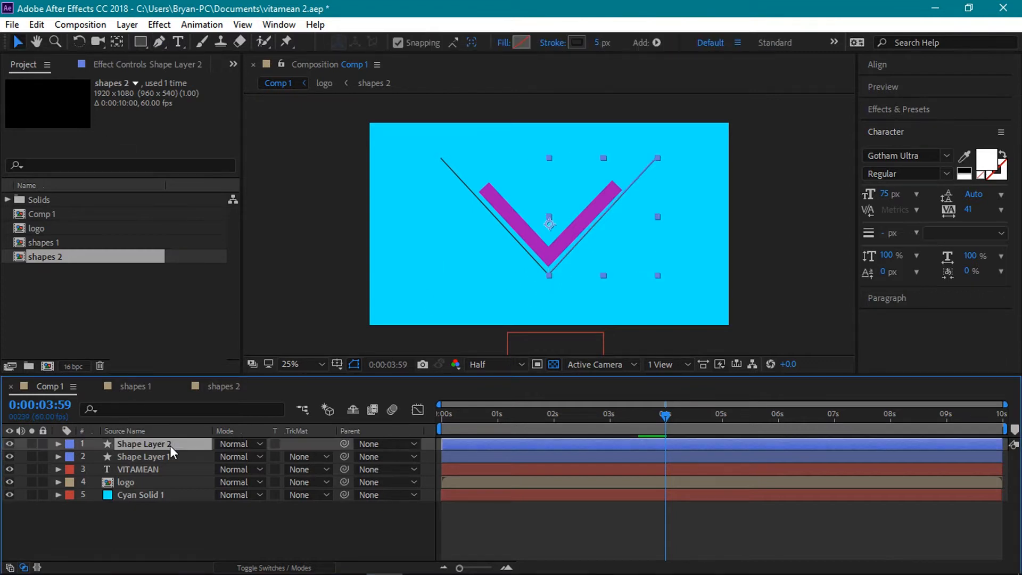
click(578, 43)
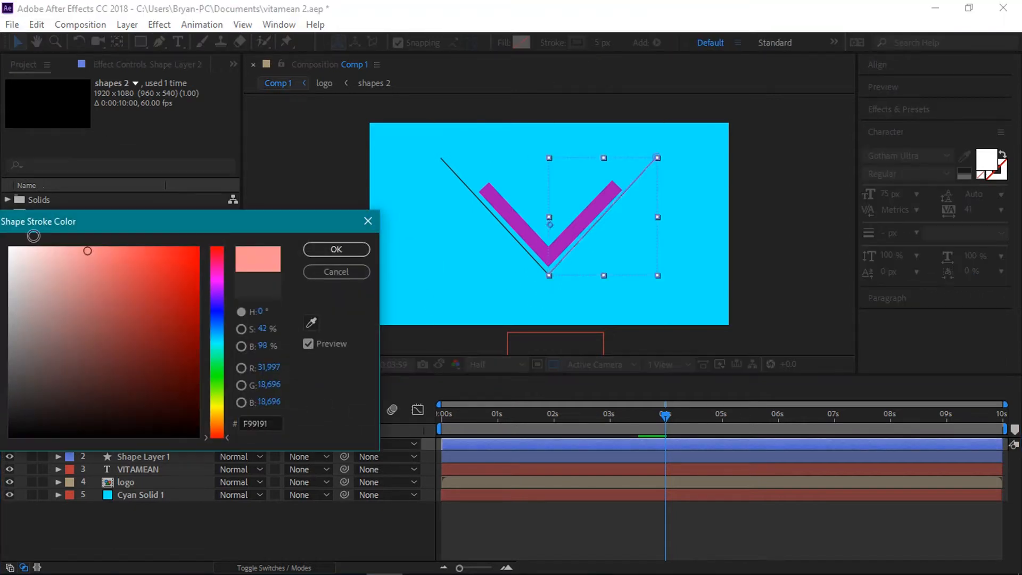
click(335, 251)
click(165, 457)
click(578, 42)
text(FFFFFF)
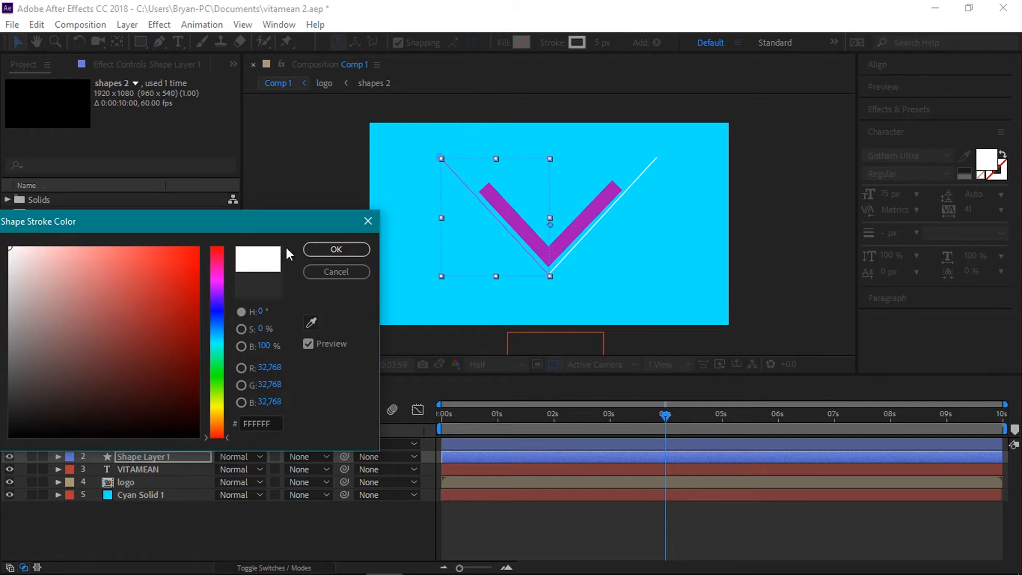
click(354, 248)
click(306, 519)
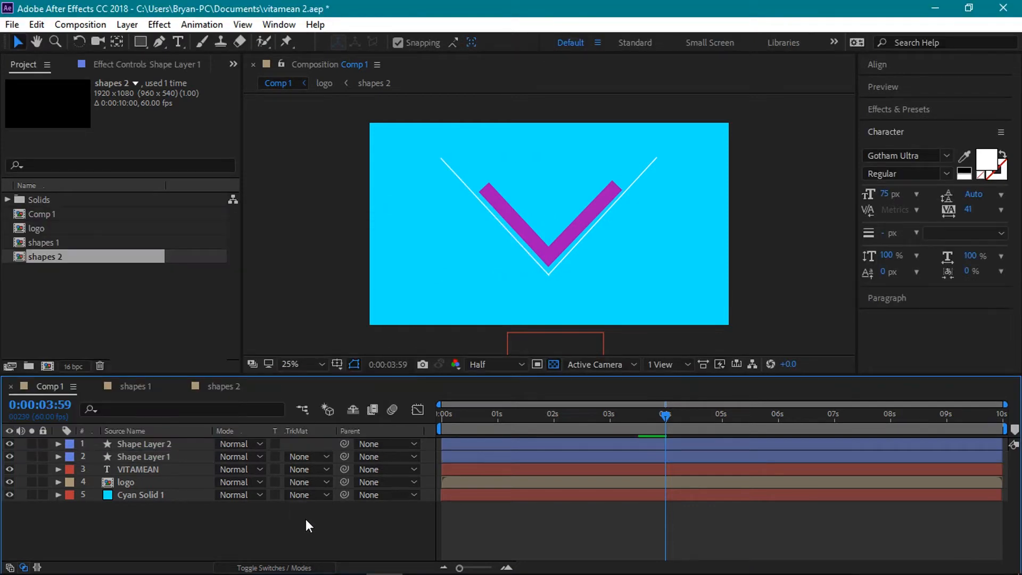
Add Trim Paths to both Shape Layer 2 and Shape Layer 1
click(58, 456)
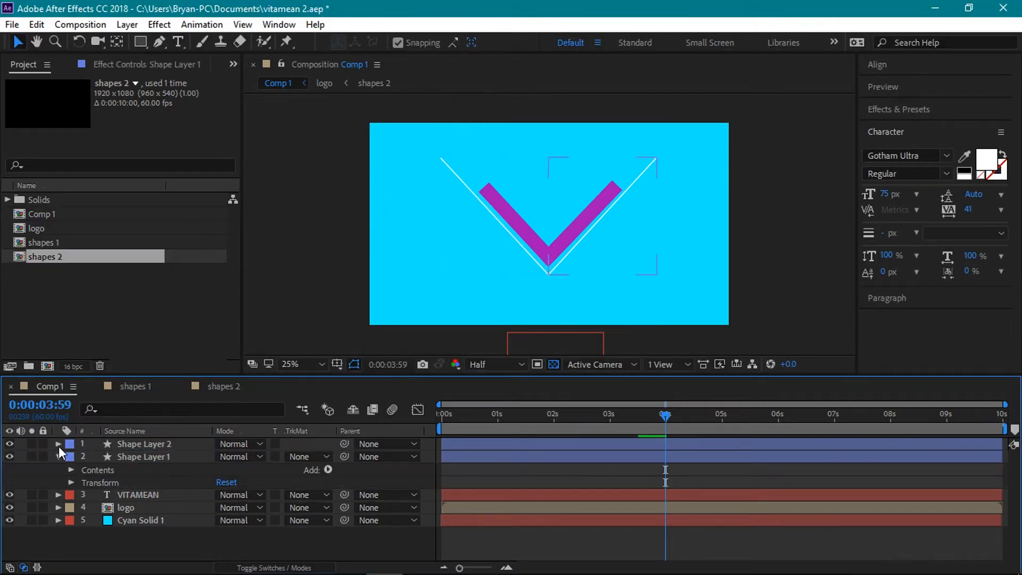
click(58, 444)
click(327, 457)
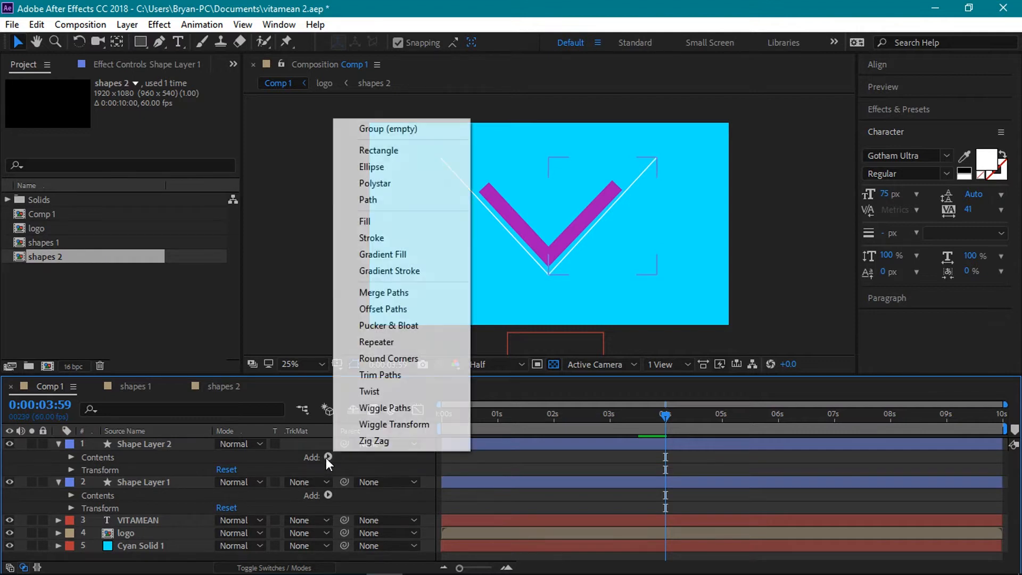
click(373, 374)
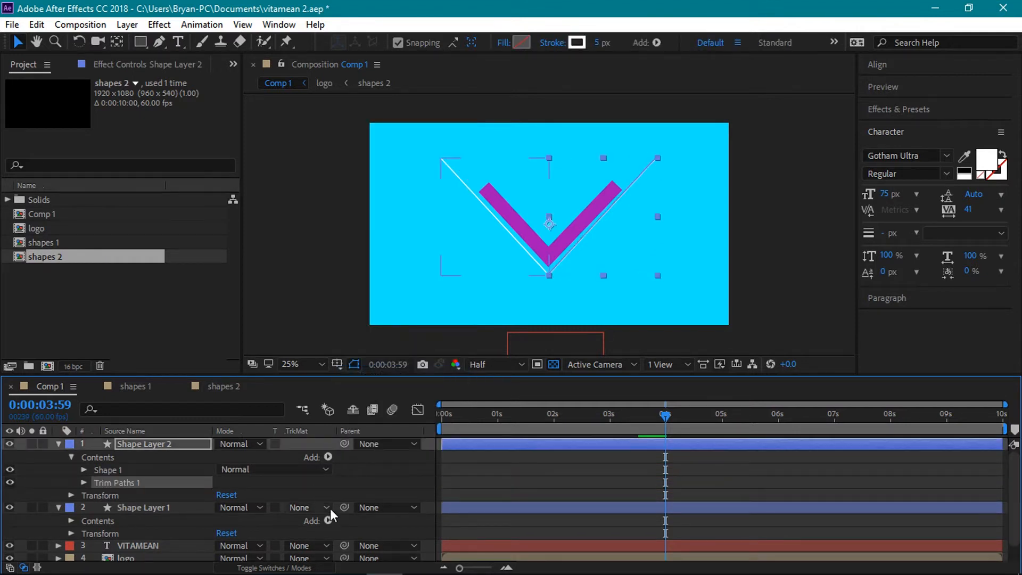
click(328, 520)
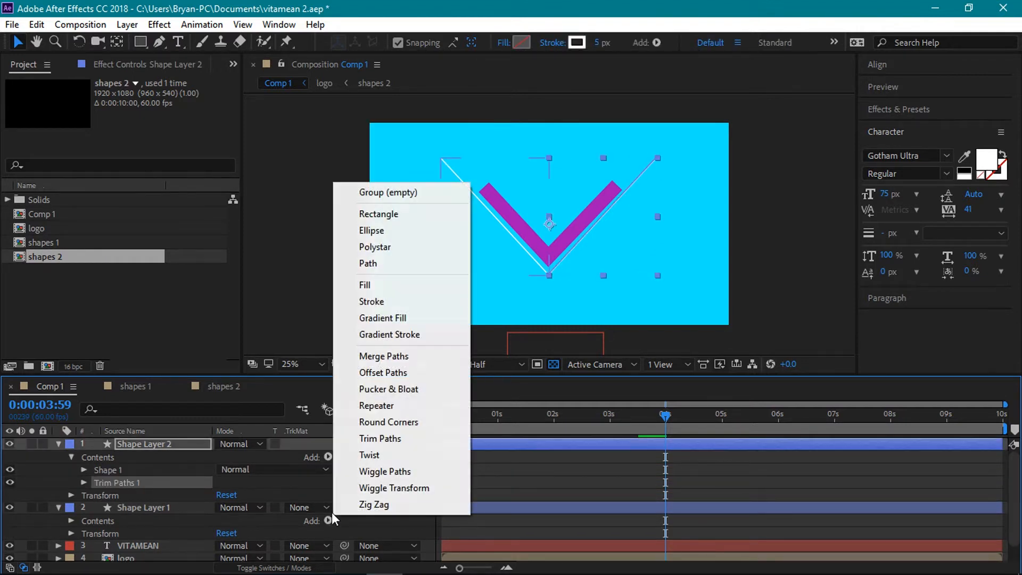
click(379, 439)
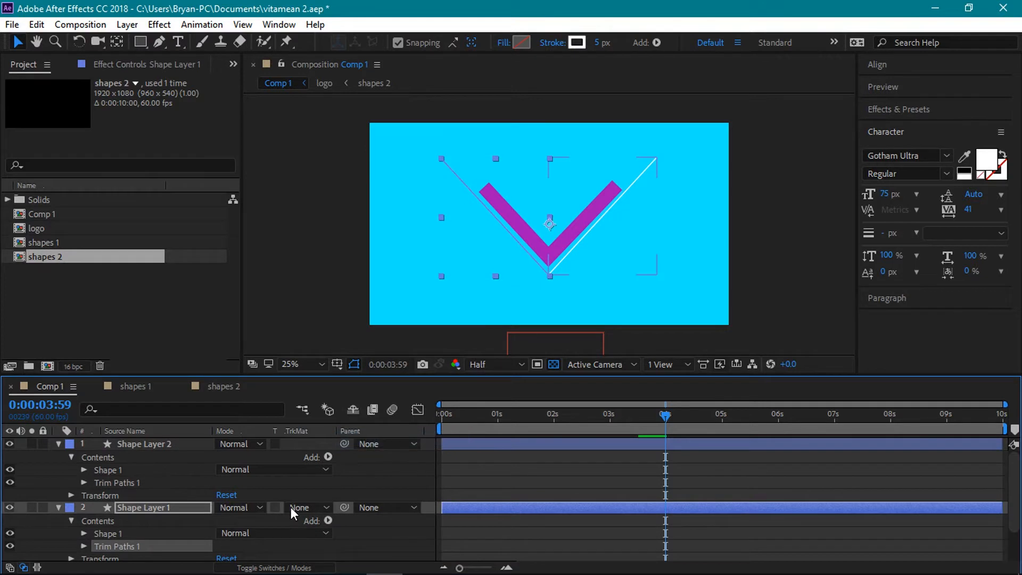
Expand both layers' Trim Paths settings and keyframe Shape Layer 1's Start at 0:00:03:59
click(83, 482)
drag(274, 375, 274, 271)
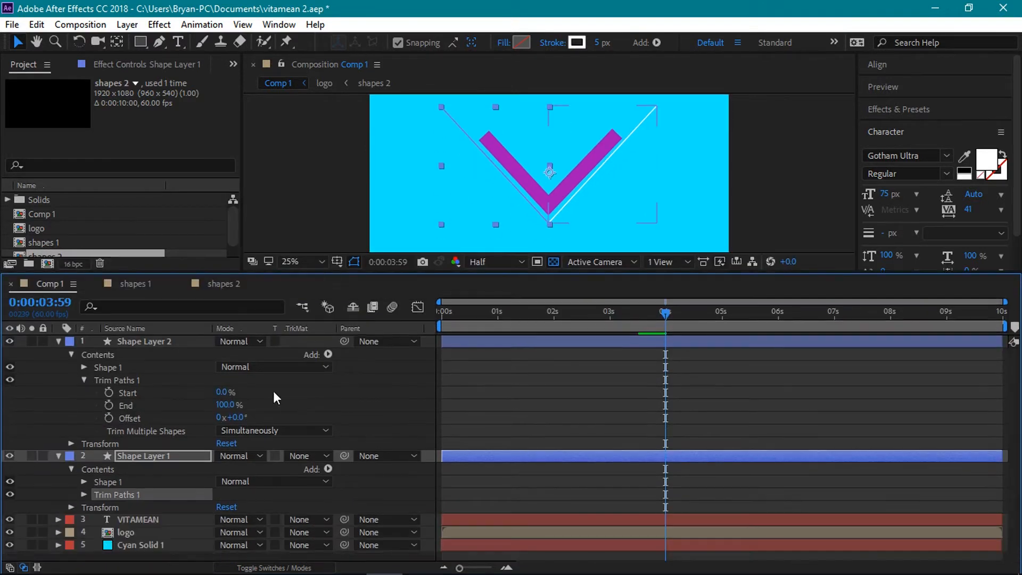
click(83, 494)
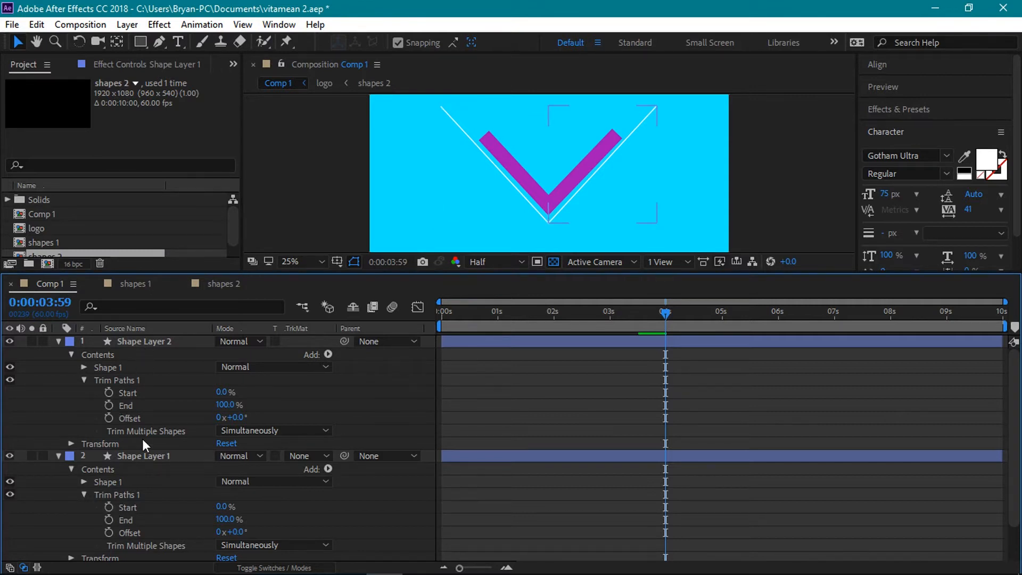
click(148, 456)
click(109, 507)
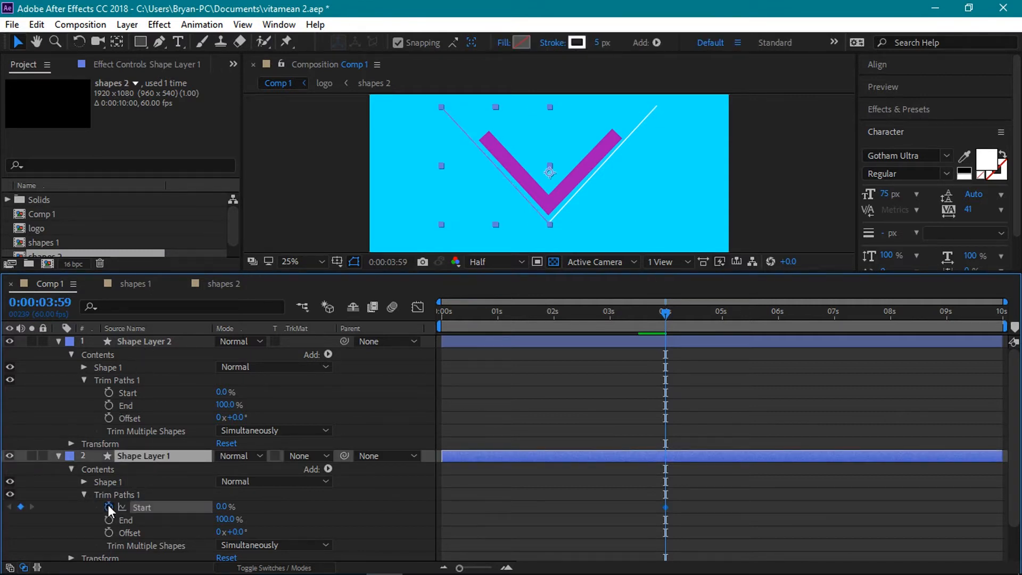
drag(221, 506, 334, 519)
click(334, 519)
drag(226, 506, 202, 493)
click(357, 263)
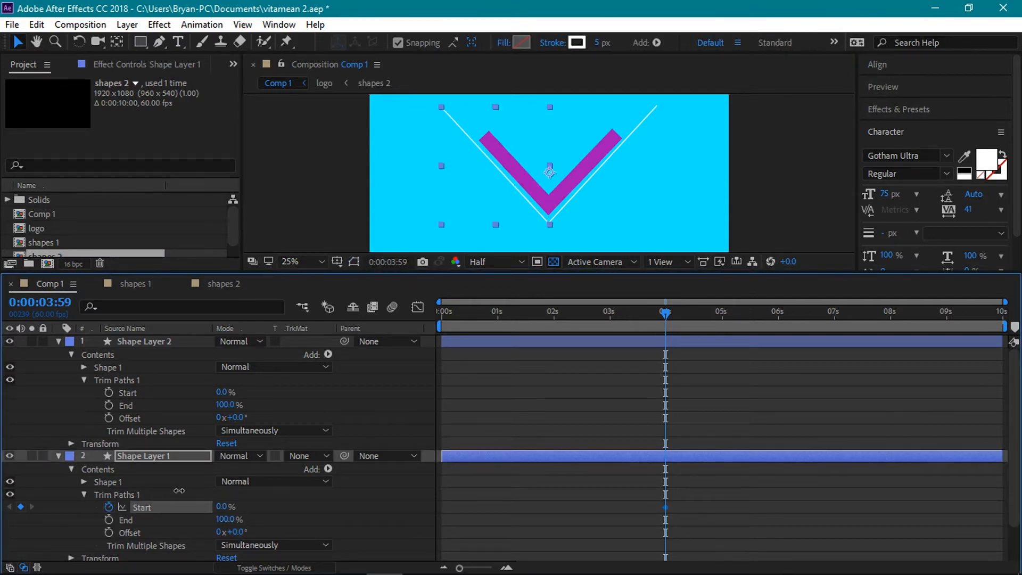
Keyframe Shape Layer 1's Trim Paths End at 100% and set its Start to 100% at 0:00:03:59
click(109, 520)
mouse_move(223, 520)
mouse_down()
mouse_move(170, 509)
mouse_move(253, 530)
mouse_up()
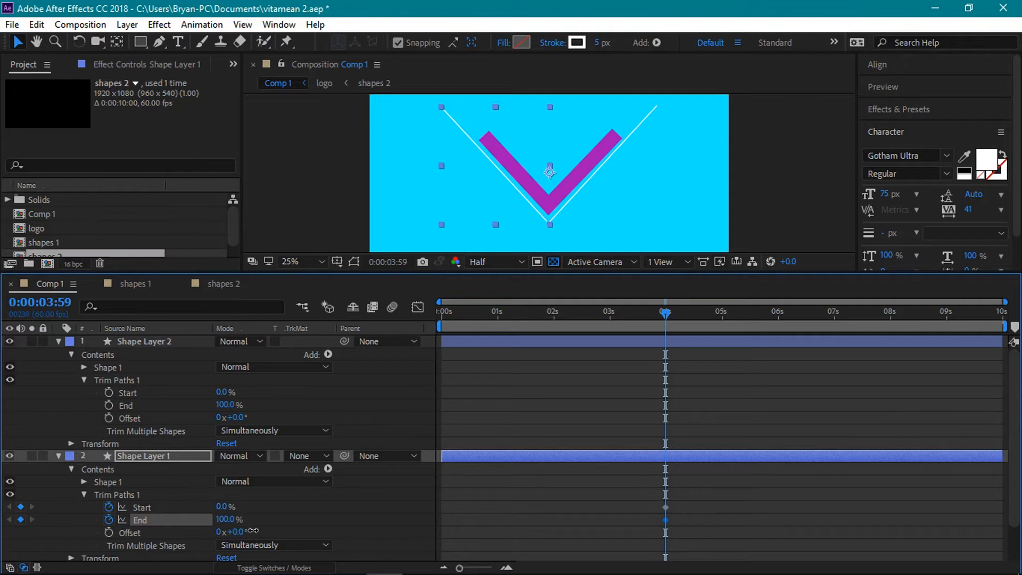
drag(223, 507, 336, 516)
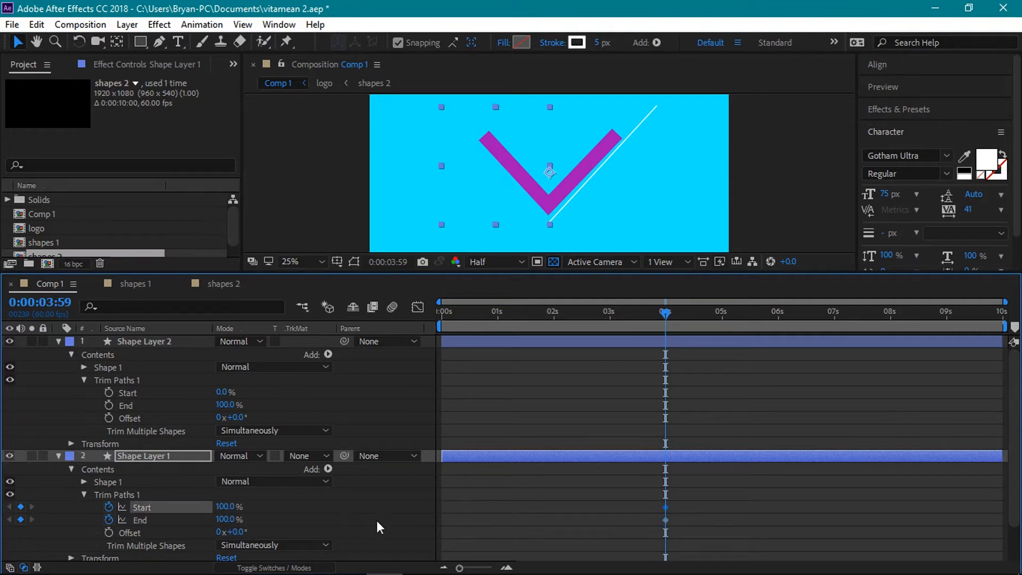
Set Shape Layer 1's Trim Paths Start to 0% at 0:00:04:30
drag(663, 312, 693, 340)
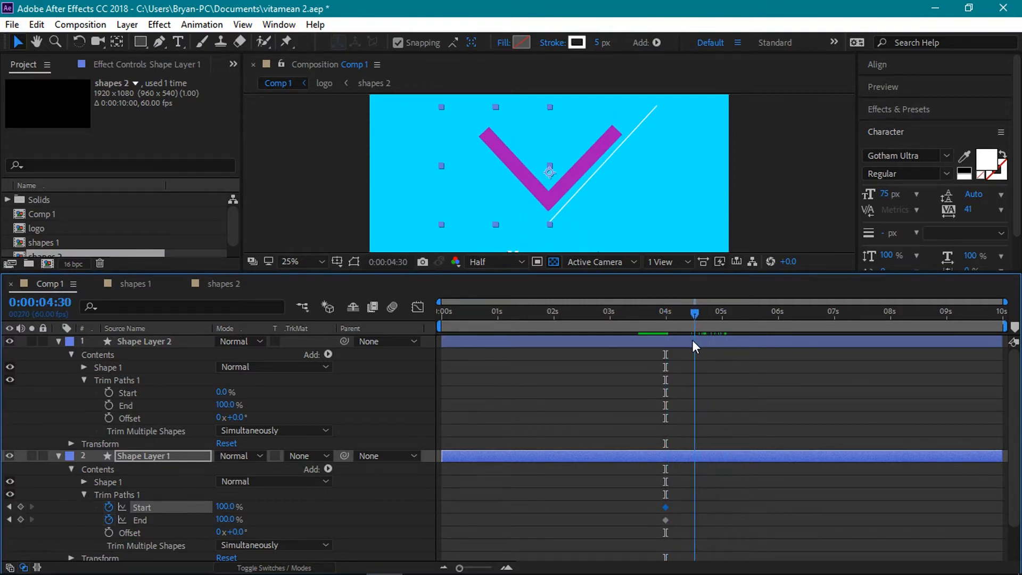
click(319, 512)
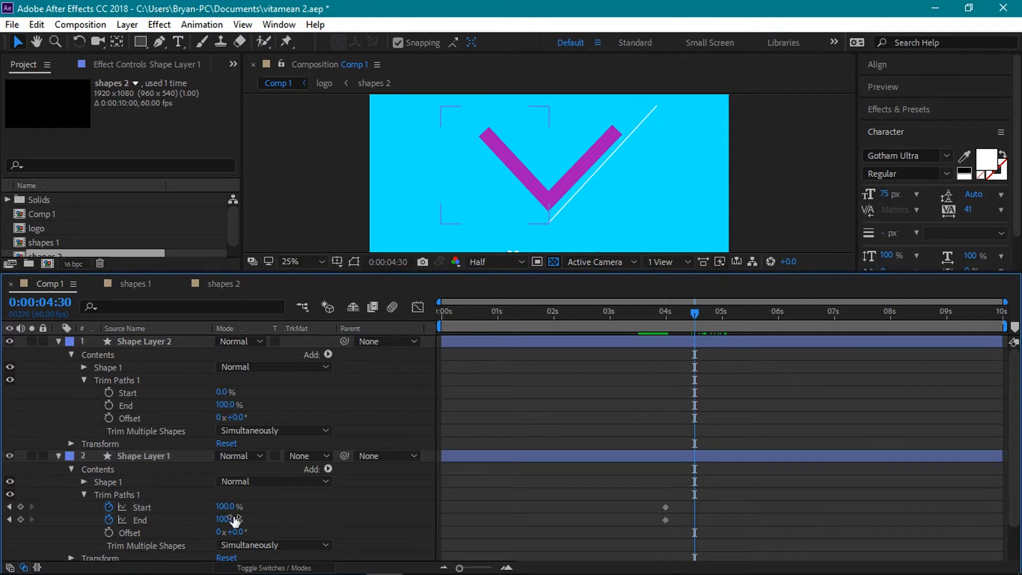
drag(225, 507, 149, 519)
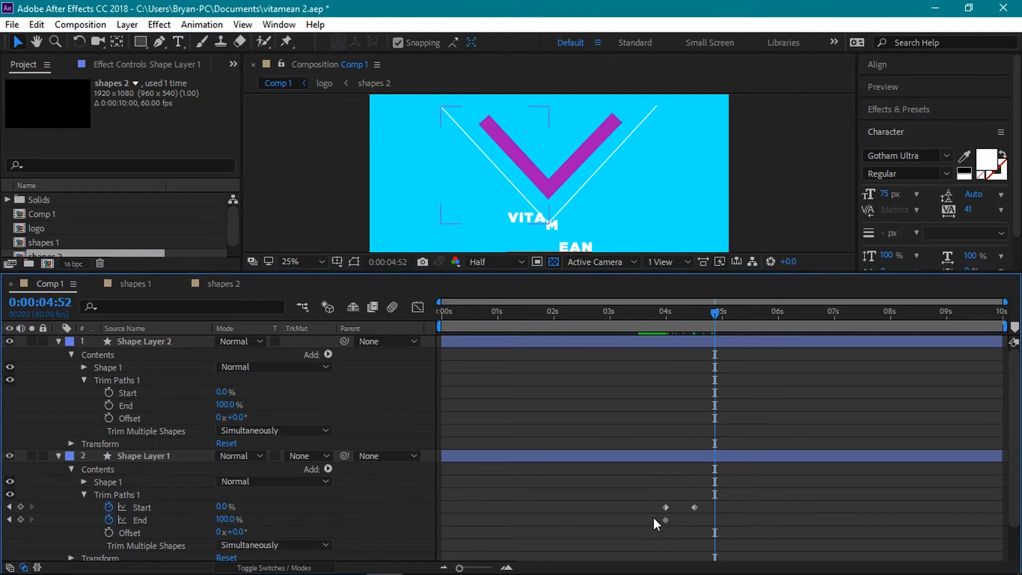
Move Shape Layer 1's Trim Paths End keyframe to 0:00:04:30 and set End to 0% at 0:00:04:59
drag(667, 521, 678, 524)
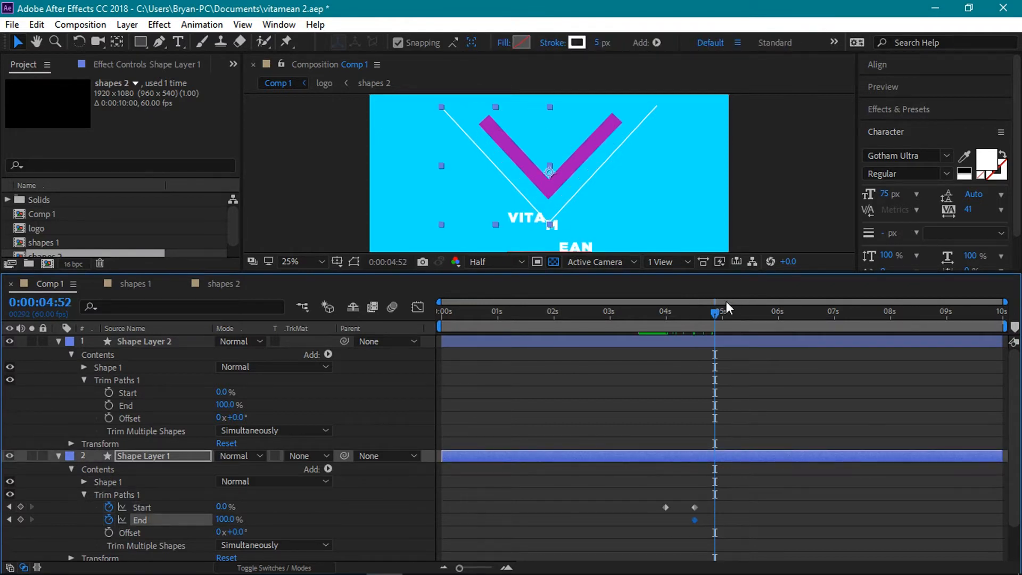
drag(717, 306, 721, 311)
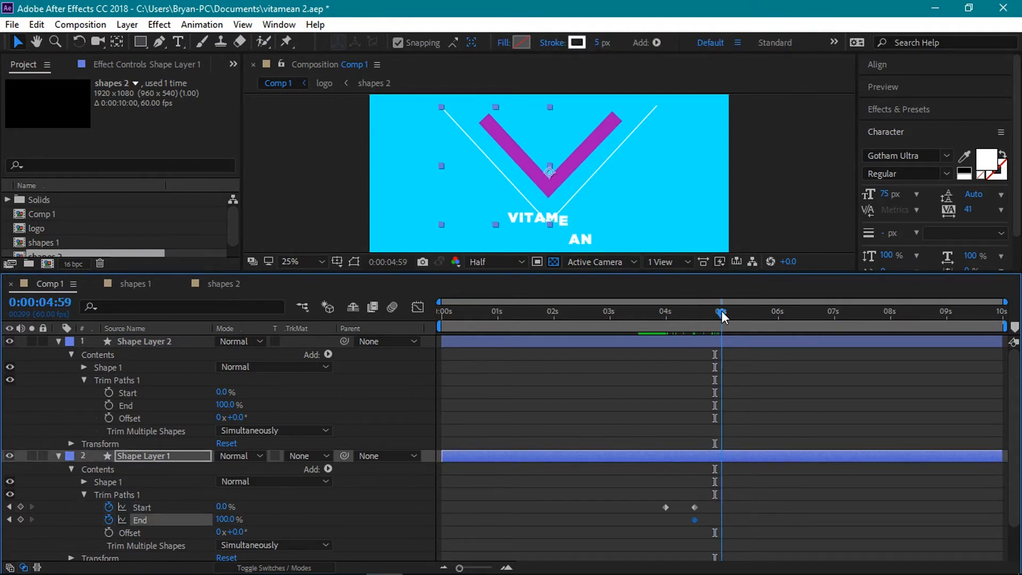
drag(228, 519, 139, 519)
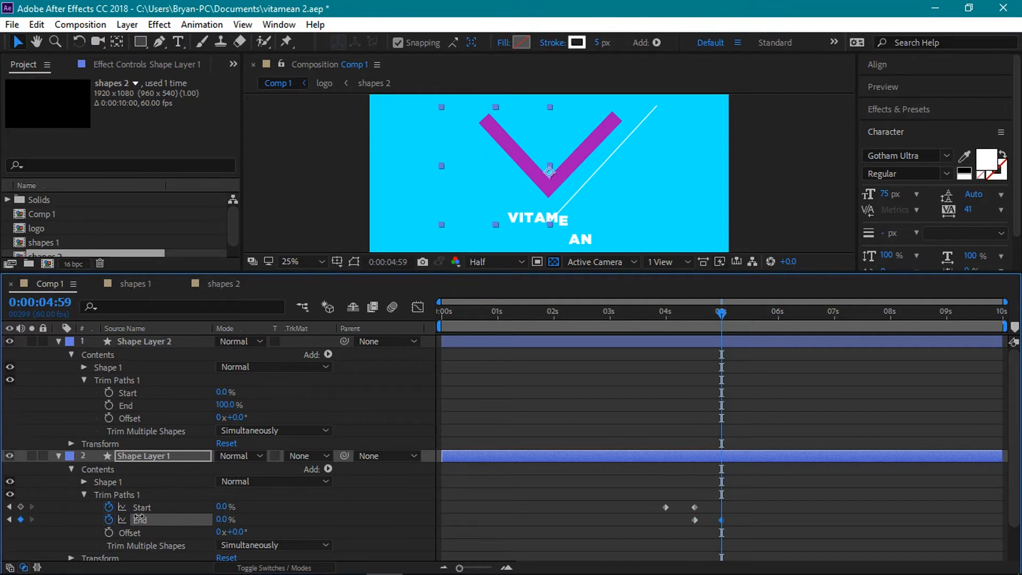
drag(724, 314, 725, 341)
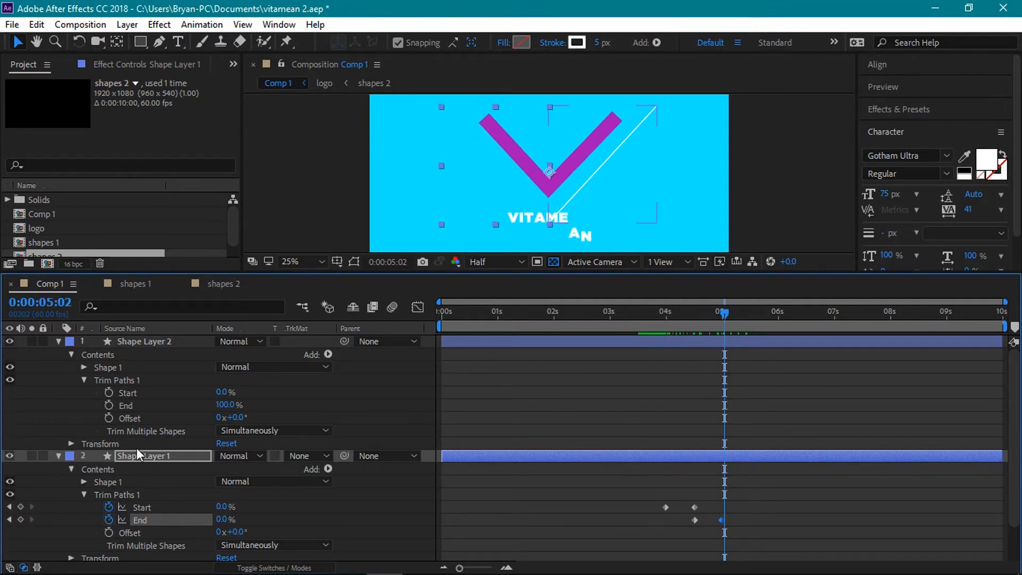
Animate Shape Layer 2's Trim Paths Start from 100% at 0:00:03:59 to 0% at 0:00:04:30
click(142, 342)
drag(699, 309, 663, 318)
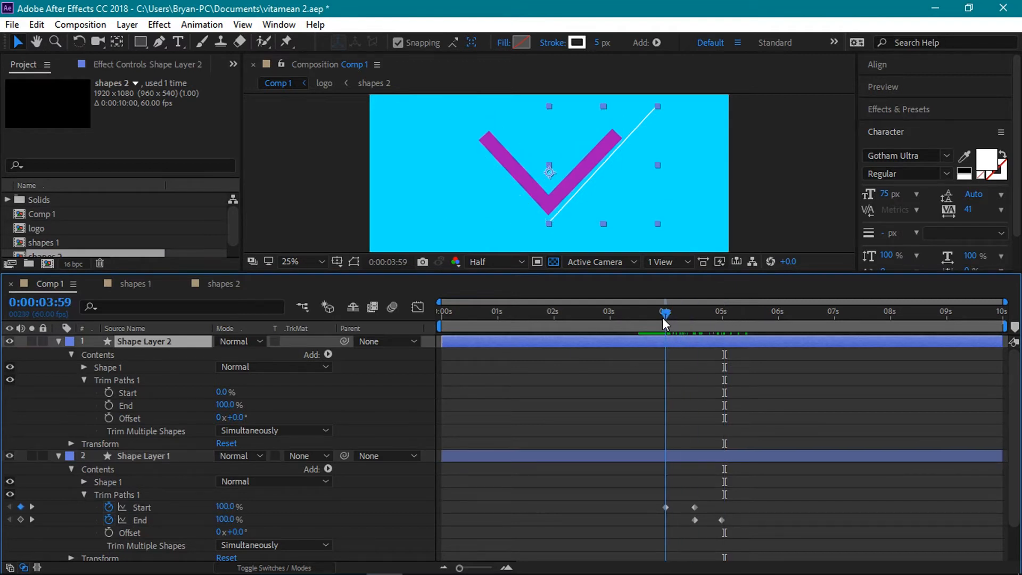
click(109, 393)
drag(225, 393, 298, 392)
drag(707, 316, 695, 315)
drag(225, 392, 154, 394)
Animate Shape Layer 2's Trim Paths End from 100% at 0:00:04:30 to 0% at 0:00:04:59, and collapse both shape layers
click(109, 405)
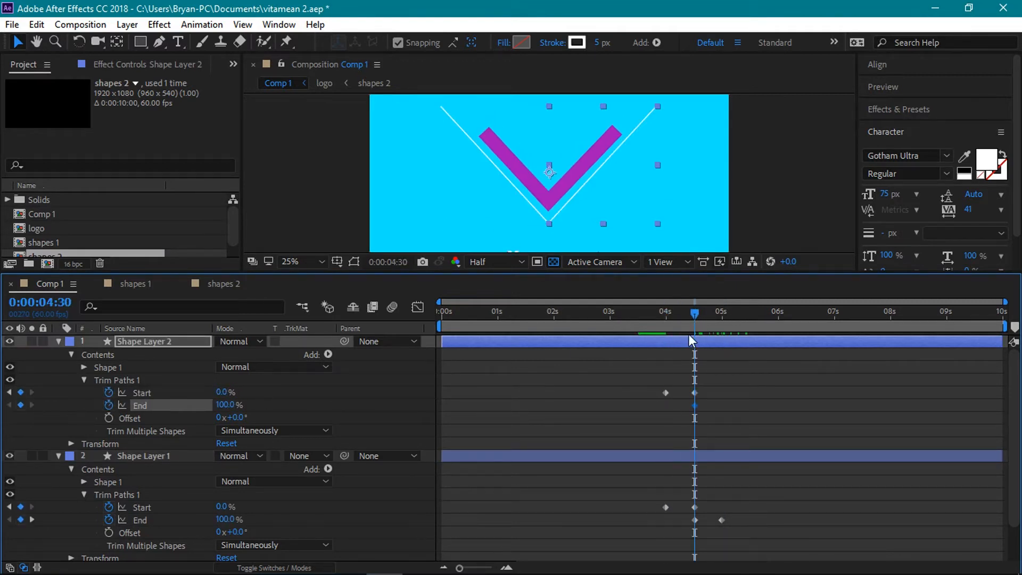
drag(695, 315, 722, 315)
drag(224, 406, 74, 398)
click(58, 342)
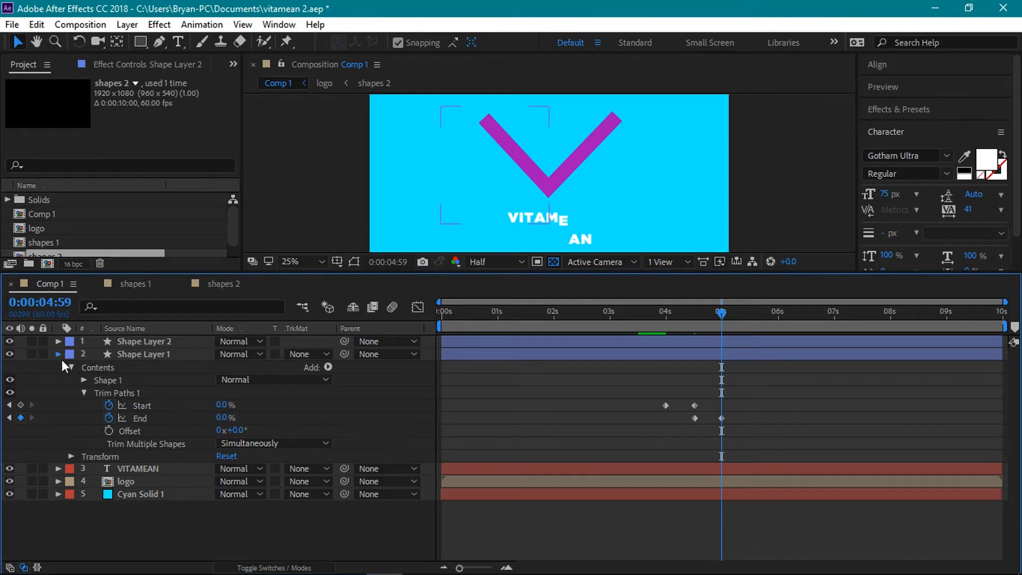
click(59, 354)
Duplicate Shape Layer 1 and offset the copy to position 967, 568 as a parallel second line
click(152, 355)
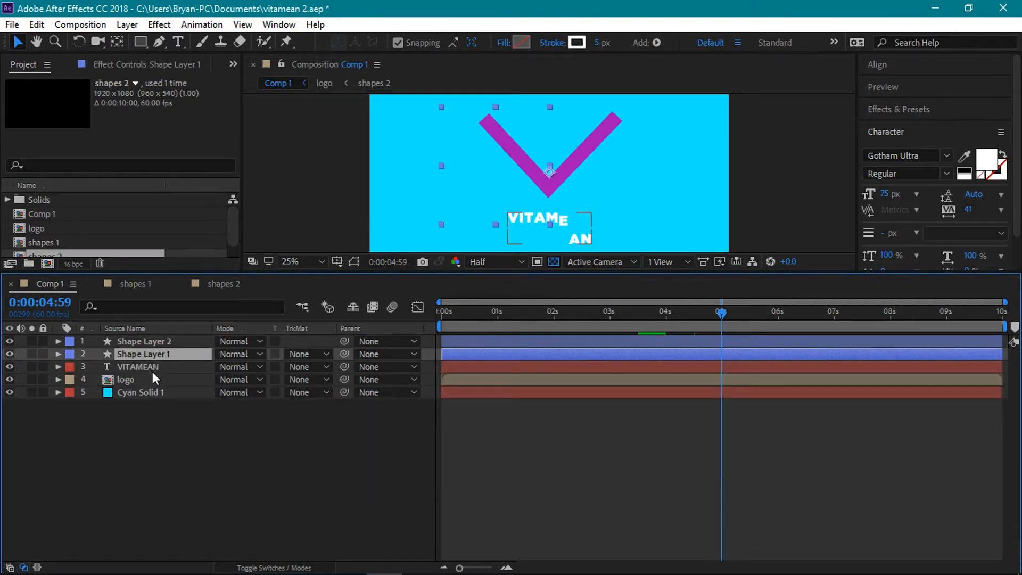
key(ctrl+d)
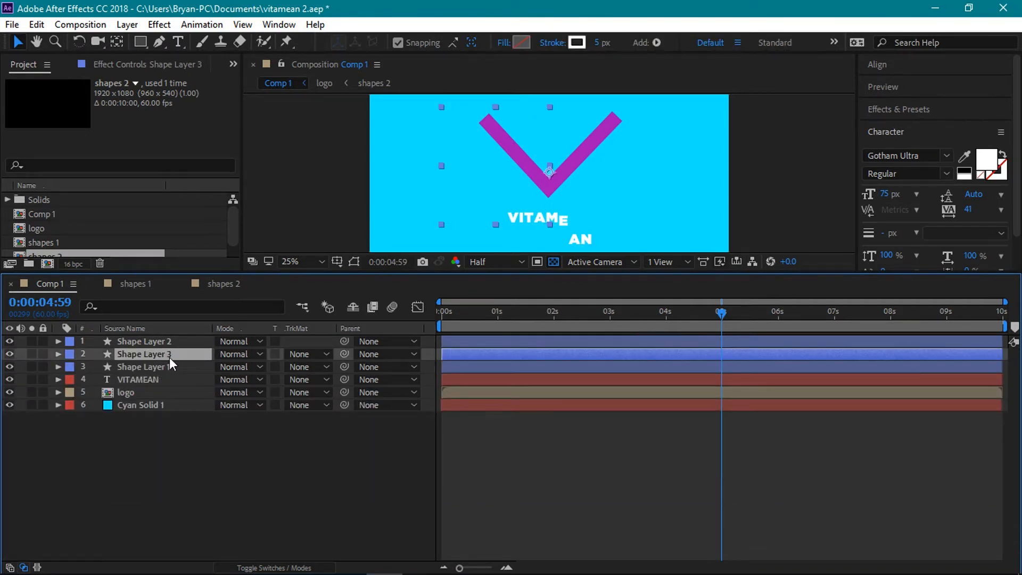
key(p)
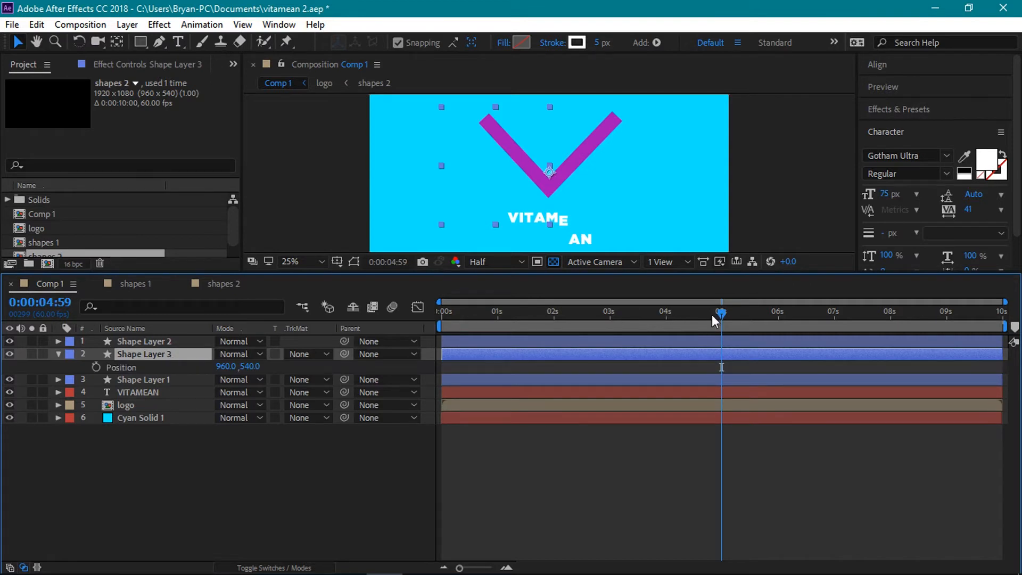
drag(724, 312, 699, 315)
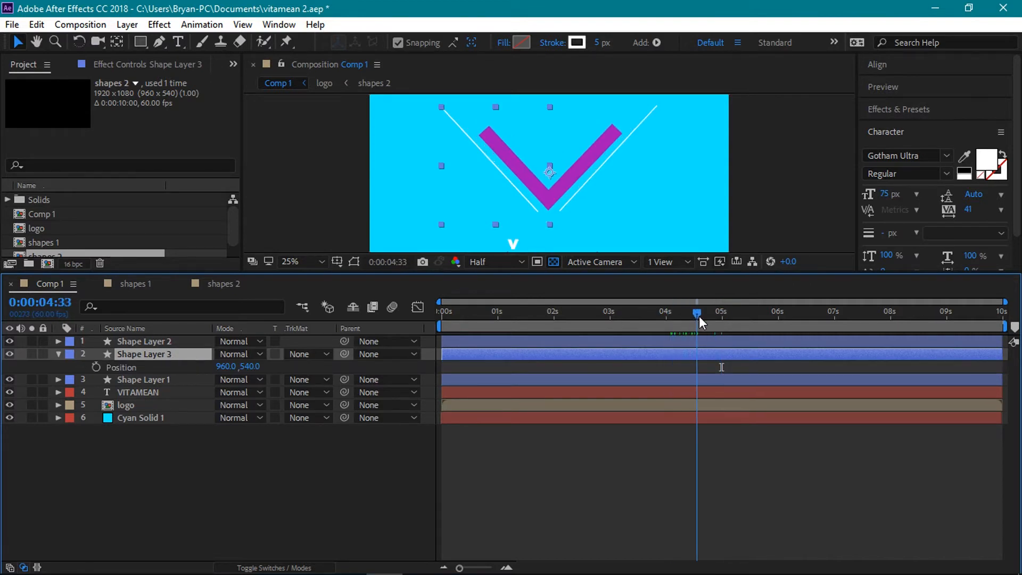
mouse_move(252, 367)
mouse_down()
mouse_move(270, 371)
mouse_move(234, 367)
mouse_up()
drag(248, 367, 246, 367)
Duplicate Shape Layer 2, shift the copy slightly down as a parallel second line, and collapse the layer properties
click(144, 354)
click(146, 341)
key(ctrl+d)
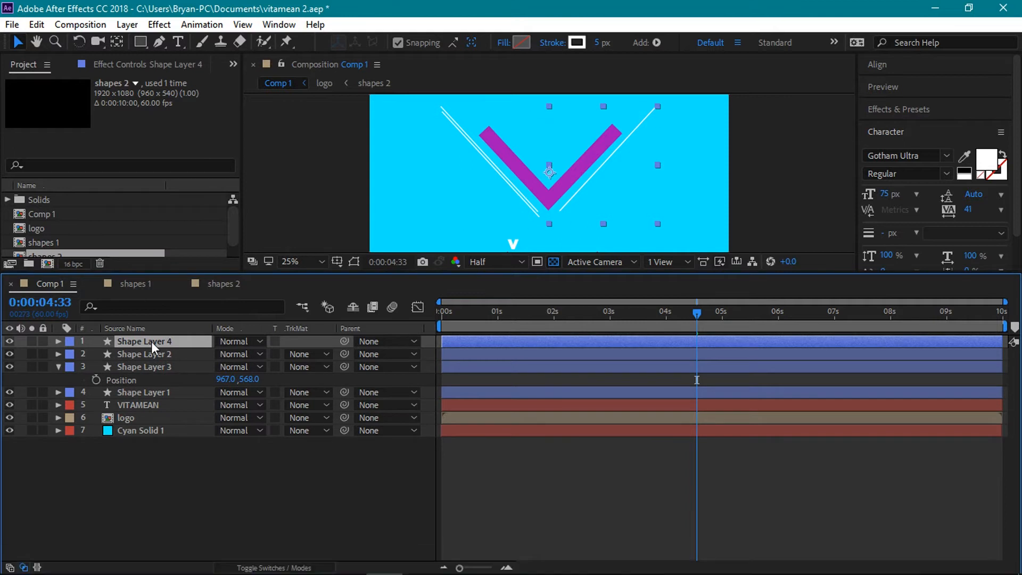
key(p)
drag(249, 354, 253, 361)
click(75, 391)
click(59, 342)
click(59, 367)
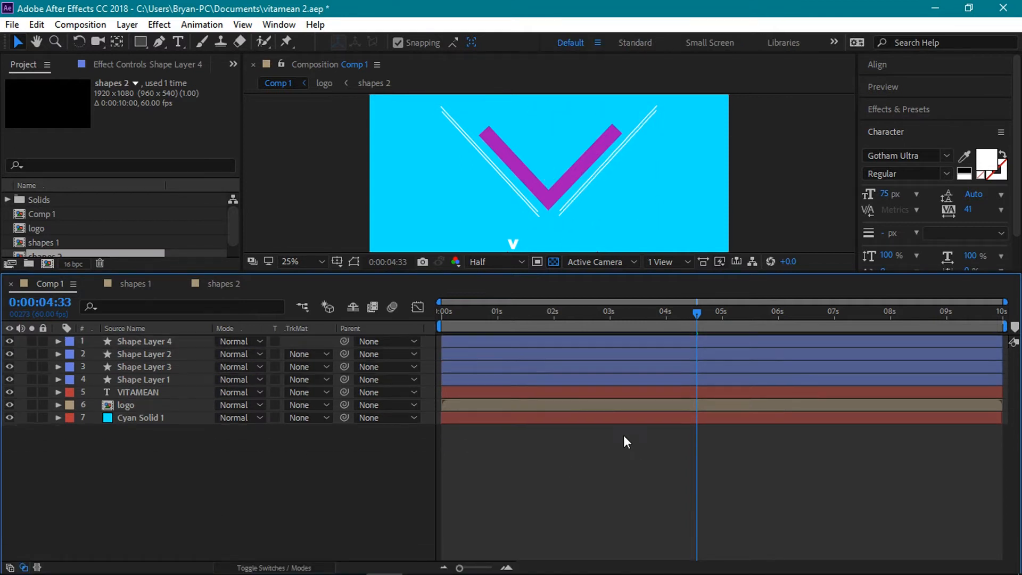
Reveal the keyframes of all four shape layers and apply Easy Ease to them
click(145, 382)
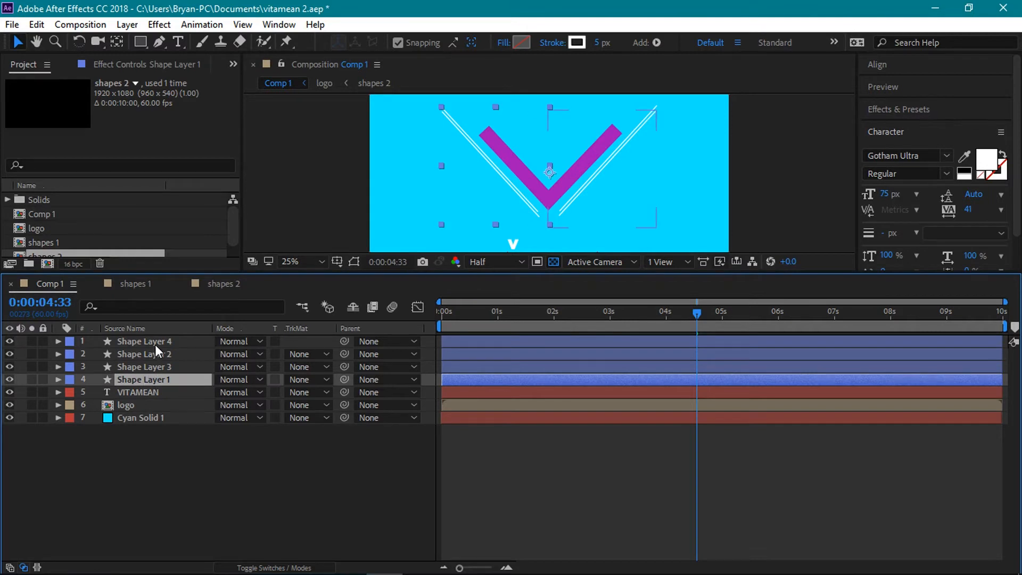
shift+click(135, 341)
key(u)
drag(786, 348, 632, 486)
right_click(722, 482)
mouse_move(744, 470)
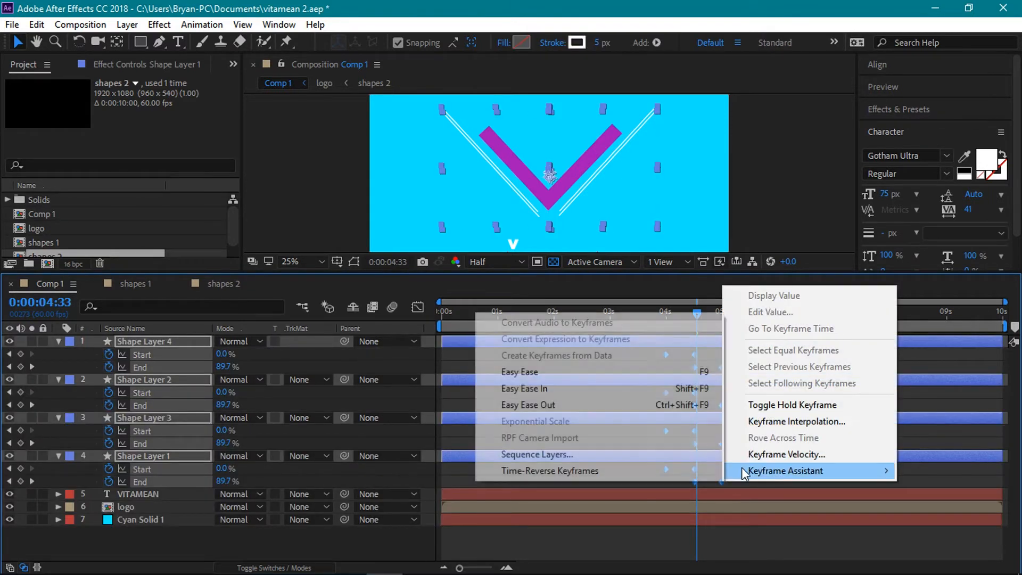
click(623, 373)
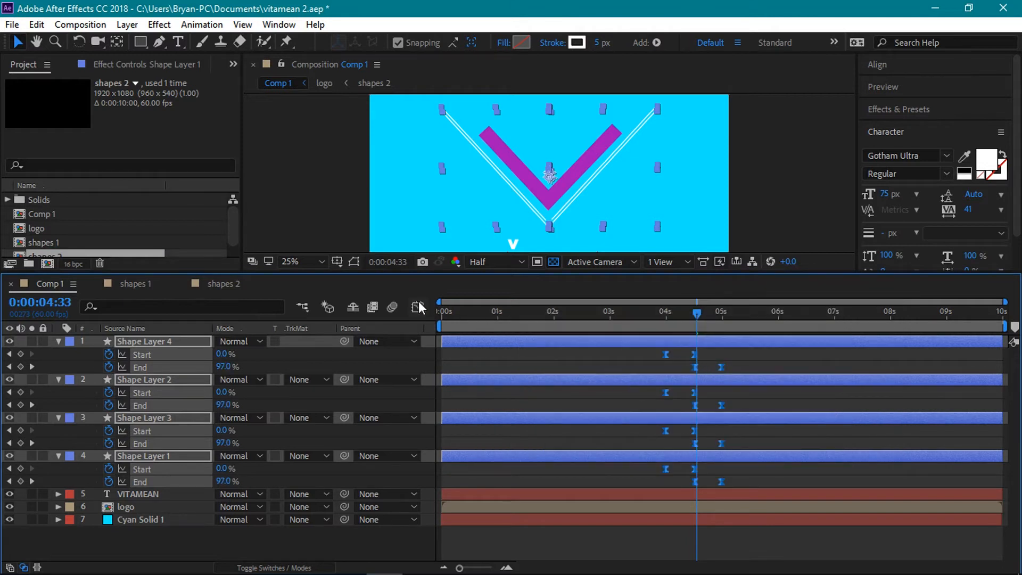
Sharpen the speed curves of all four shape layers' keyframes in the Graph Editor, then collapse the layers and close the graph
click(418, 307)
drag(768, 392, 625, 336)
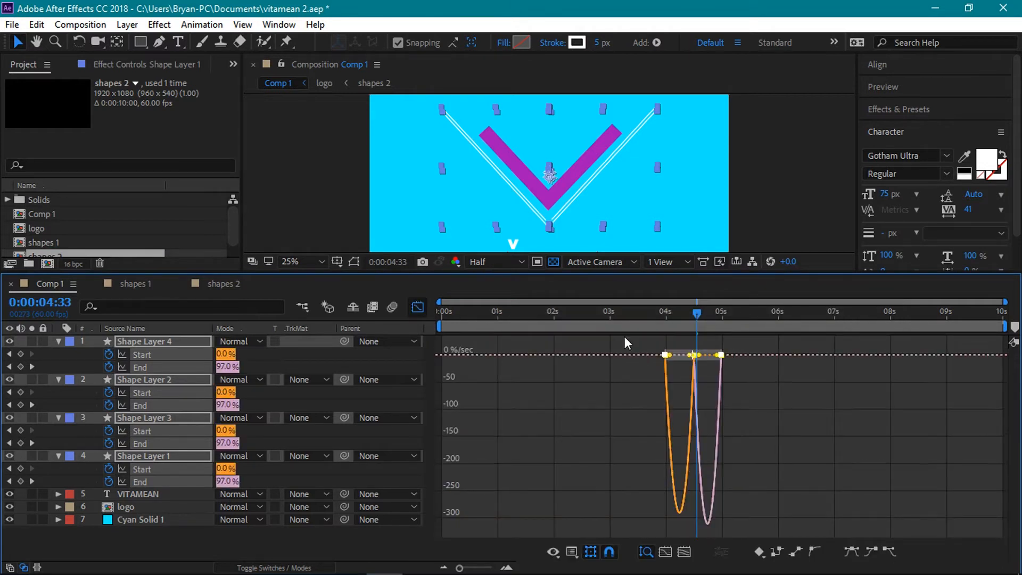
drag(713, 355, 688, 376)
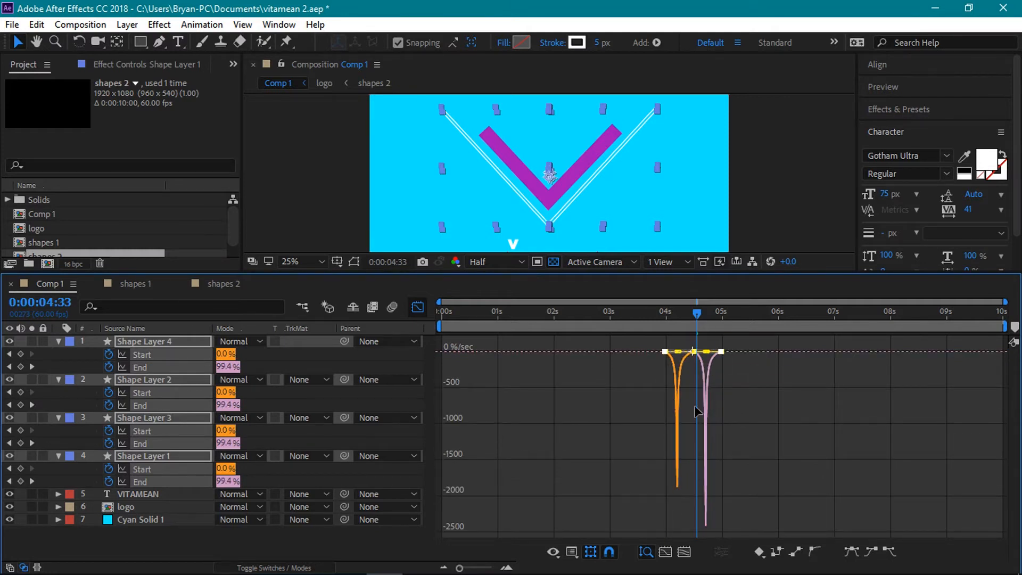
click(59, 341)
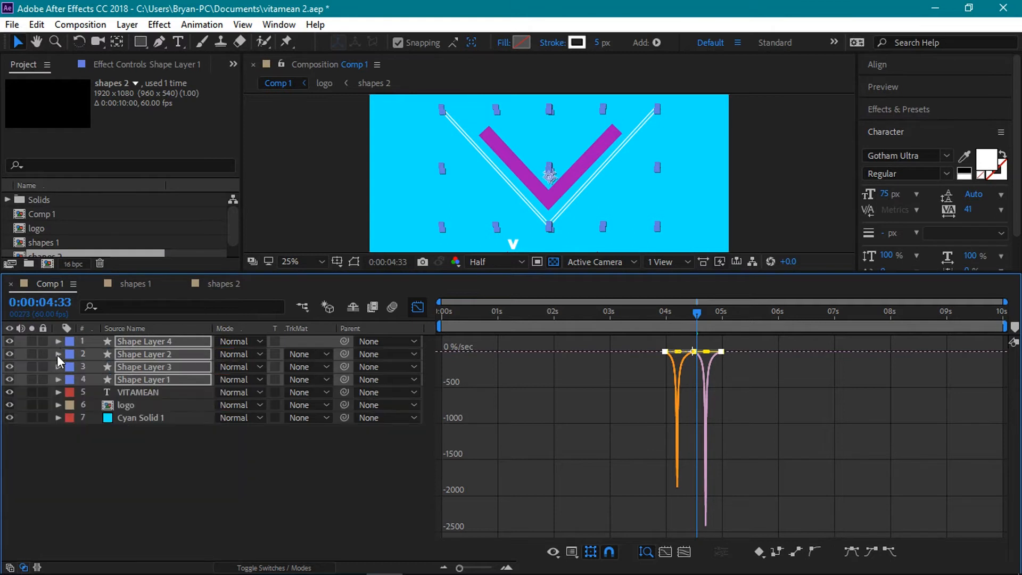
click(132, 475)
click(418, 308)
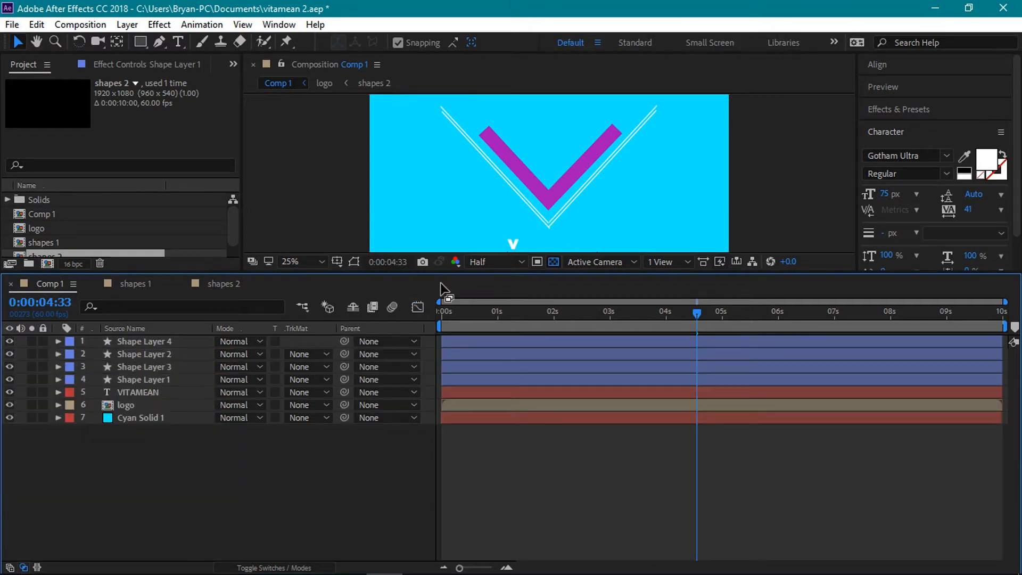
Keyframe the logo layer's Scale and Rotation at 0:00:07:03
drag(452, 271, 459, 343)
drag(698, 381, 733, 417)
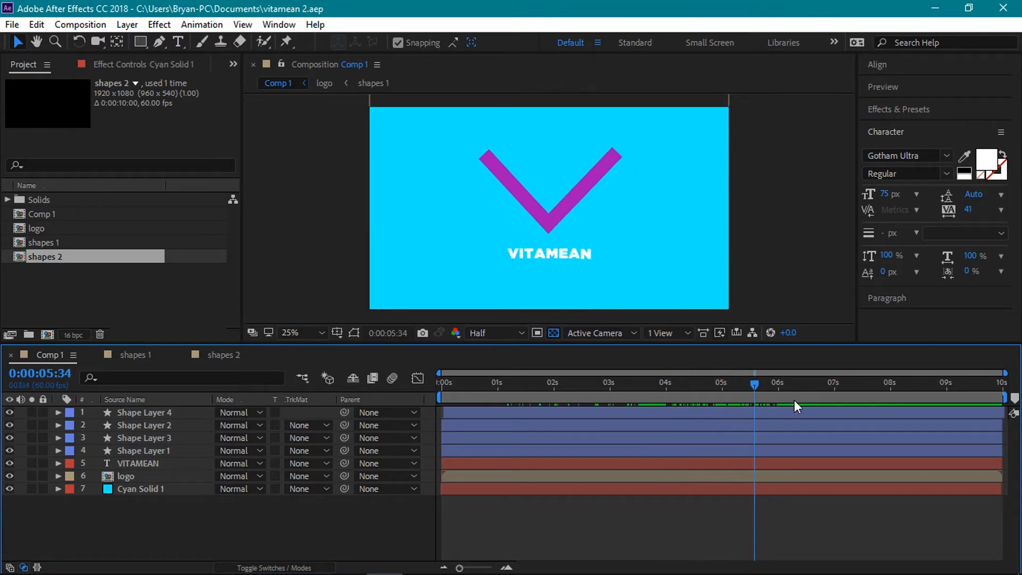
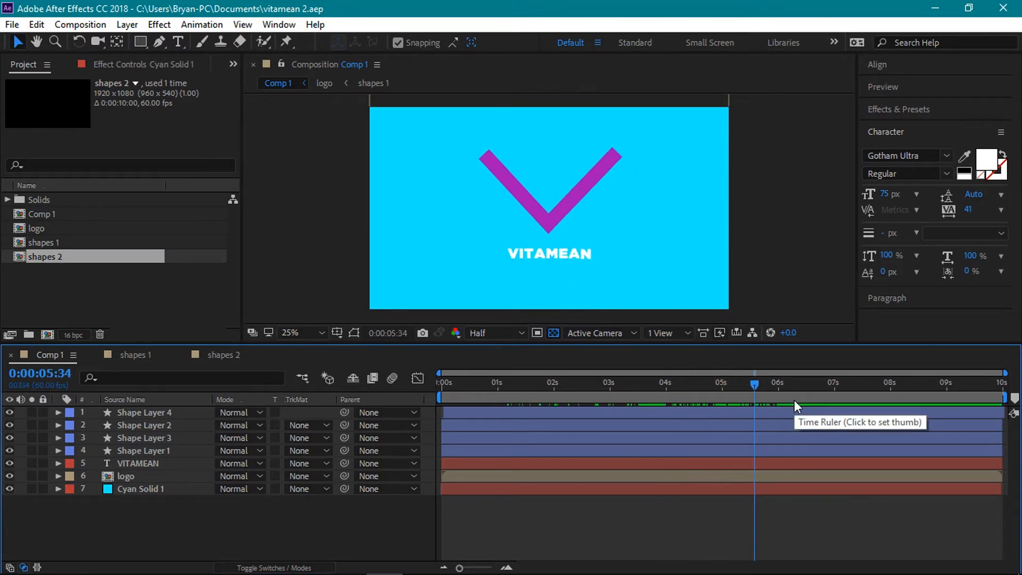
drag(756, 385, 838, 401)
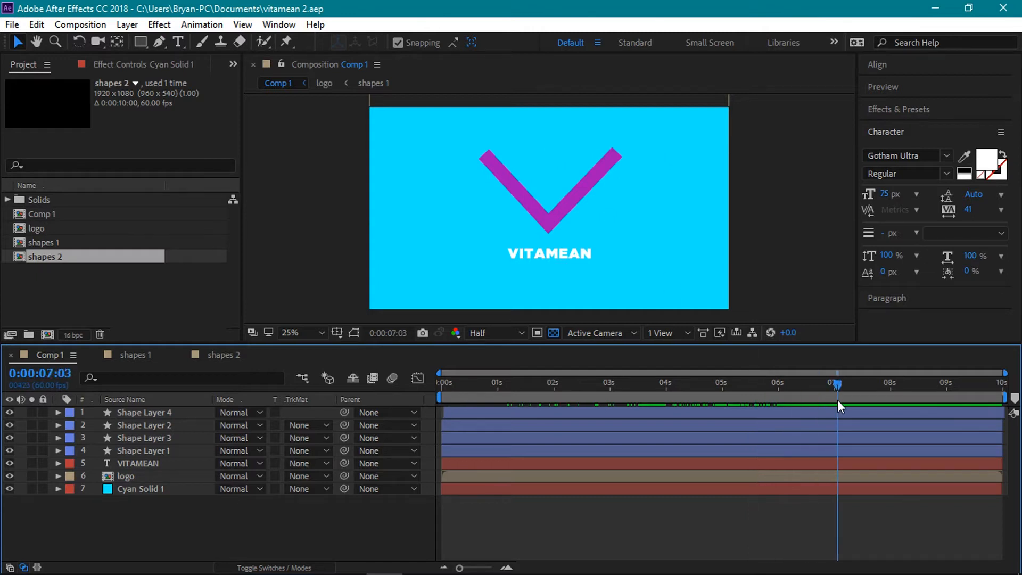
click(167, 478)
key(s)
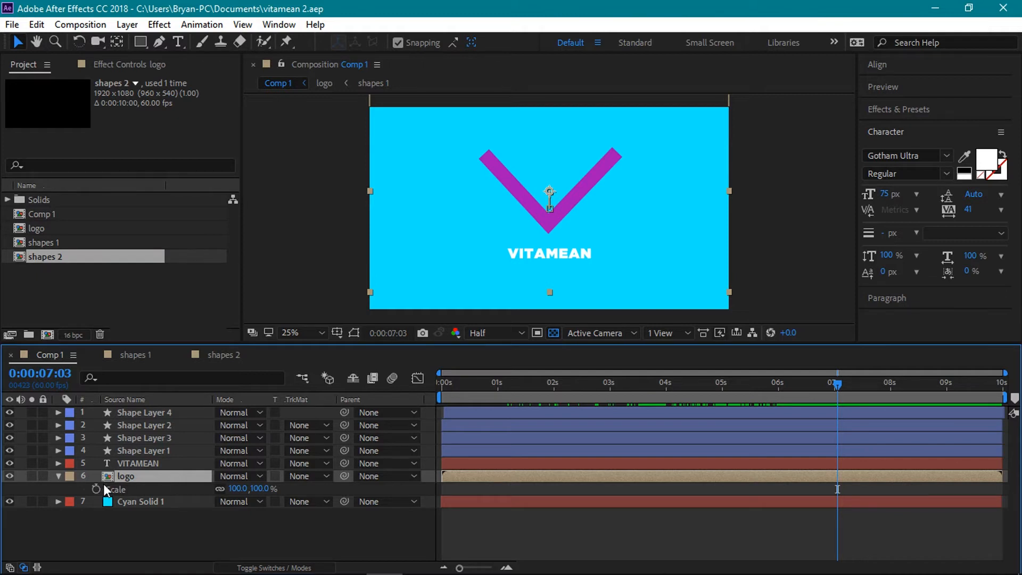
key(shift+r)
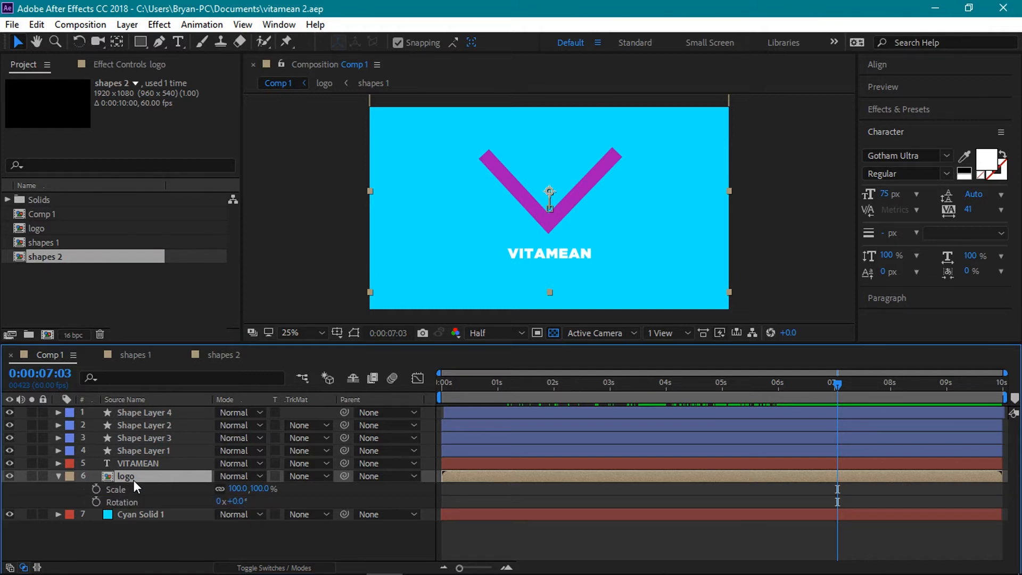
click(99, 487)
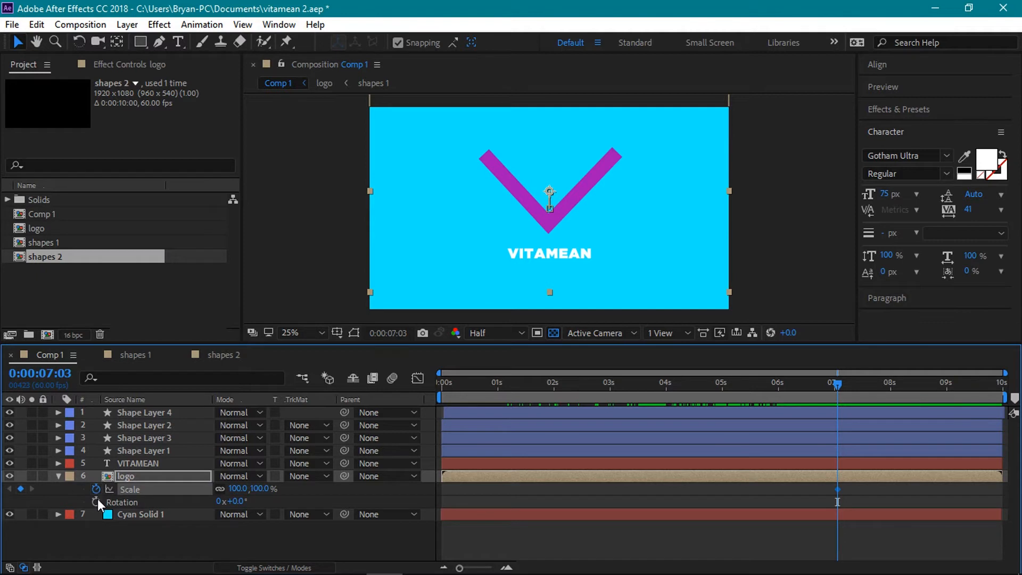
click(97, 500)
Set the logo layer's Scale to 60% and Rotation to 90° at 0:00:08:01
mouse_move(839, 386)
mouse_down()
mouse_move(896, 404)
mouse_move(893, 385)
mouse_up()
click(890, 409)
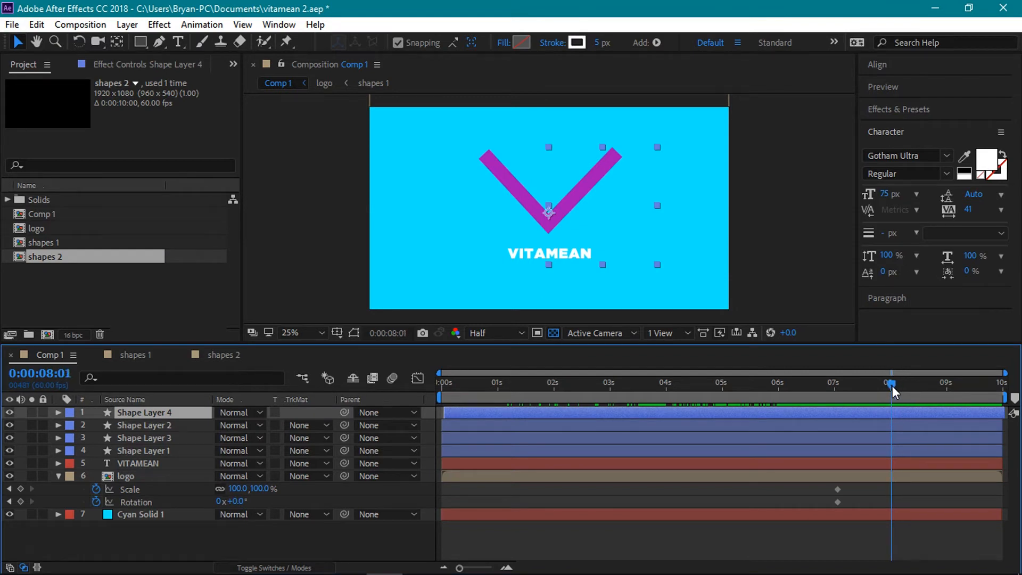
click(283, 494)
click(262, 488)
key(Return)
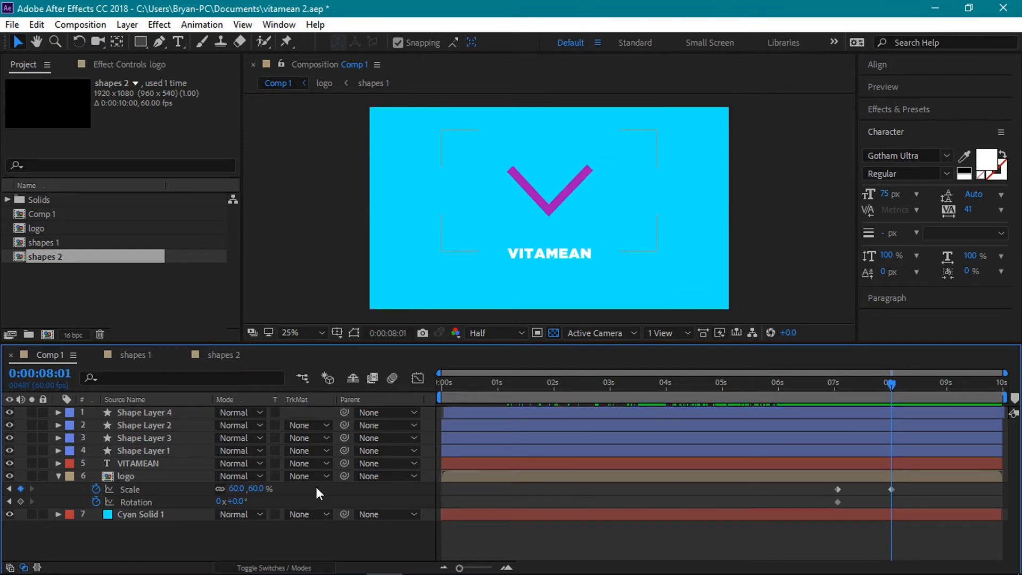
click(235, 501)
key(Return)
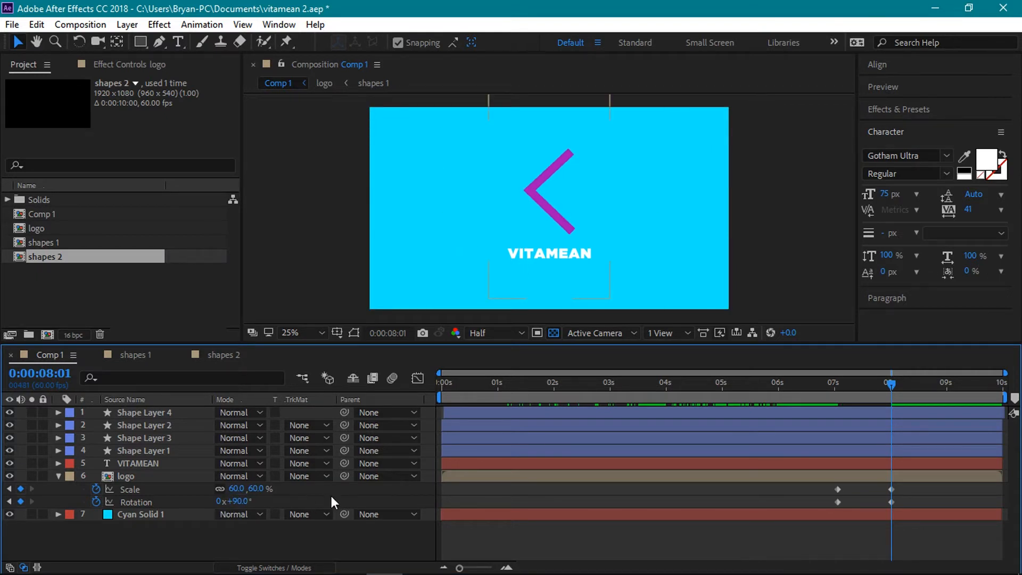
Apply Easy Ease to the logo layer's Scale and Rotation keyframes
drag(915, 489, 839, 505)
right_click(838, 503)
mouse_move(848, 494)
click(641, 391)
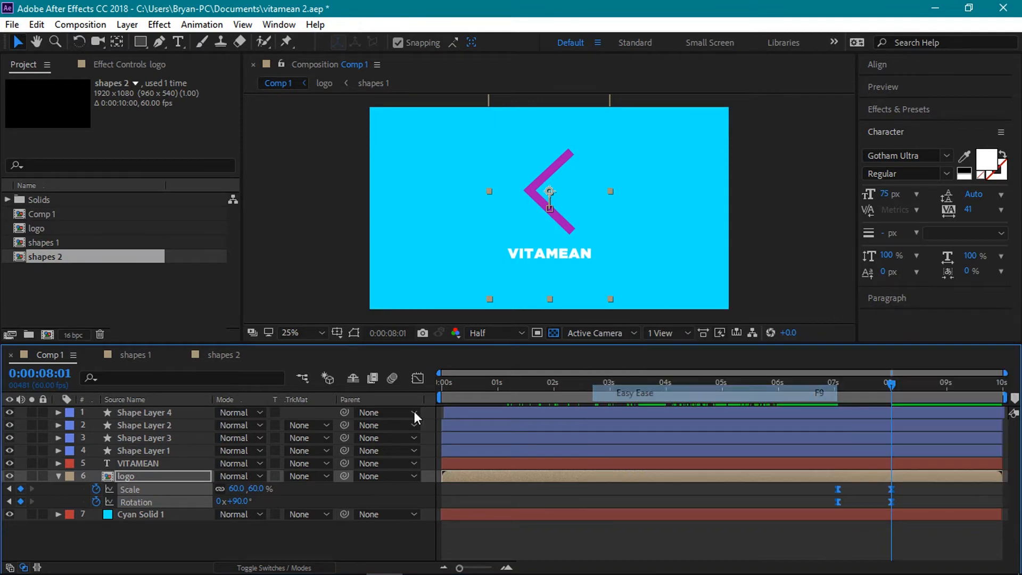
Reshape the speed curves of the logo's Scale and Rotation keyframes in the Graph Editor so the speed peaks near the end
click(416, 379)
drag(806, 471, 918, 516)
mouse_move(846, 494)
mouse_down()
mouse_move(871, 498)
mouse_move(861, 498)
mouse_up()
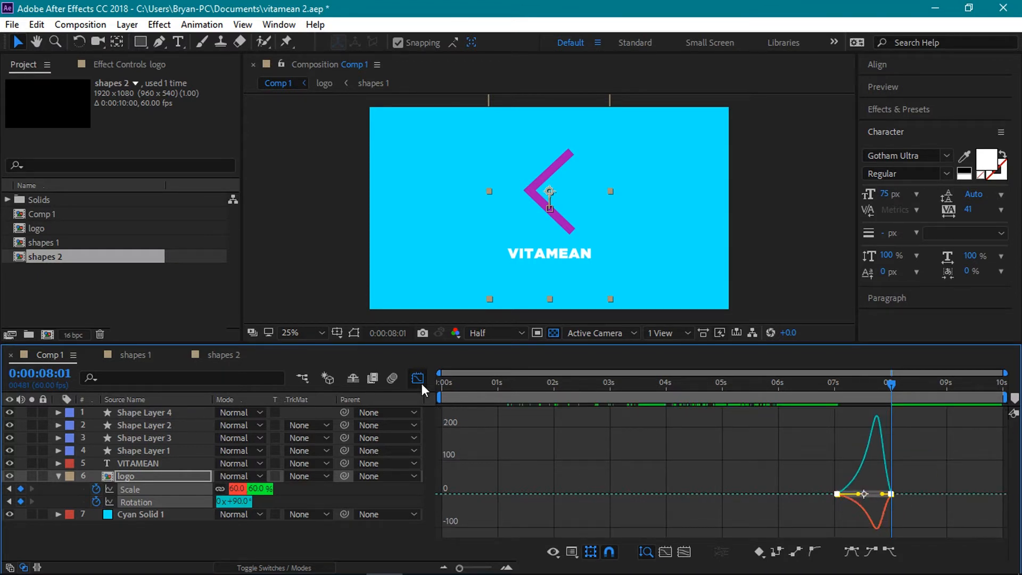
In the value graph, bend the logo's Scale curve above and Rotation curve below their starting values, then collapse the layer and close the graph
right_click(606, 455)
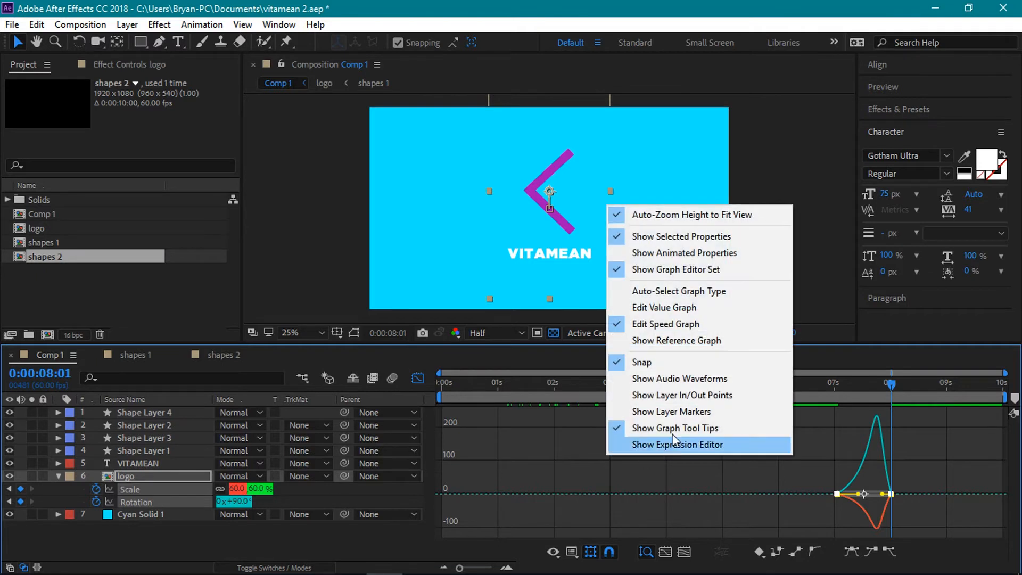
click(679, 308)
click(924, 487)
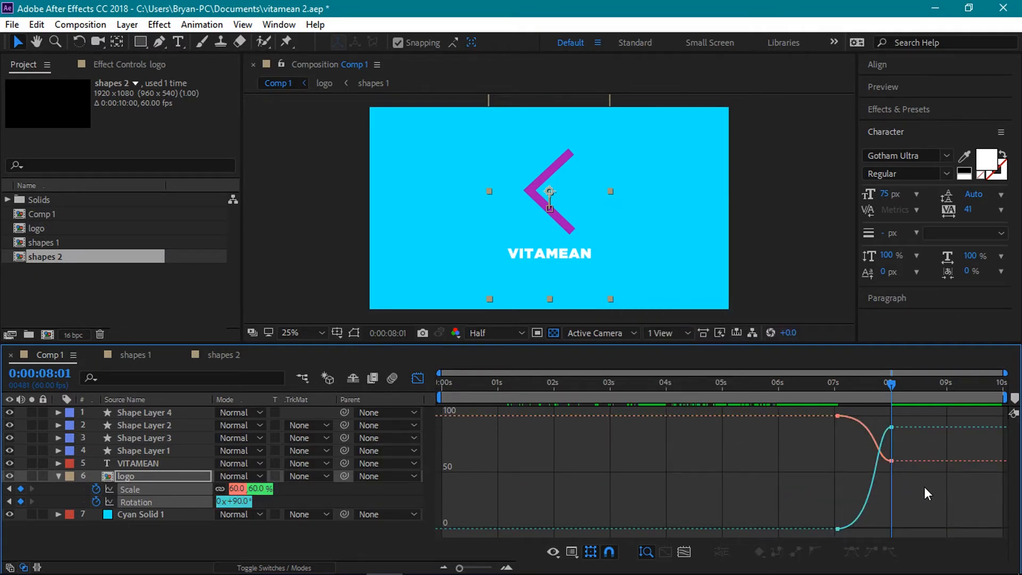
click(868, 435)
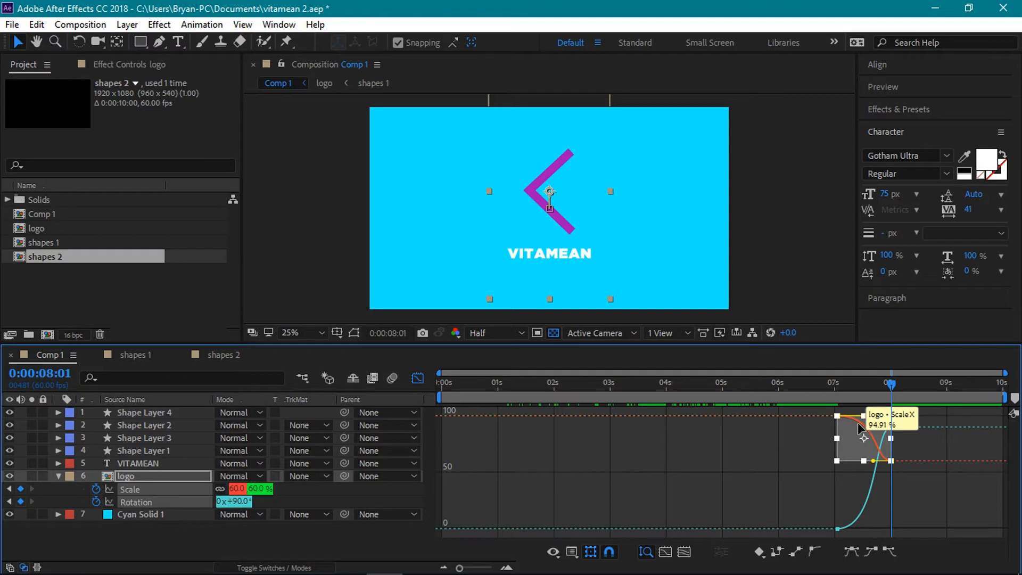
drag(856, 420, 859, 414)
click(876, 421)
click(882, 514)
click(867, 508)
drag(863, 515, 874, 533)
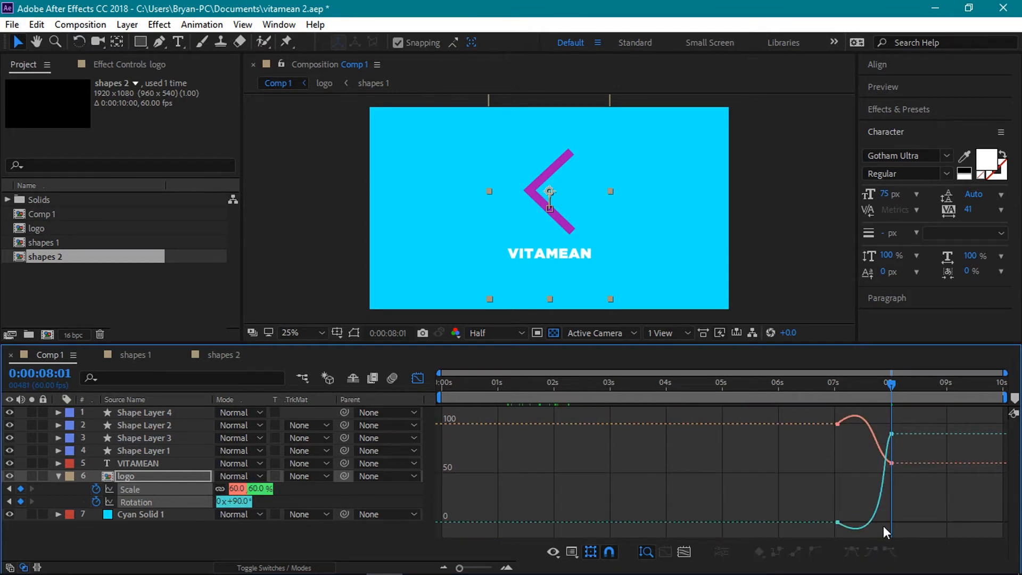
click(57, 476)
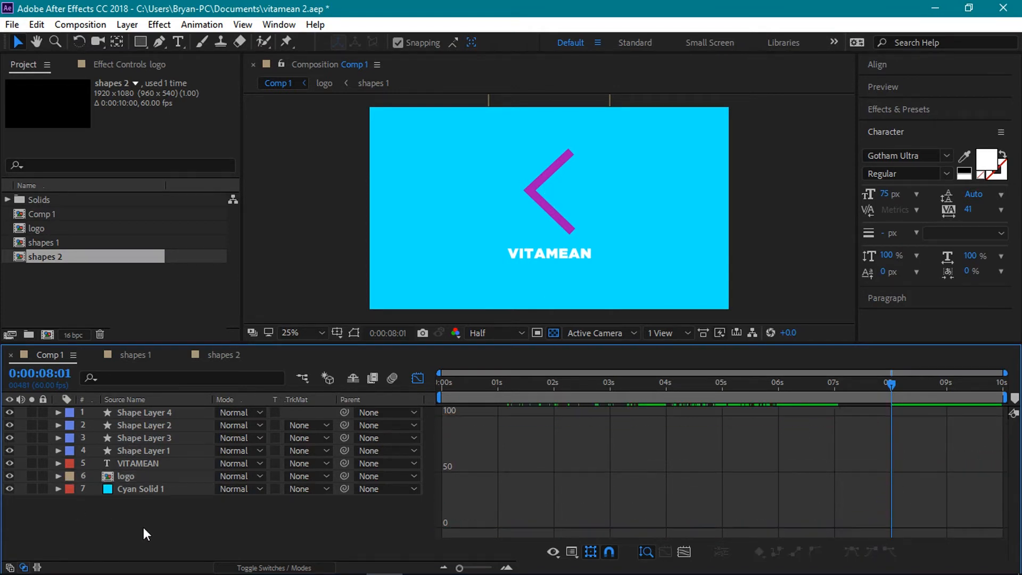
click(418, 378)
Keyframe the Position of the Cyan Solid 1 layer at 0:00:09:01
mouse_move(892, 384)
mouse_down()
mouse_move(836, 382)
mouse_move(912, 391)
mouse_move(872, 392)
mouse_move(890, 397)
mouse_up()
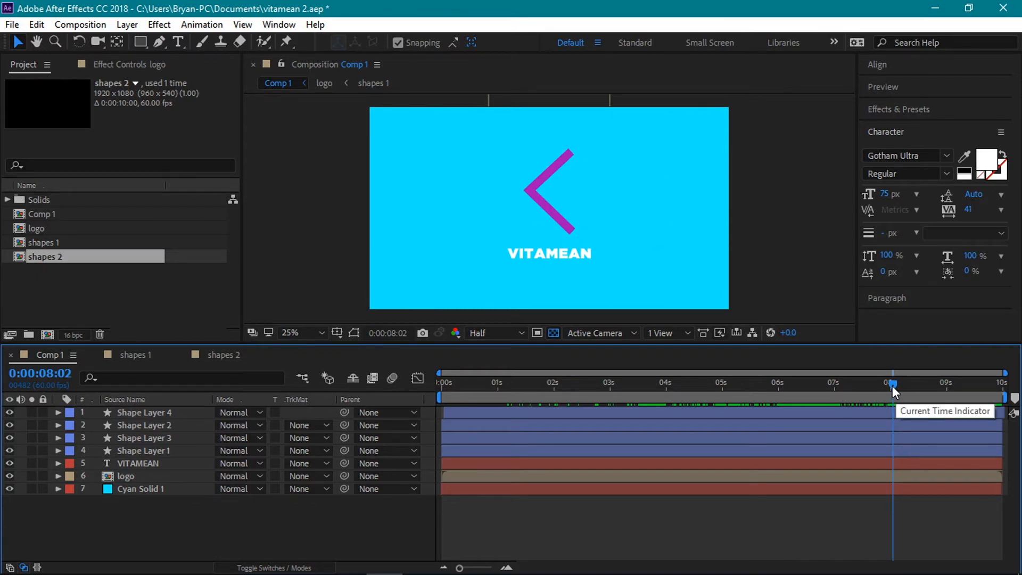
drag(893, 385, 947, 407)
click(176, 490)
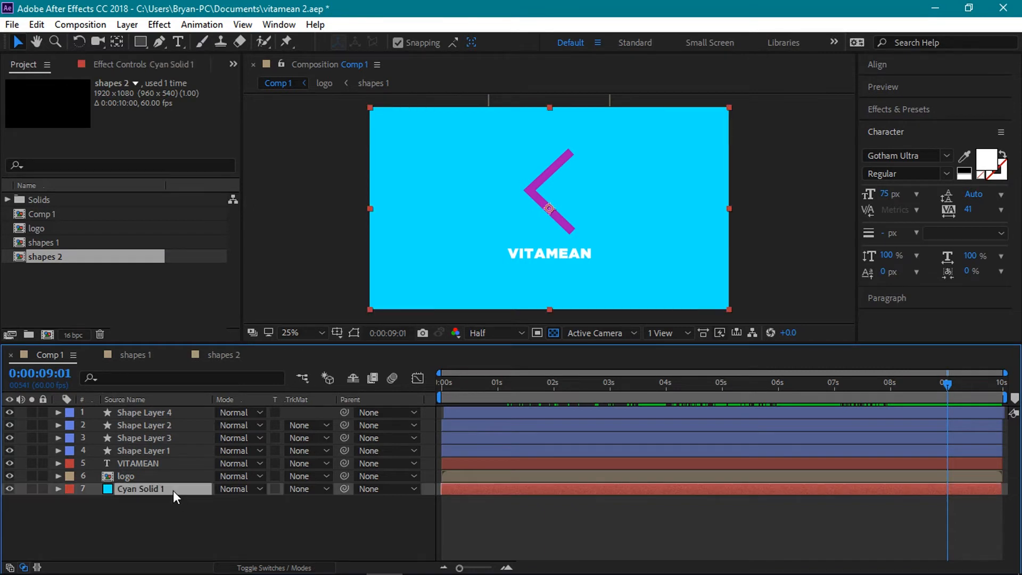
key(p)
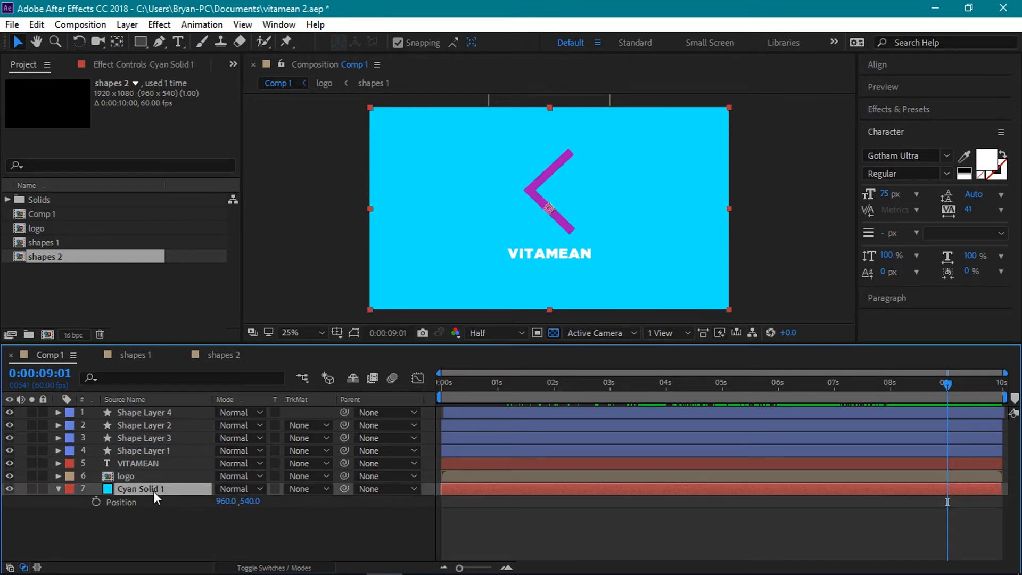
click(96, 502)
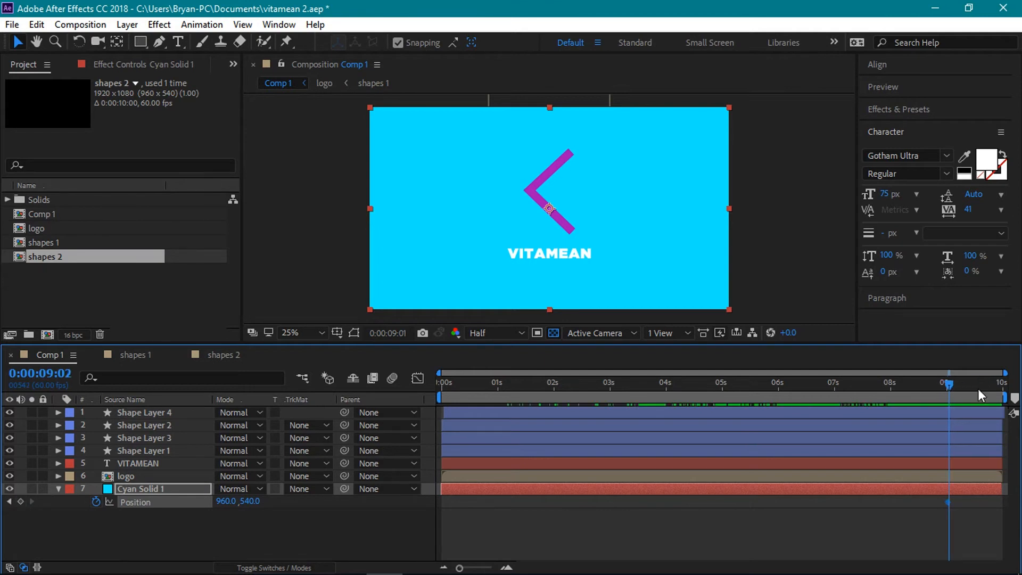
Extend the cyan solid's end slightly and set its Position to 960, -543 at 0:00:09:59
drag(979, 388, 1014, 402)
drag(1002, 488, 1008, 489)
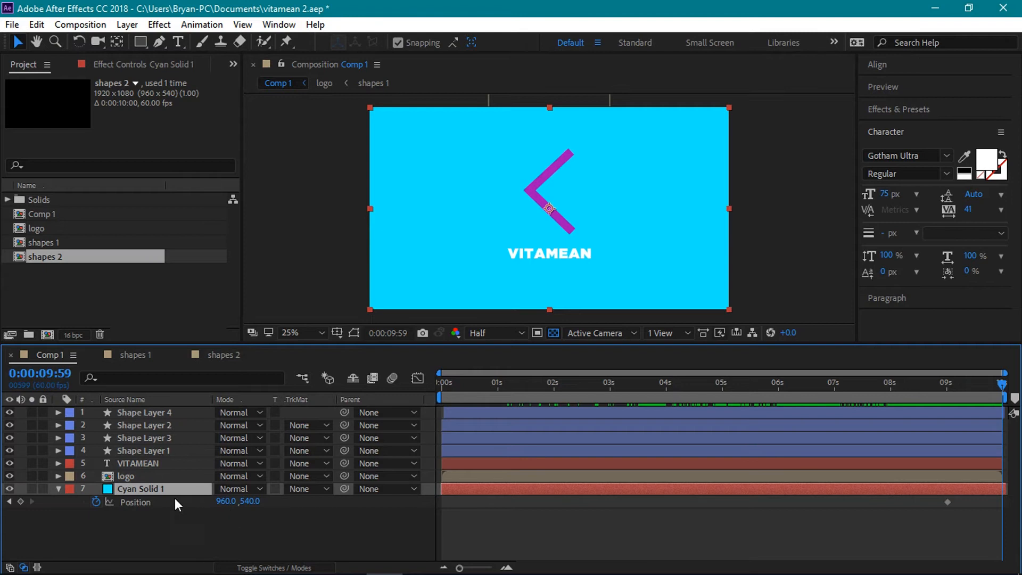
click(248, 502)
text(0)
key(Return)
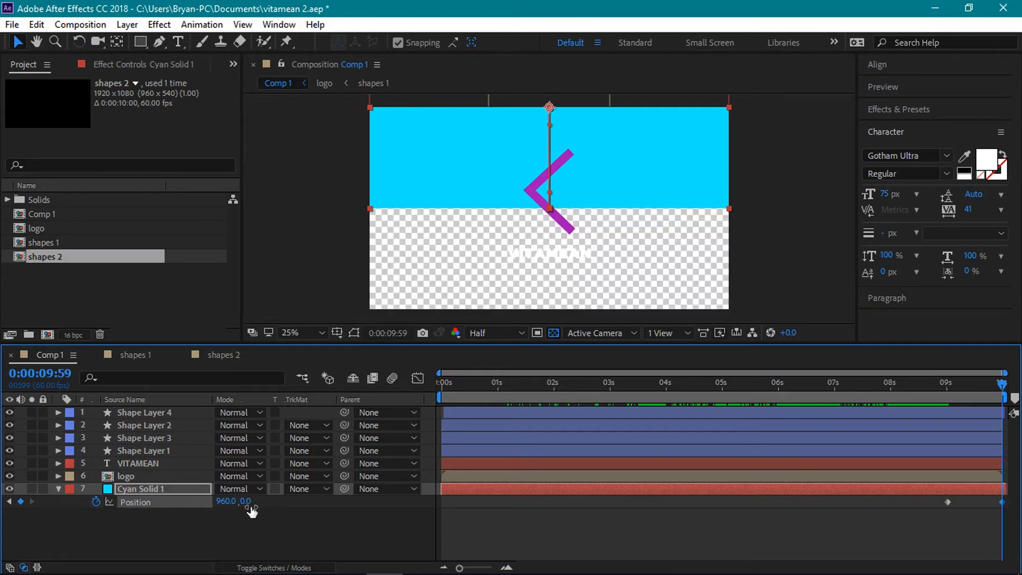
drag(246, 503, 156, 489)
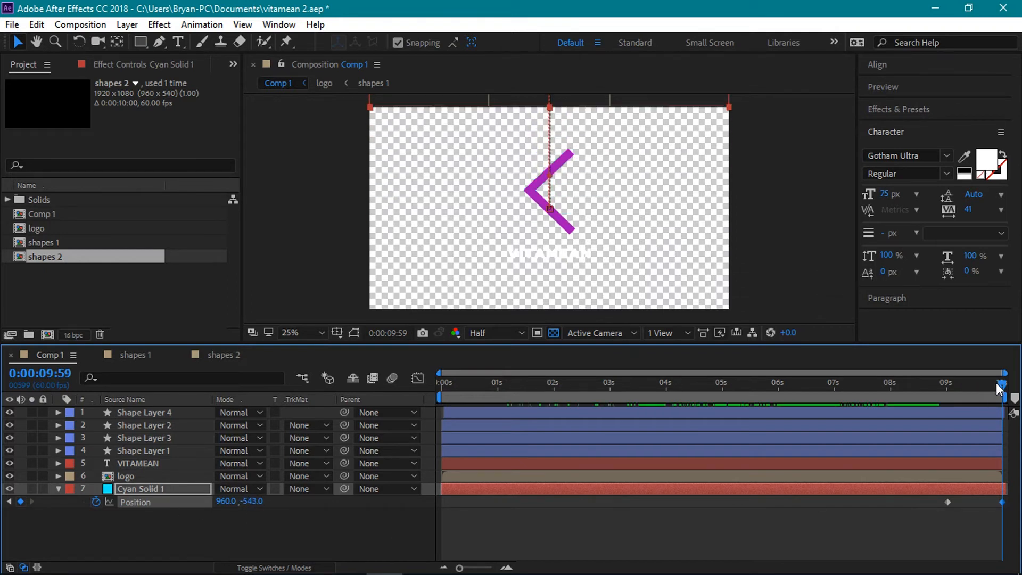
Animate the VITAMEAN text's Position from a keyframe at 0:00:09:01 straight up out of the frame by 0:00:09:59
drag(999, 388, 946, 394)
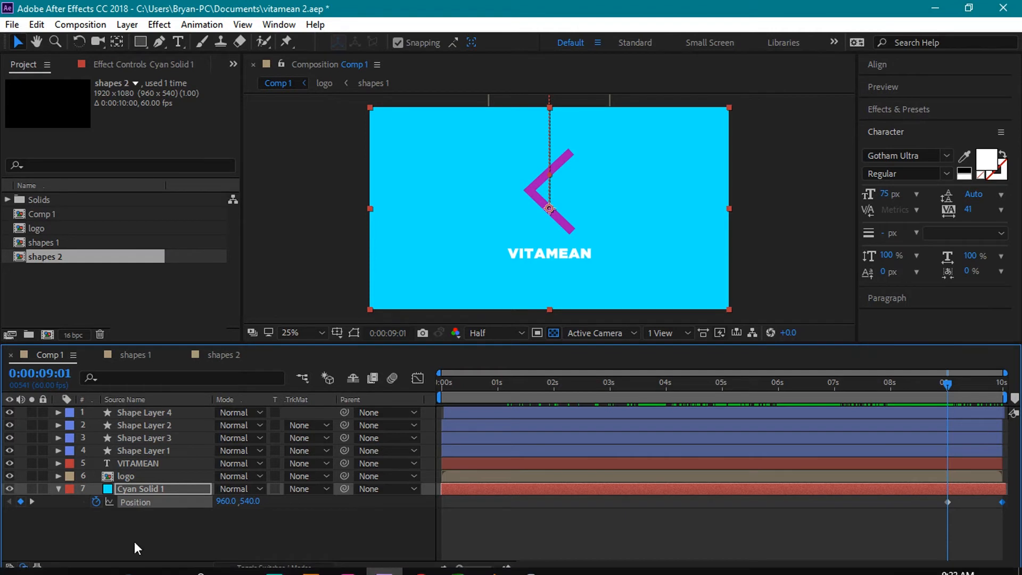
click(135, 465)
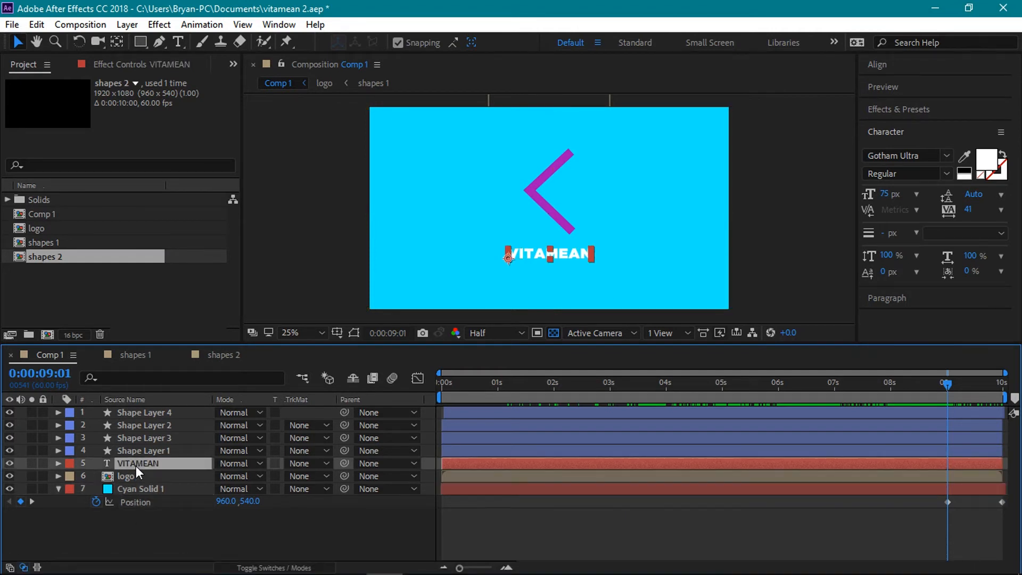
key(p)
click(96, 477)
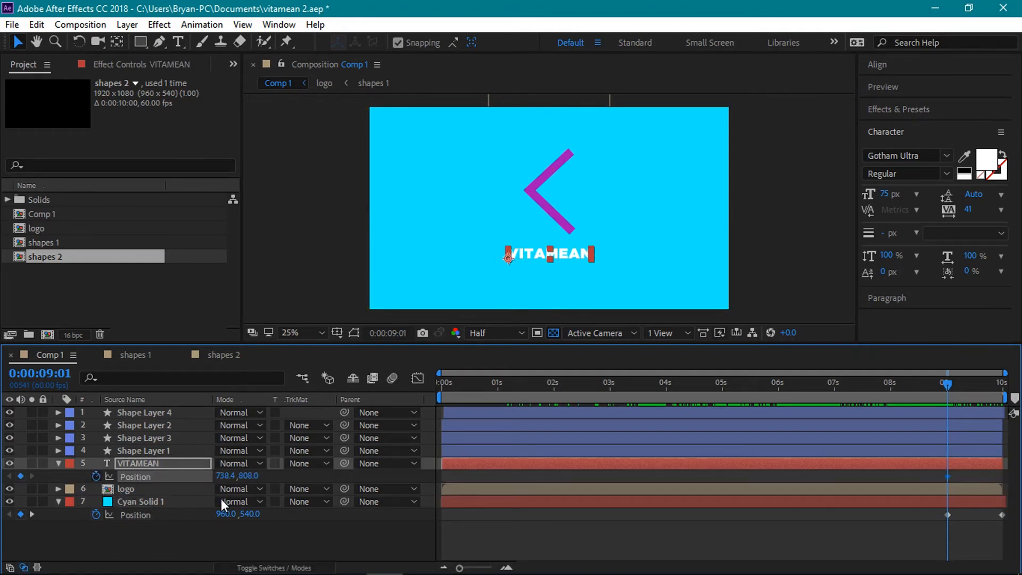
drag(948, 382, 1006, 383)
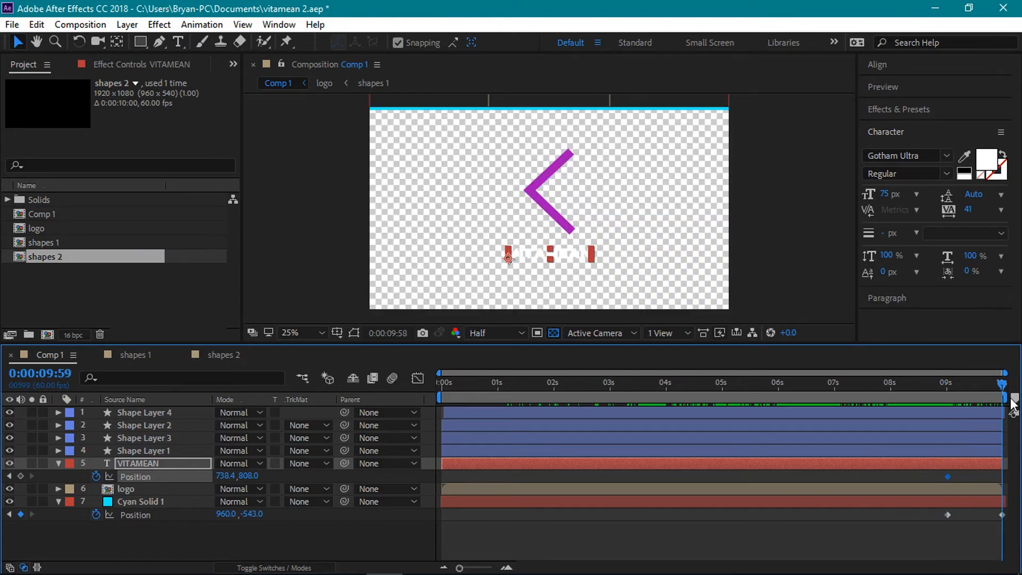
drag(248, 476, 912, 385)
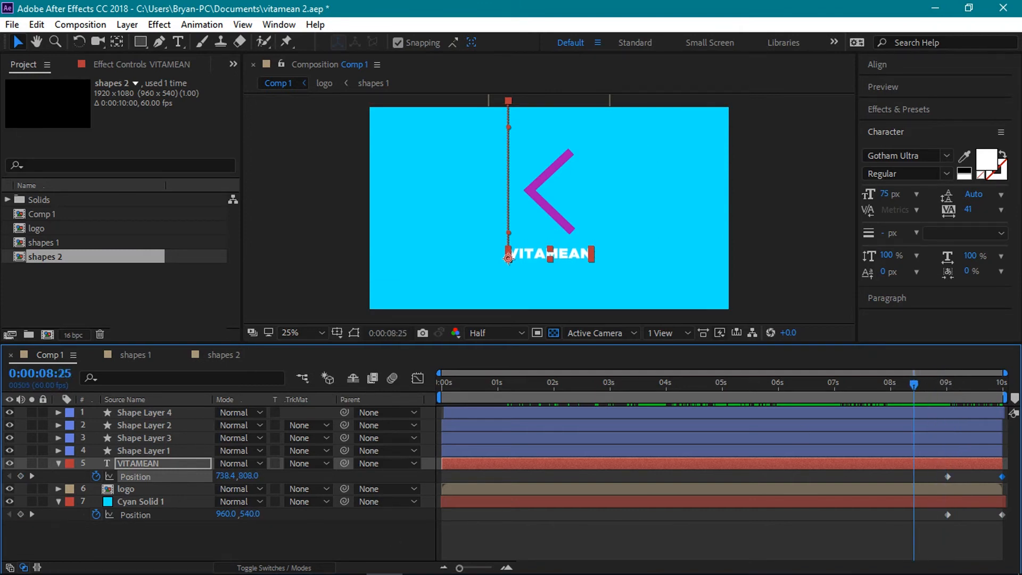
Add a Position keyframe to the logo layer at 0:00:08:25
click(146, 489)
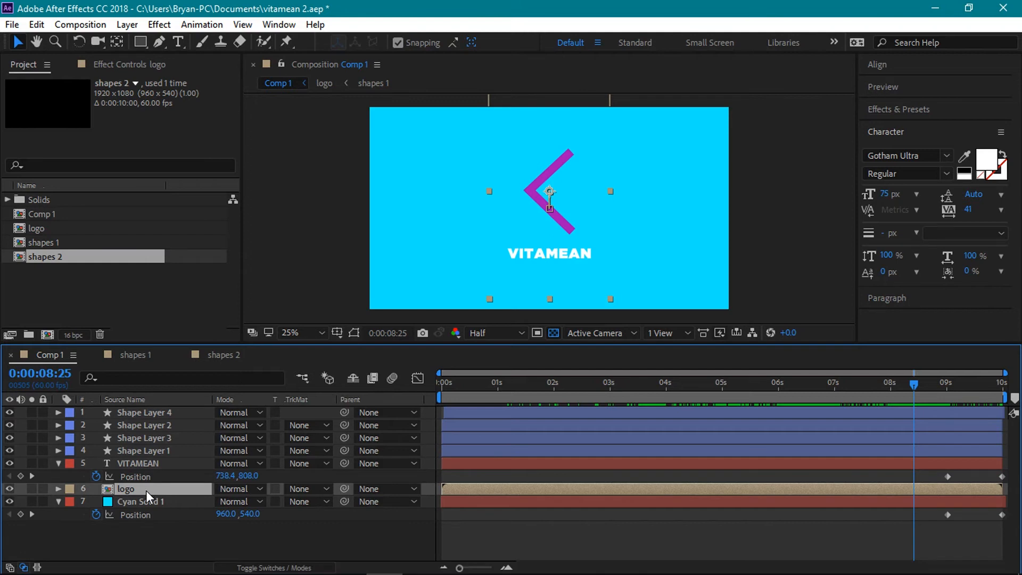
key(p)
click(21, 501)
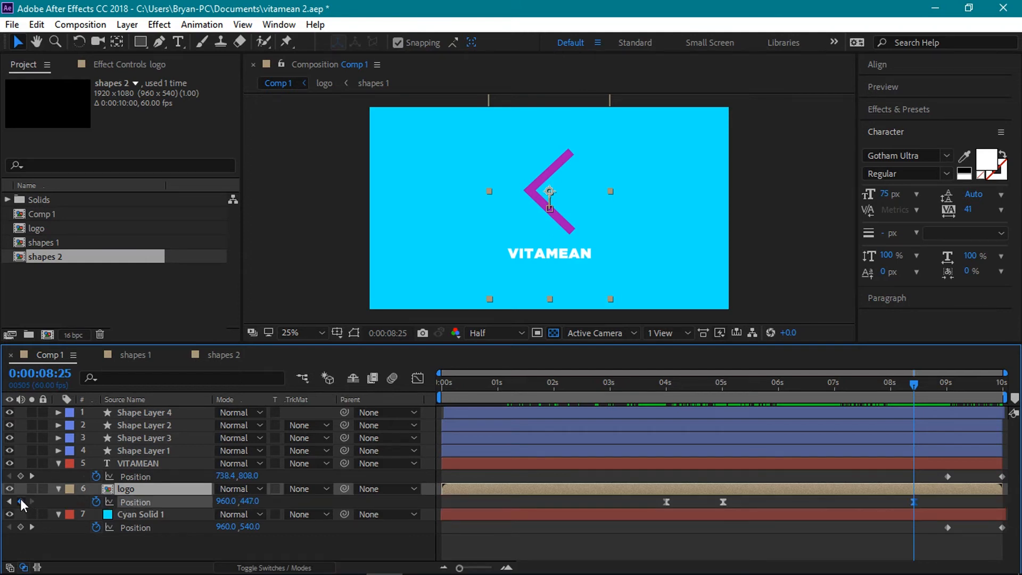
Move the logo off the frame's left side at 0:00:09:34 with Position -150, 447, then scrub back through the exit
drag(917, 382, 981, 402)
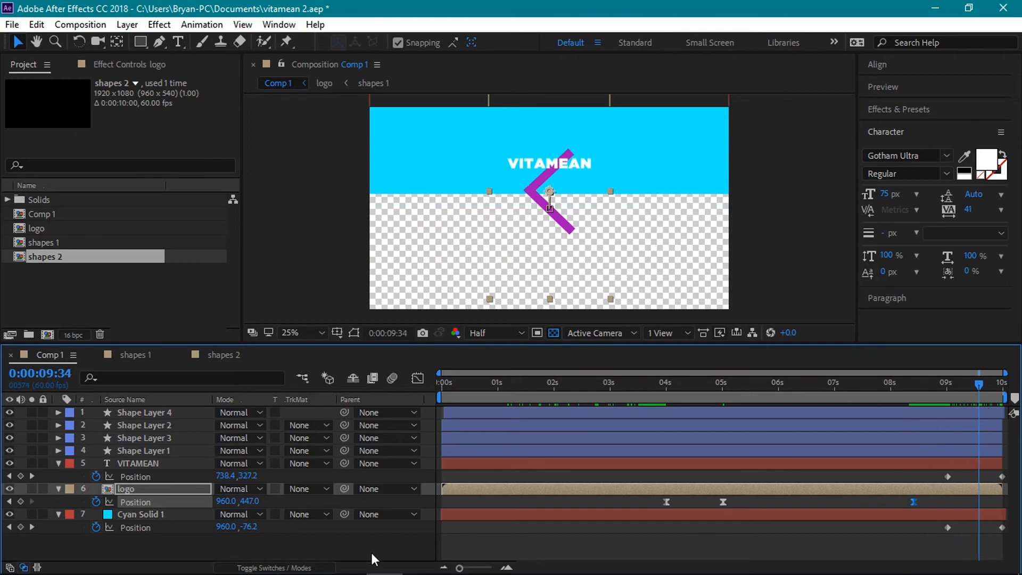
click(377, 553)
drag(226, 501, 1, 495)
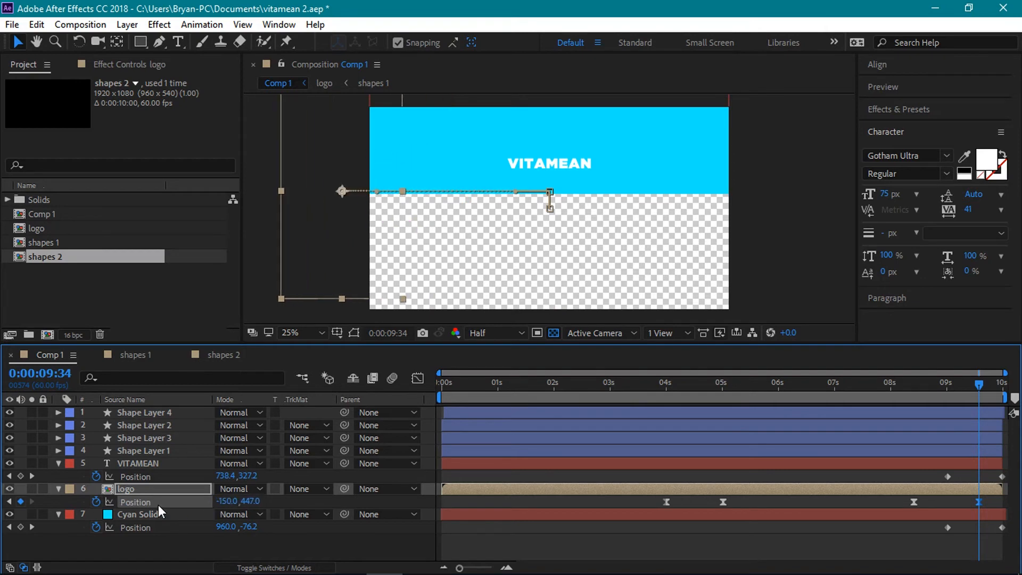
click(339, 549)
drag(981, 383, 913, 391)
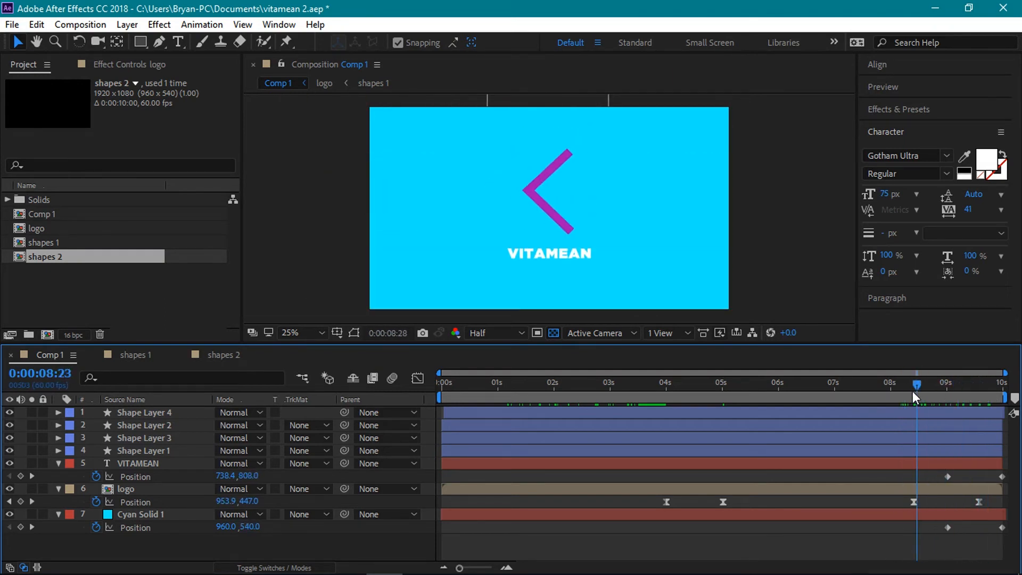
Collapse the animated layers and apply Easy Ease to the Position keyframes of the VITAMEAN text and Cyan Solid 1
click(59, 464)
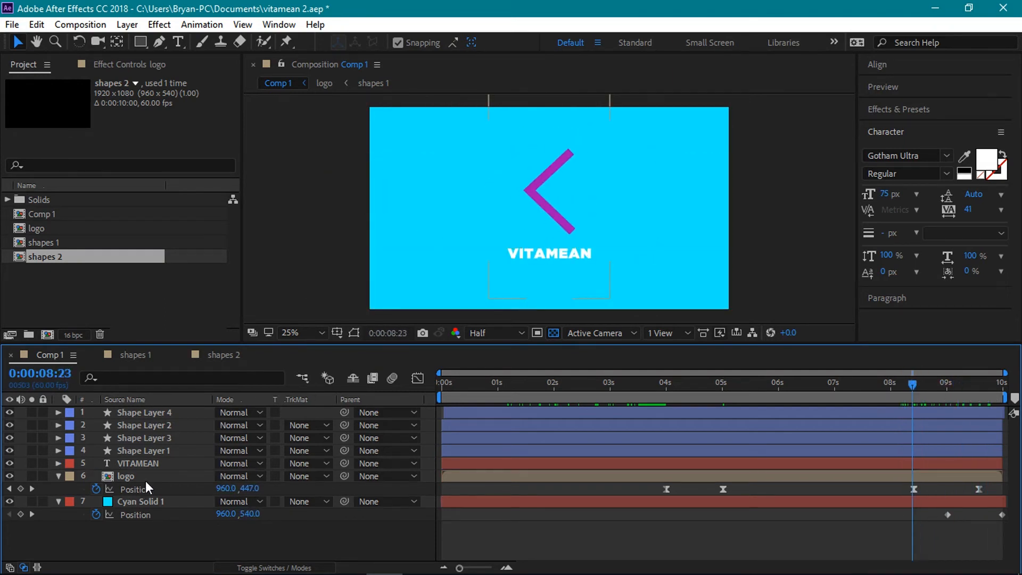
click(145, 479)
click(59, 476)
click(59, 488)
click(127, 489)
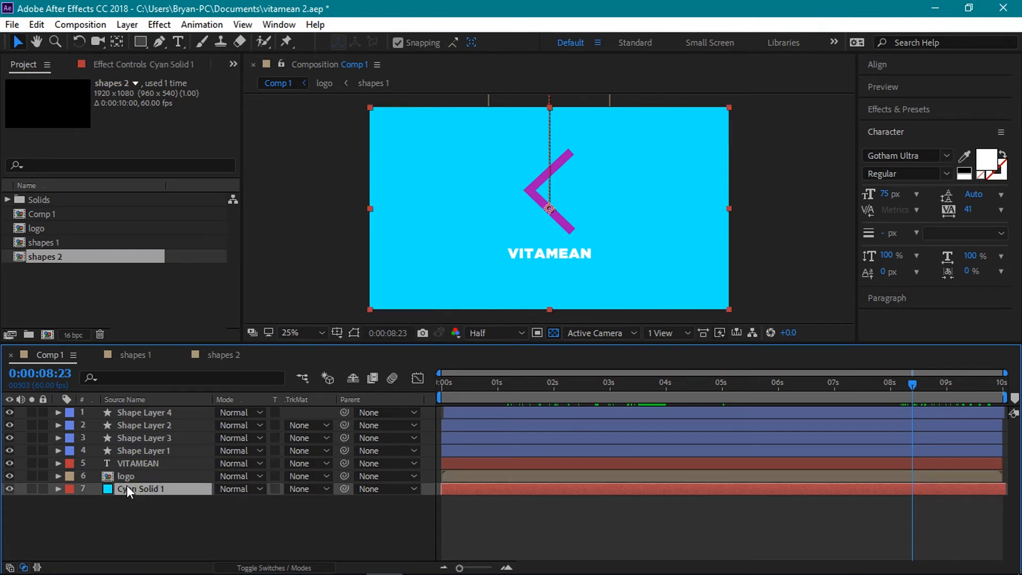
ctrl+click(147, 464)
key(p)
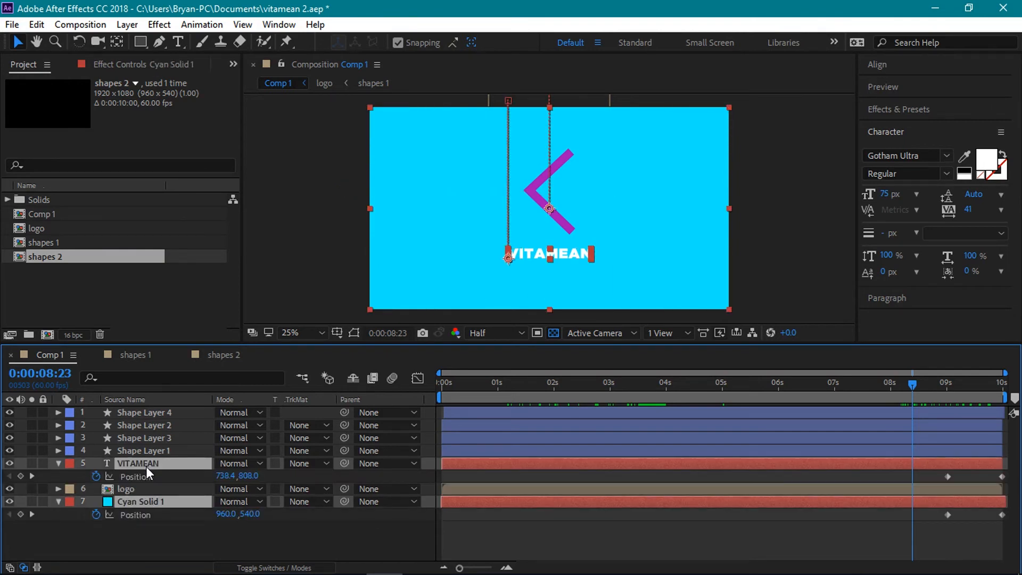
drag(939, 475, 1006, 533)
right_click(1004, 517)
mouse_move(979, 503)
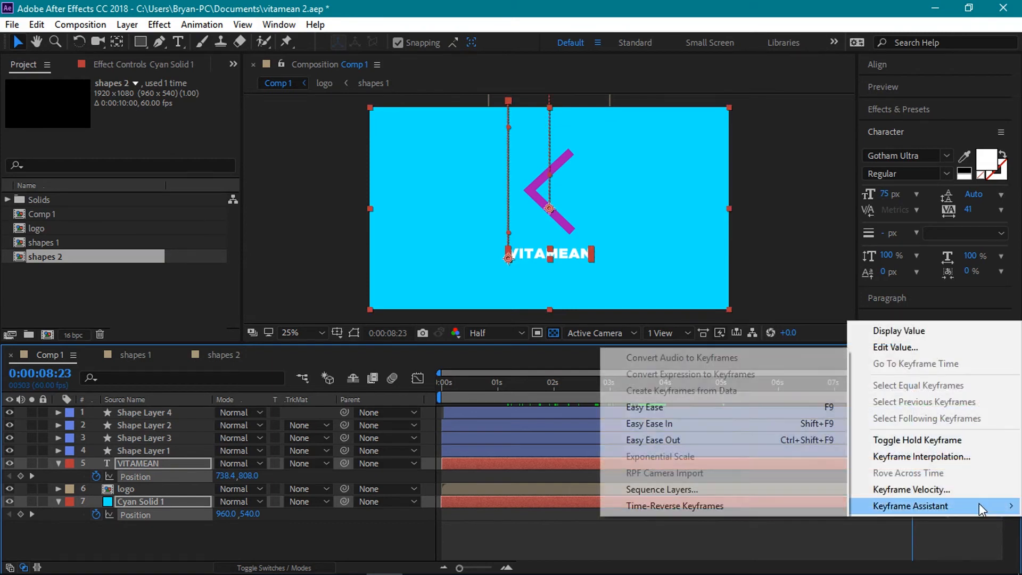
click(677, 407)
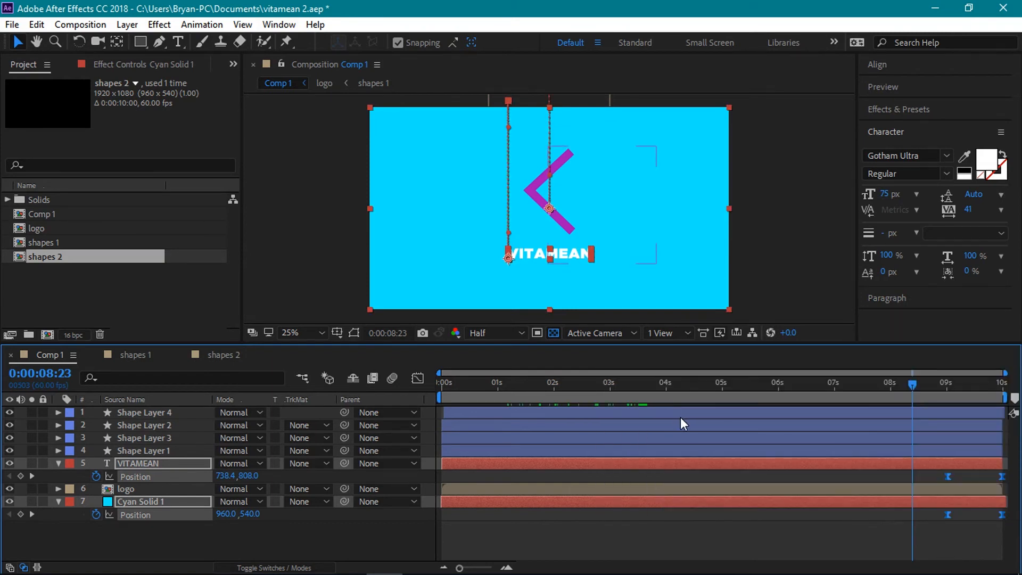
Sharpen the end of both layers' Position speed curves in the speed graph, then collapse the layers and close the graph
click(414, 380)
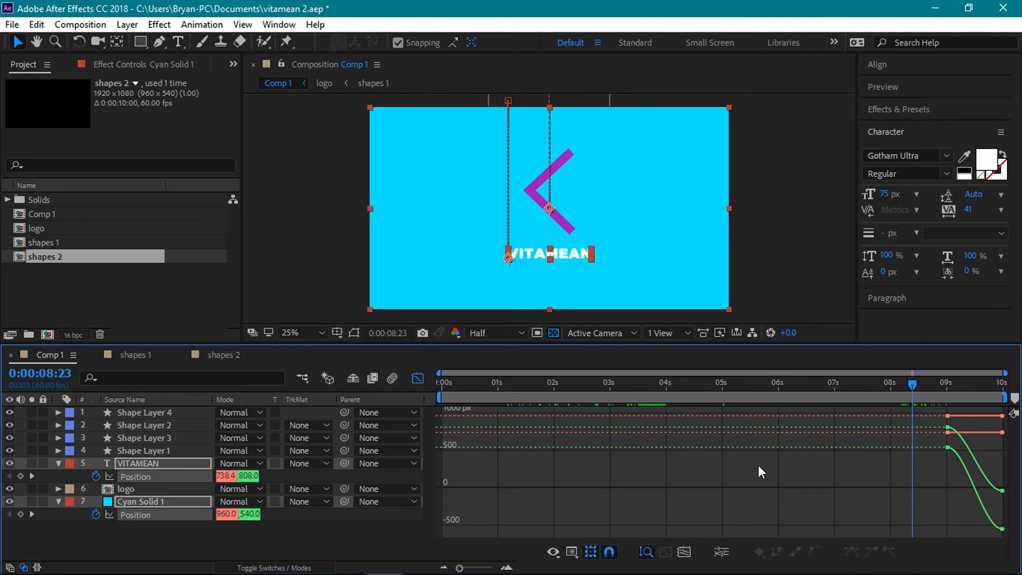
right_click(873, 469)
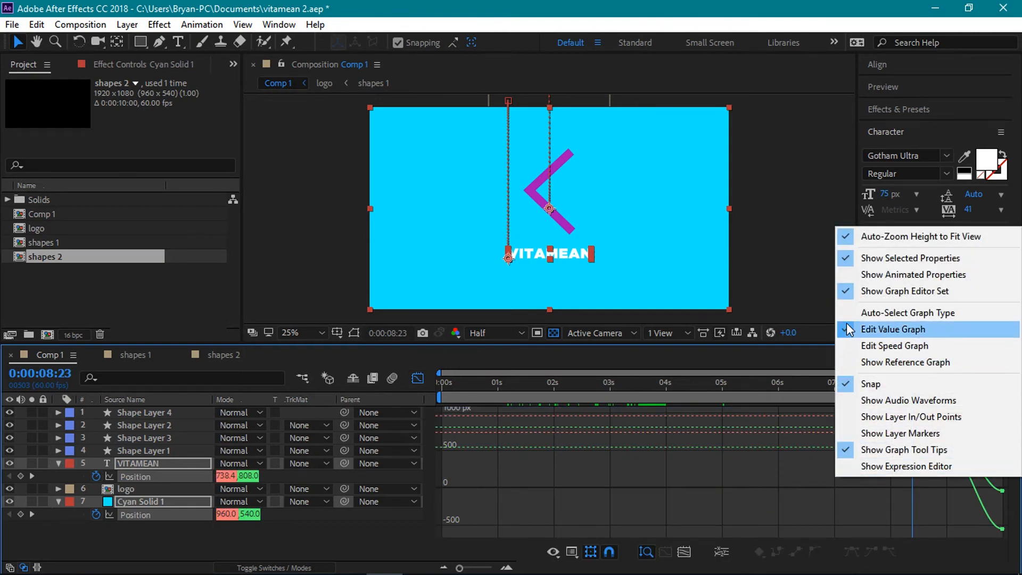
click(860, 345)
drag(921, 500, 1010, 516)
drag(997, 523, 989, 523)
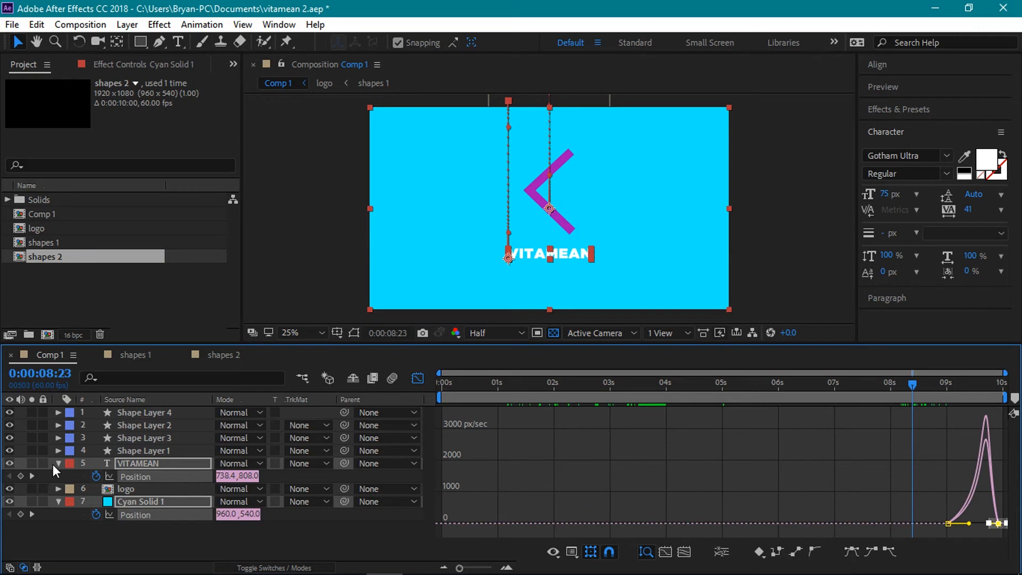
key(u)
click(157, 521)
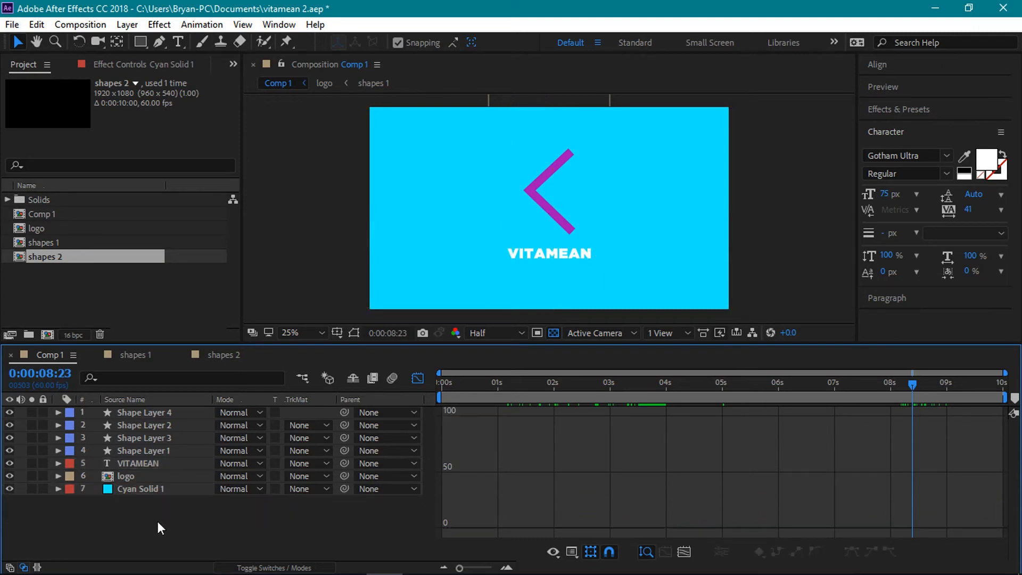
click(418, 378)
Preview the closing animation from 0:00:07:38 to check how the logo, text and background leave the frame
drag(924, 386, 871, 384)
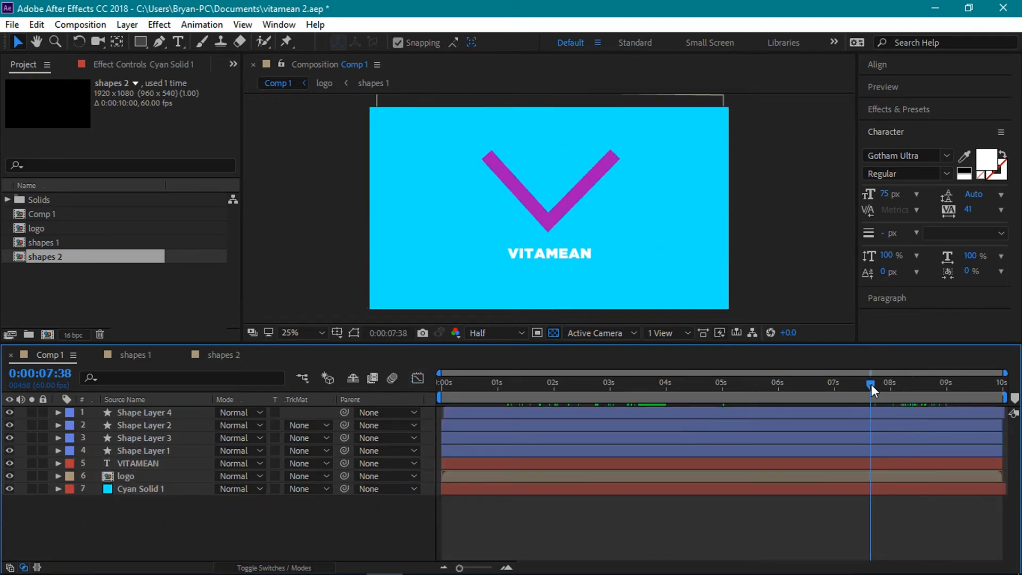
key(space)
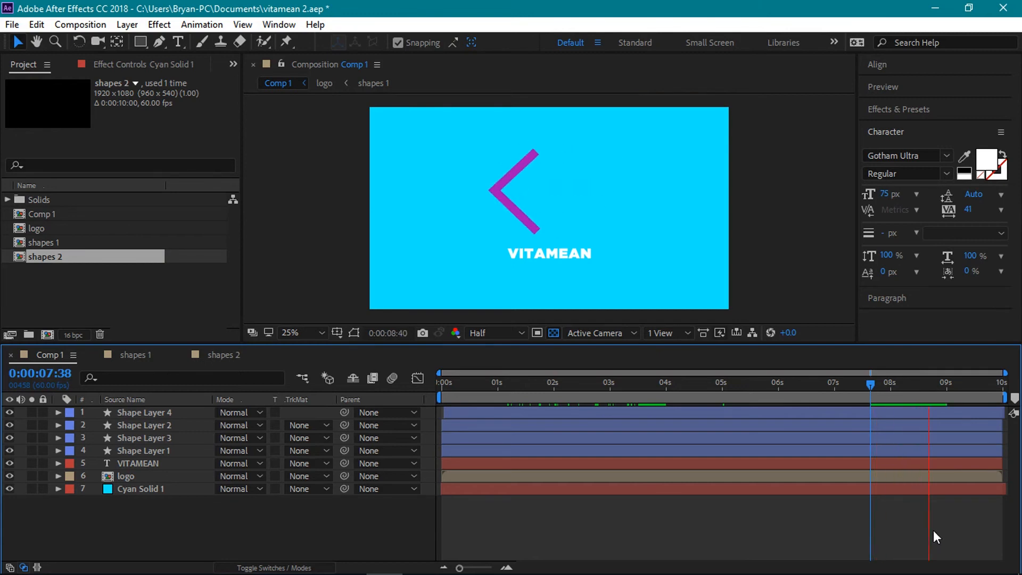
drag(857, 383, 911, 423)
key(space)
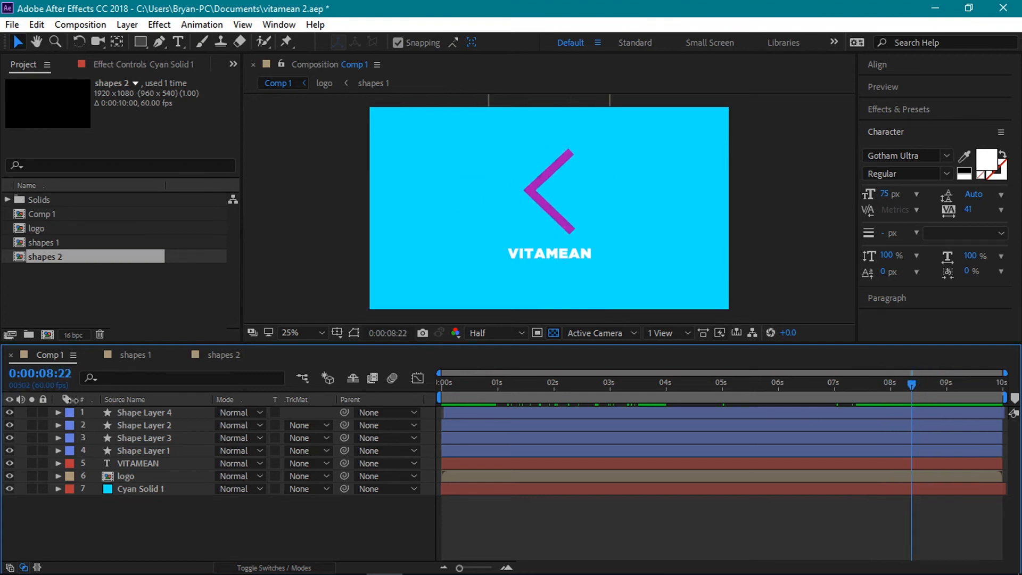
Reveal the logo layer's keyframes and move its third Position keyframe to about 0:00:08:50, checking the retimed exit
click(130, 476)
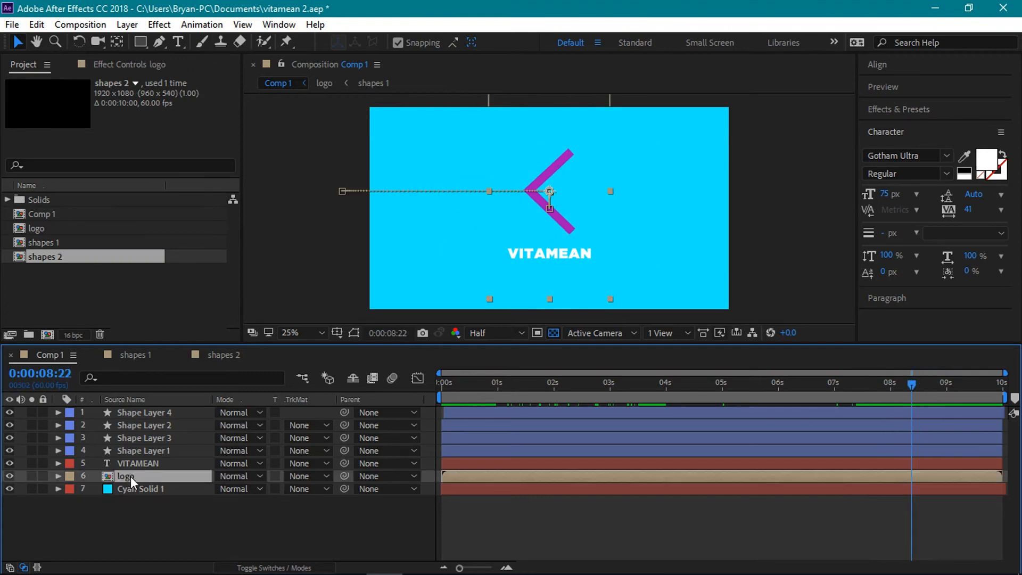
key(u)
click(905, 489)
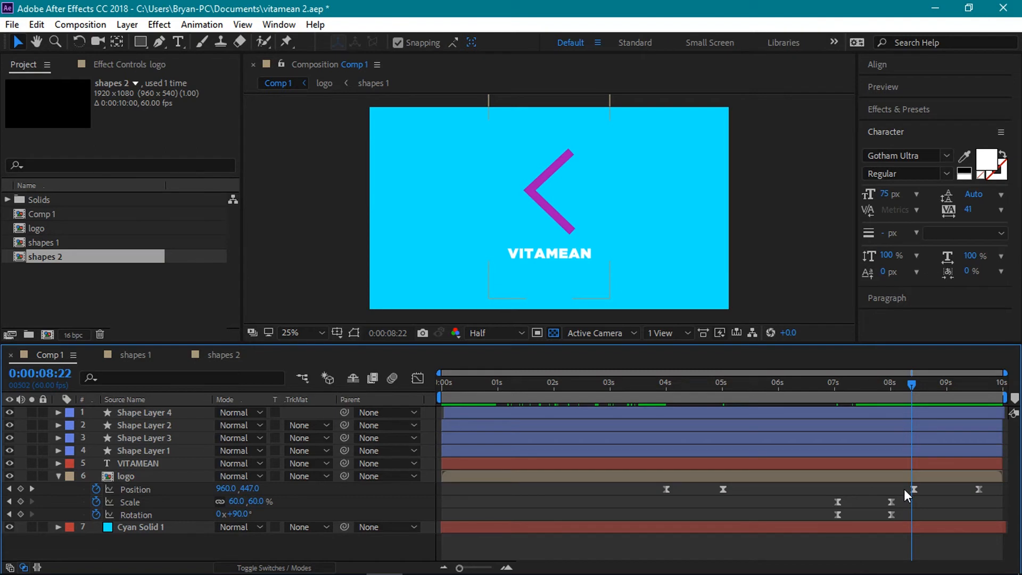
click(913, 490)
drag(913, 489, 941, 498)
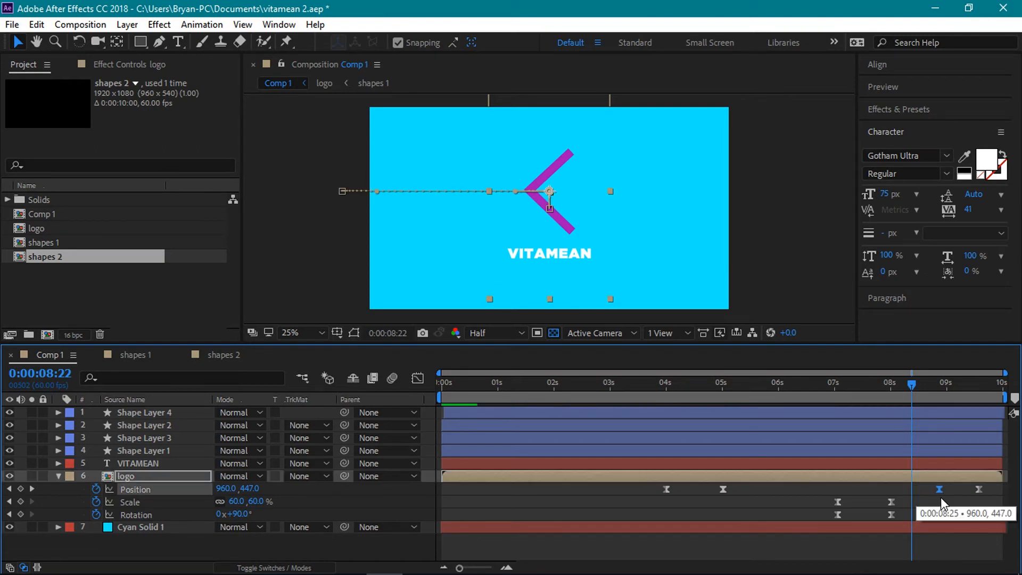
drag(903, 384, 947, 415)
key(space)
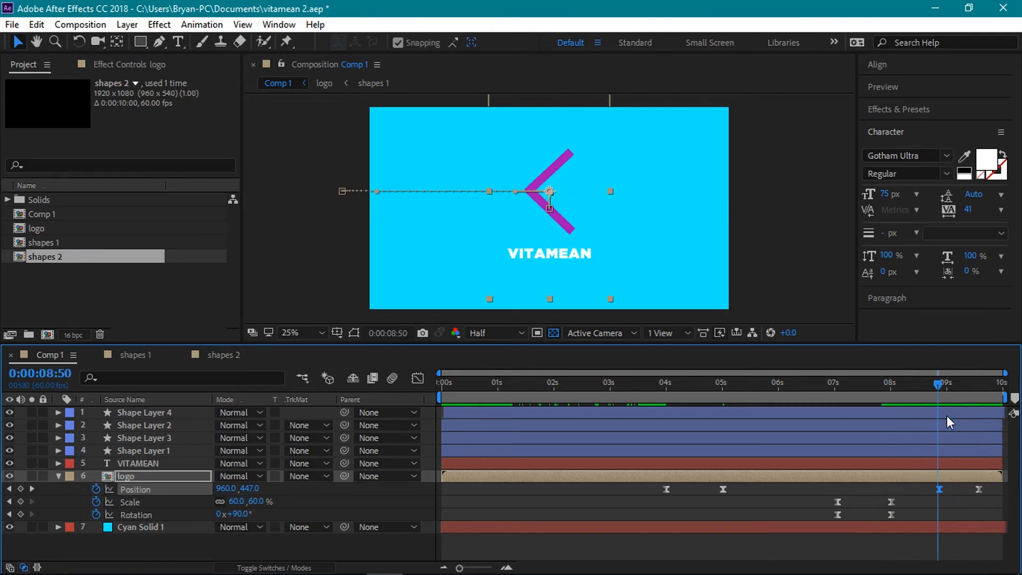
Adjust the influence of the logo's exit Position keyframes in the speed graph, collapse the layer and preview from 0:00:07:18
click(418, 378)
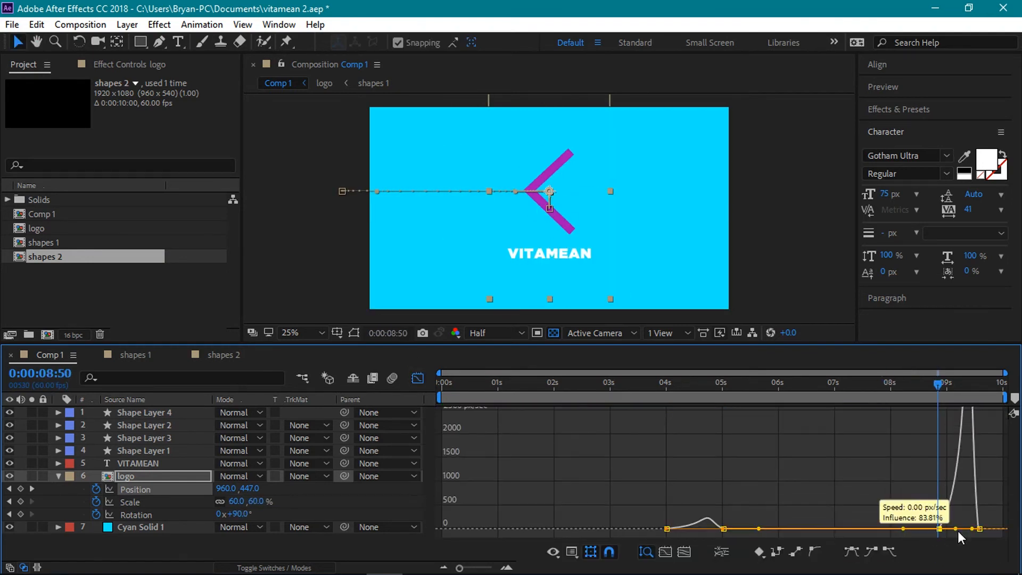
drag(958, 532, 960, 531)
click(59, 477)
click(418, 379)
drag(938, 385, 856, 386)
key(space)
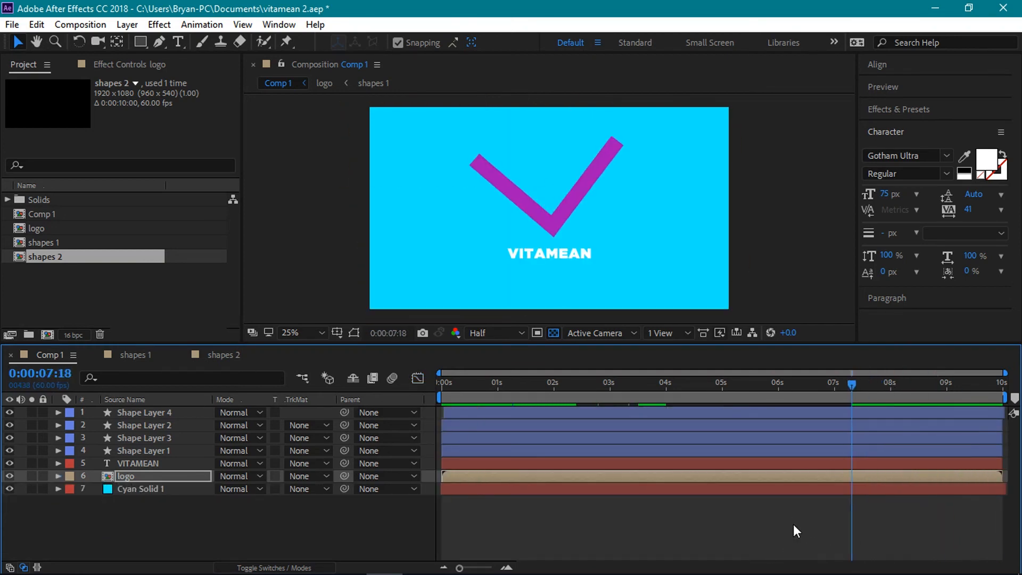
Reveal the keyframes of the logo, VITAMEAN and Cyan Solid 1 layers and enlarge the timeline to compare their exit timing
click(170, 479)
key(u)
click(170, 464)
key(u)
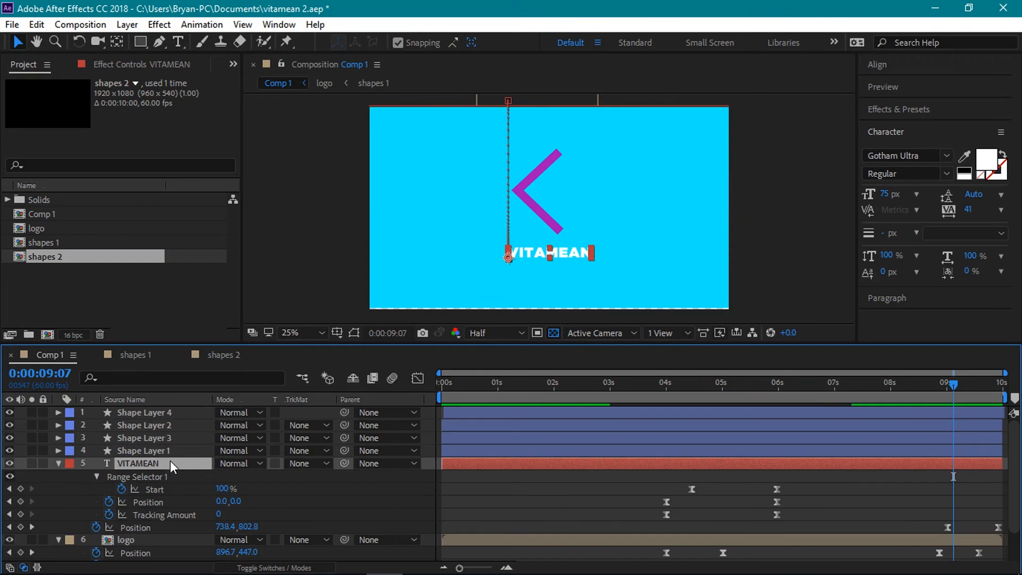
scroll(932, 513, down, 2)
drag(233, 343, 259, 267)
click(139, 510)
key(p)
Shift the logo's last Position keyframe slightly later and preview the exit with the adjusted timing
click(944, 301)
drag(945, 302, 966, 306)
drag(979, 472, 990, 472)
click(920, 304)
key(space)
click(912, 304)
key(space)
click(894, 304)
Restore the timeline's smaller height and collapse the VITAMEAN, logo and Cyan Solid 1 layers
drag(762, 263, 757, 382)
click(58, 502)
click(58, 516)
click(58, 528)
click(127, 549)
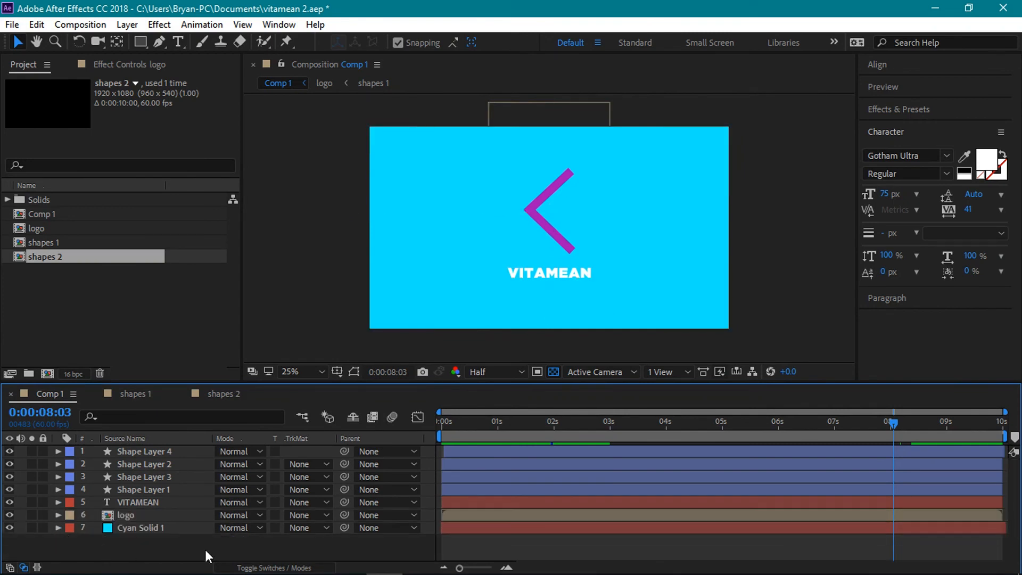
Find the Drop Shadow effect and apply it to the logo layer at 0:00:03:10
drag(898, 426, 622, 443)
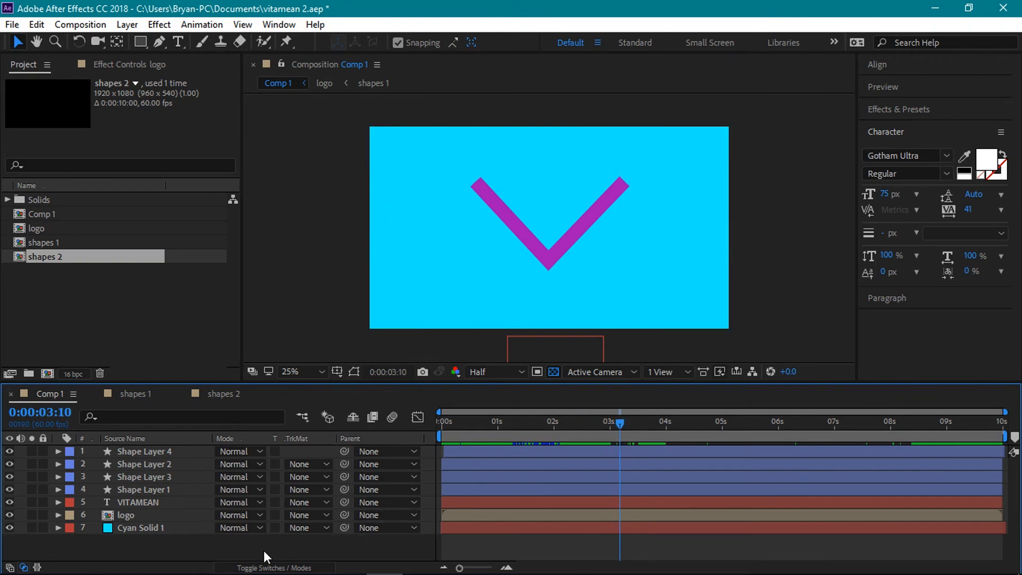
click(930, 111)
click(909, 128)
text(dorop sha)
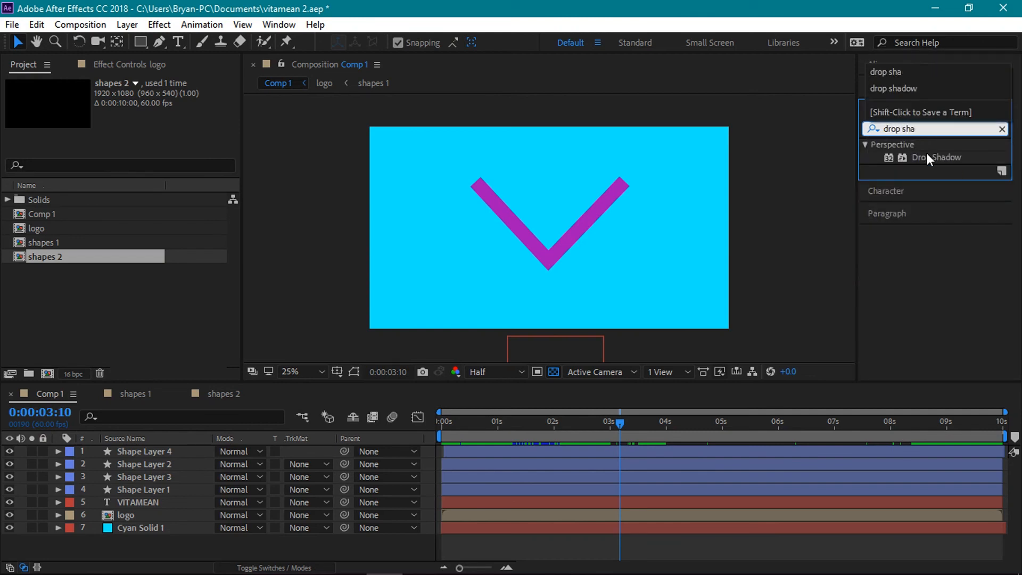
click(928, 156)
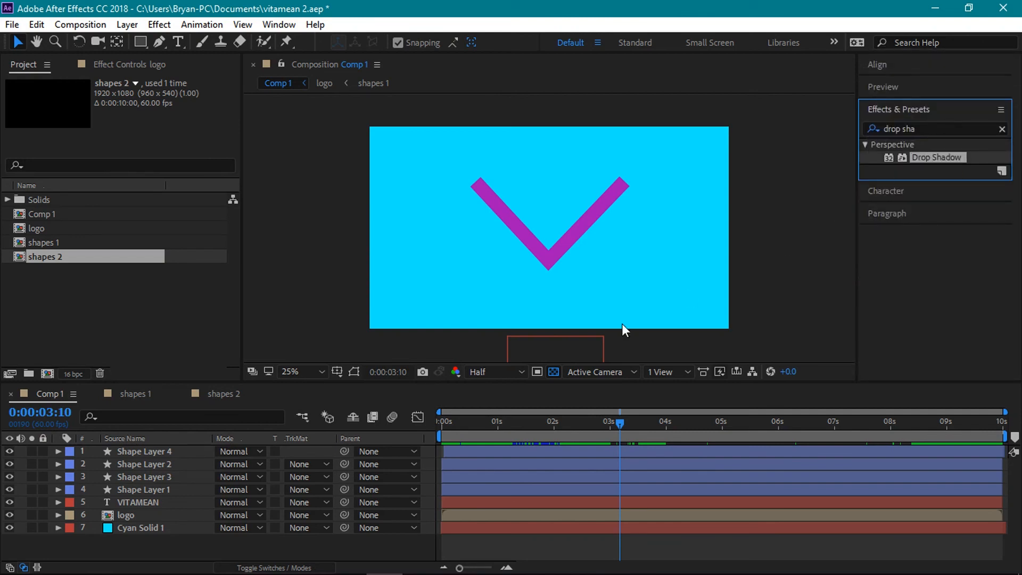
drag(278, 462, 168, 512)
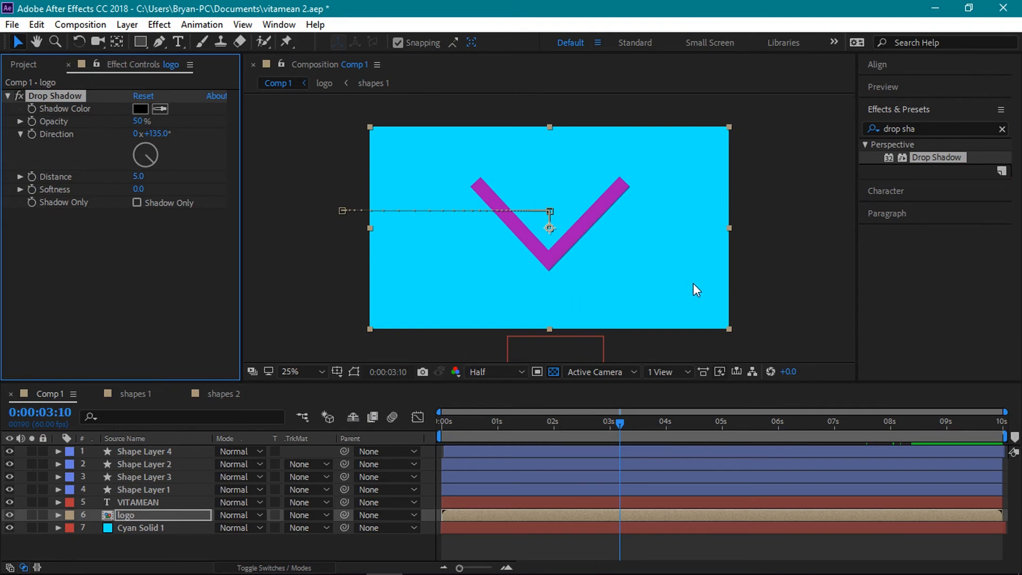
Set the preview resolution to Full and give the logo's drop shadow Direction 0°, Distance 3 and Softness 58
scroll(695, 283, up, 2)
scroll(695, 284, down, 1)
click(494, 373)
click(500, 409)
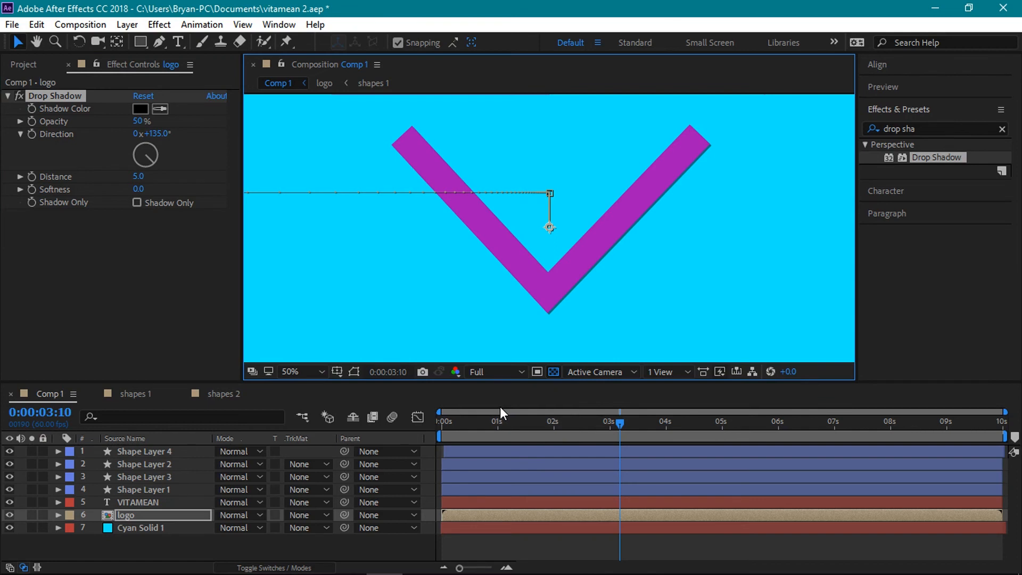
click(149, 300)
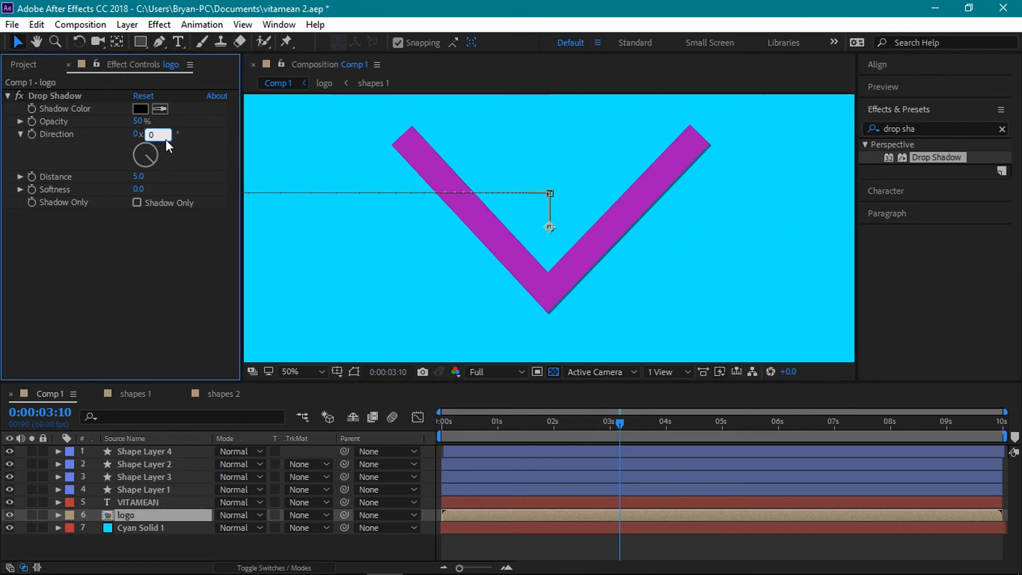
text(0)
key(Return)
drag(140, 191, 210, 189)
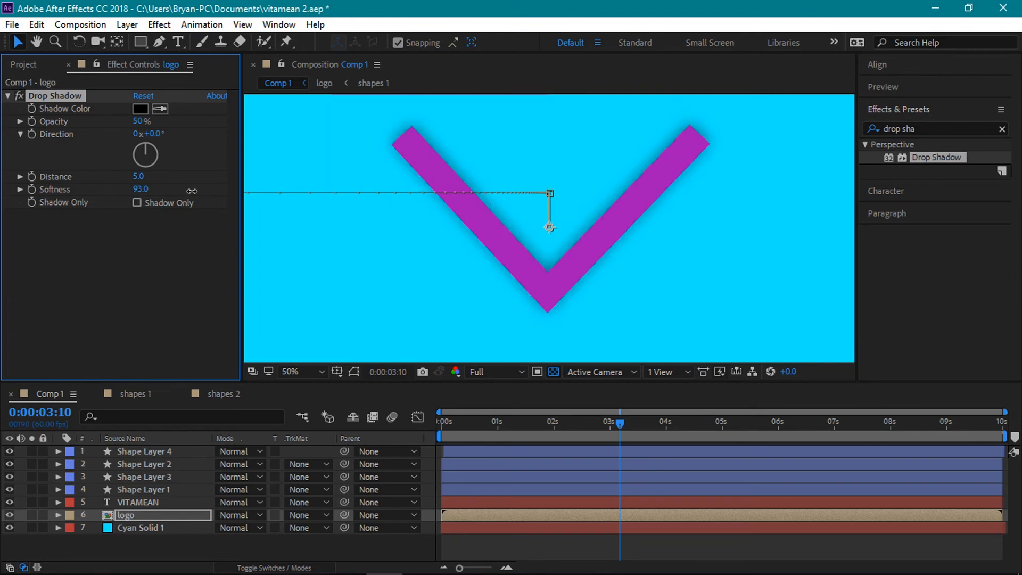
click(155, 277)
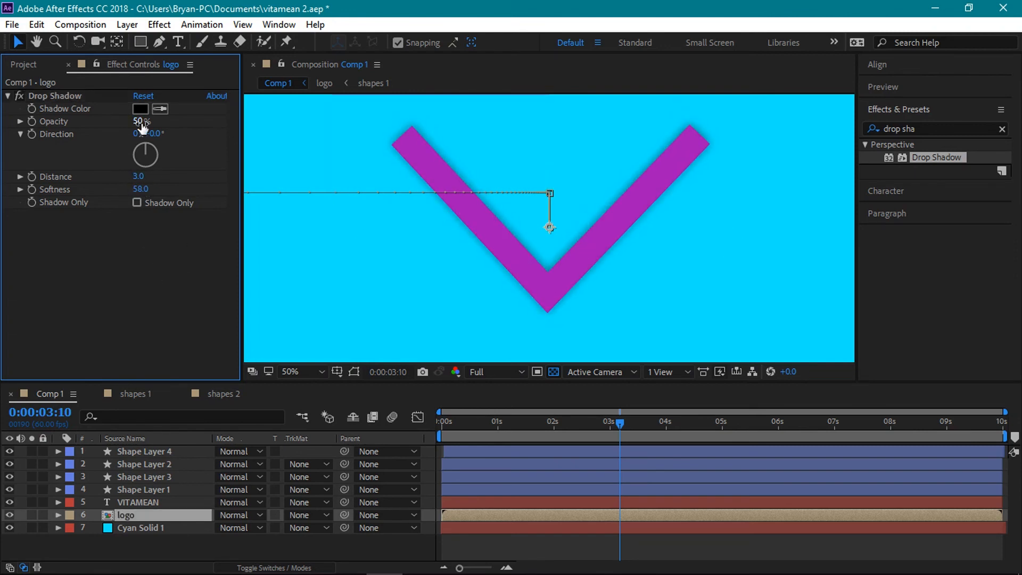
Set the logo's drop shadow to Opacity 75%, Direction 33° and Softness 65
drag(141, 123, 177, 123)
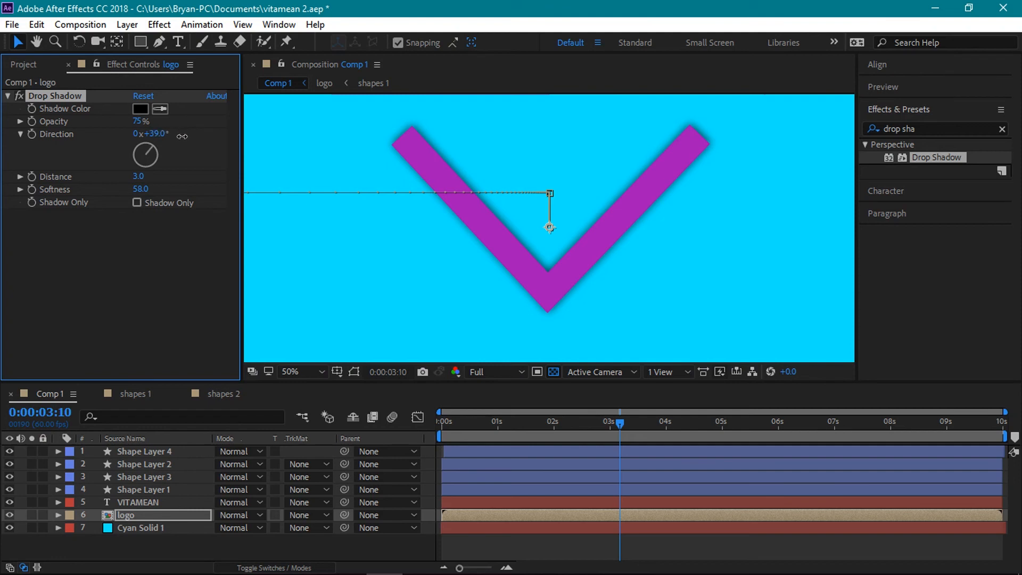
drag(182, 137, 174, 138)
click(301, 557)
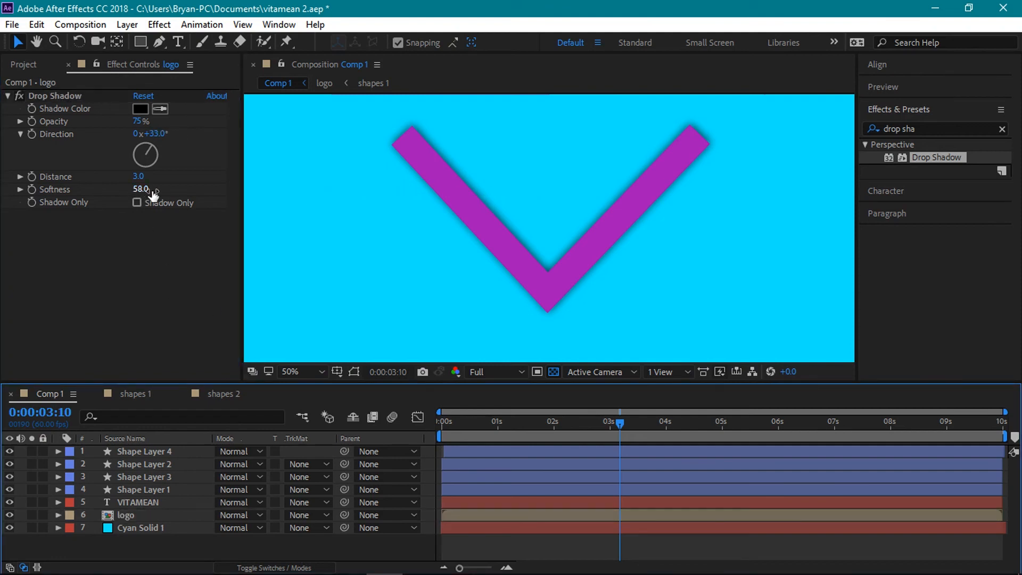
drag(153, 193, 163, 191)
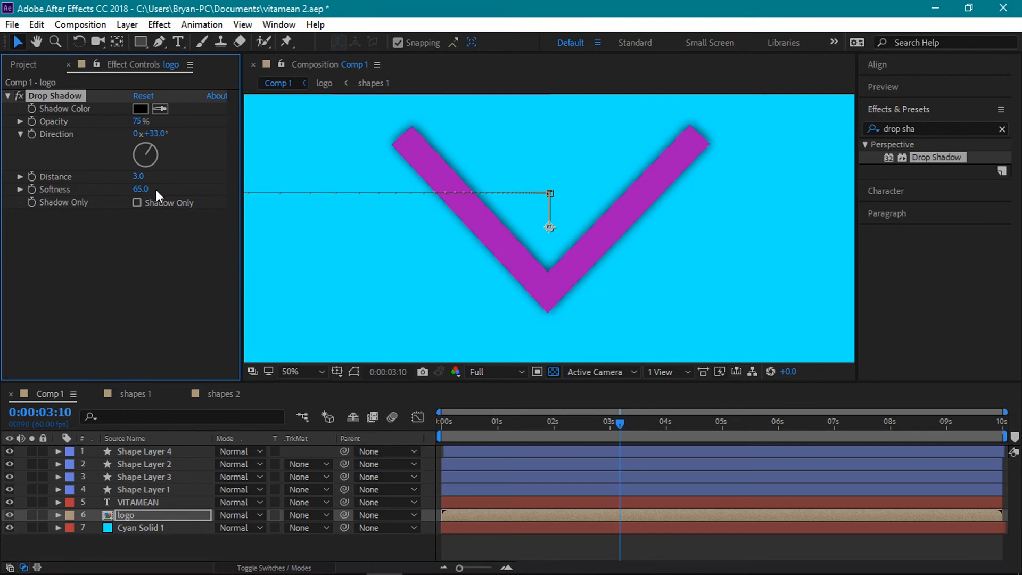
click(161, 284)
Copy the Drop Shadow effect from the logo layer and paste it onto the VITAMEAN text layer
click(55, 98)
click(37, 25)
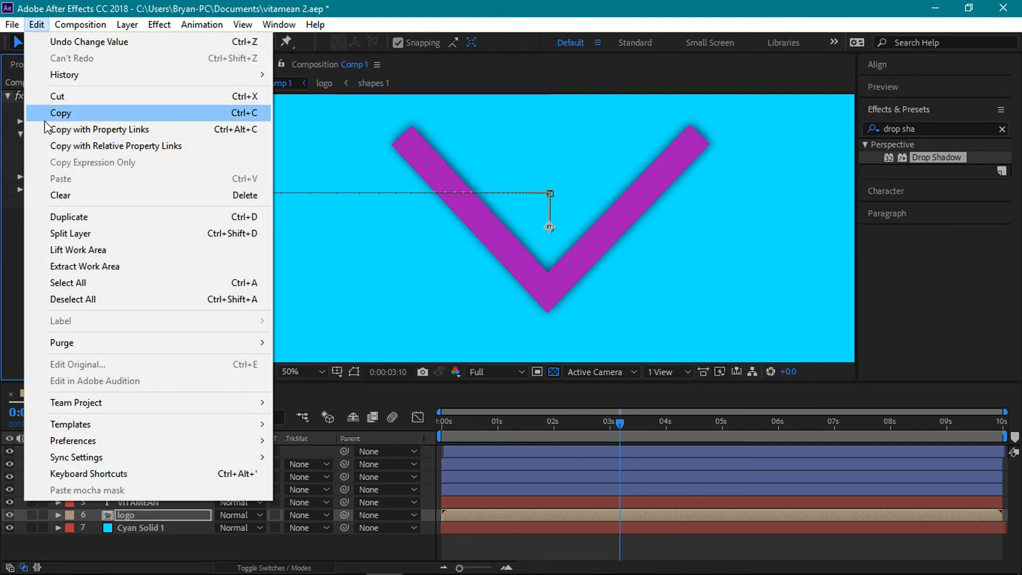
click(62, 110)
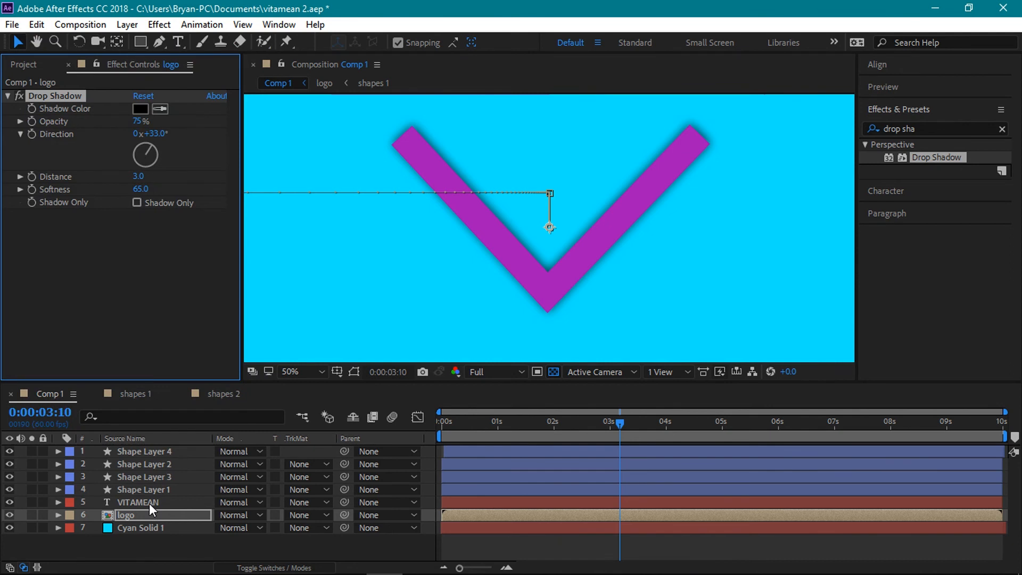
click(130, 503)
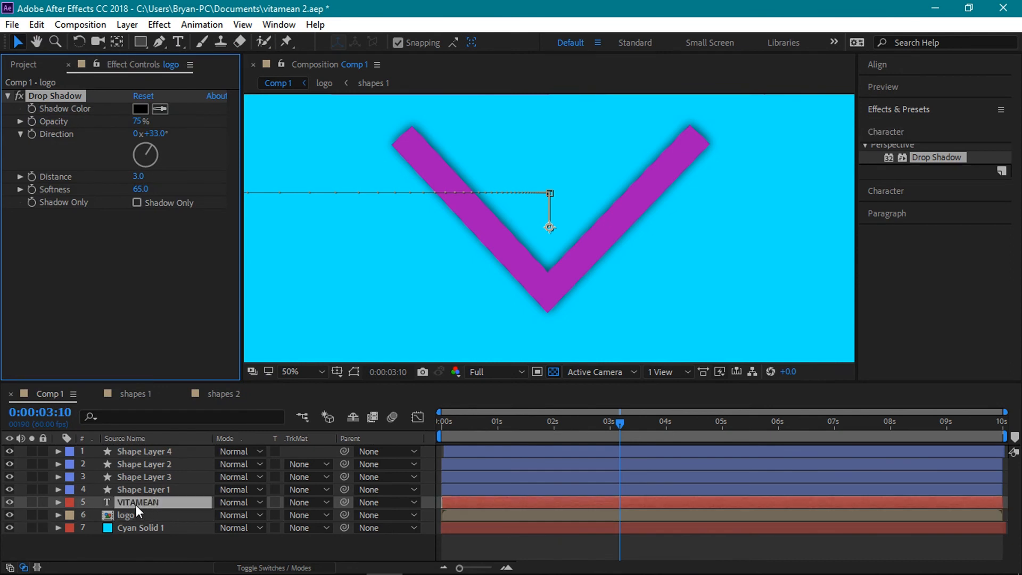
click(37, 25)
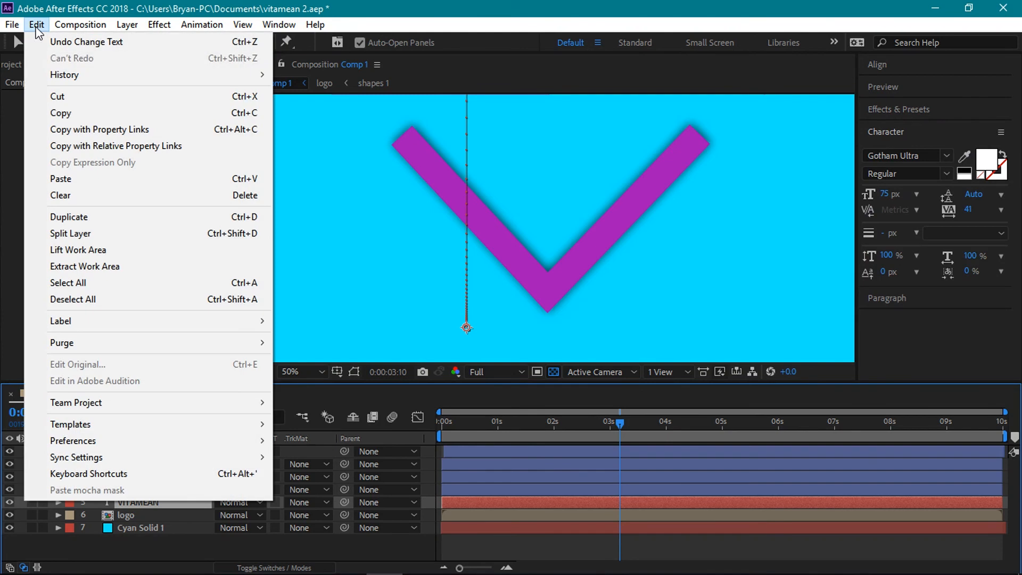
click(71, 185)
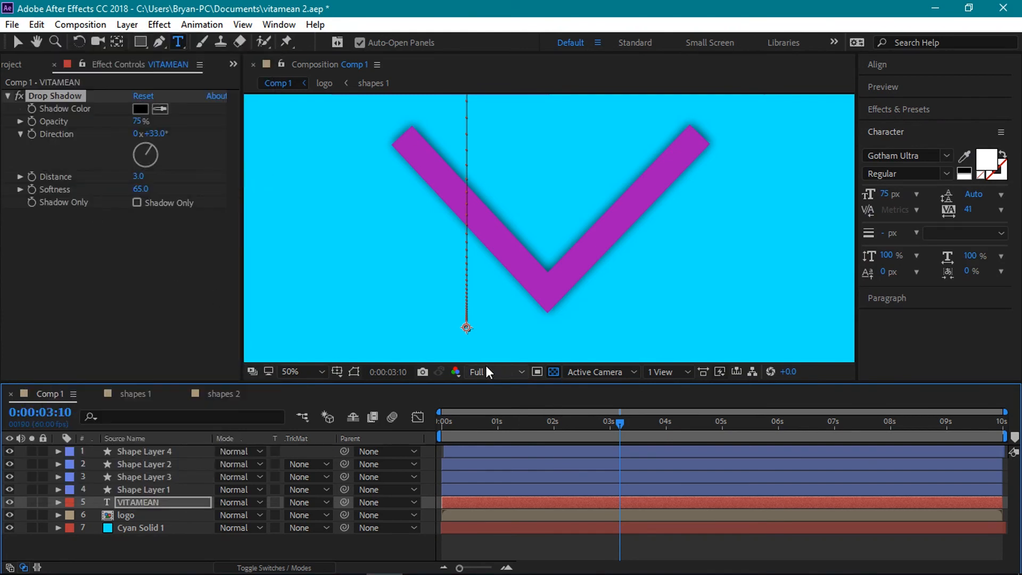
Scrub to 0:00:06:16 to examine the drop shadows on the logo and the VITAMEAN text
scroll(506, 278, up, 4)
scroll(506, 282, down, 2)
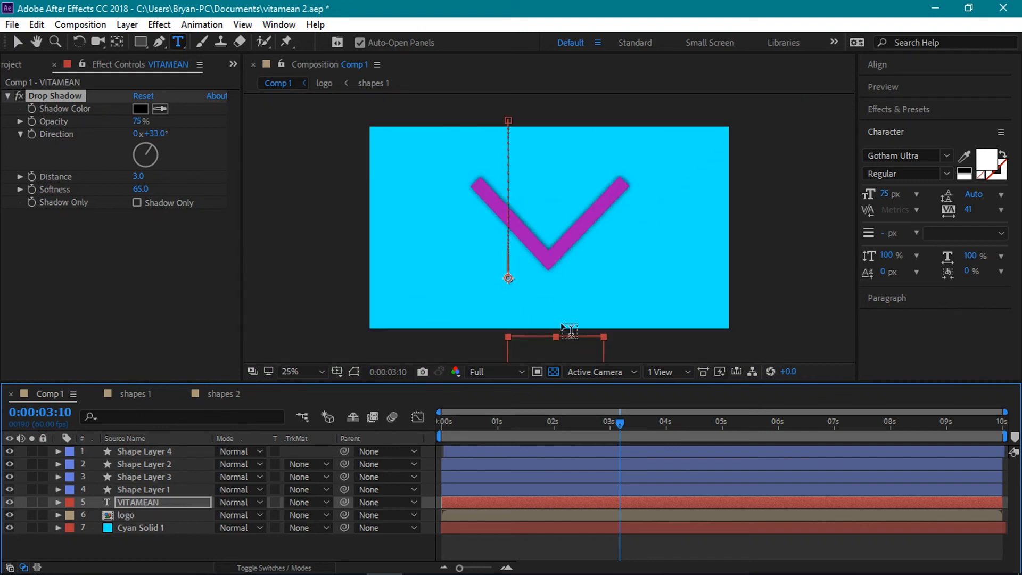
drag(699, 433, 812, 426)
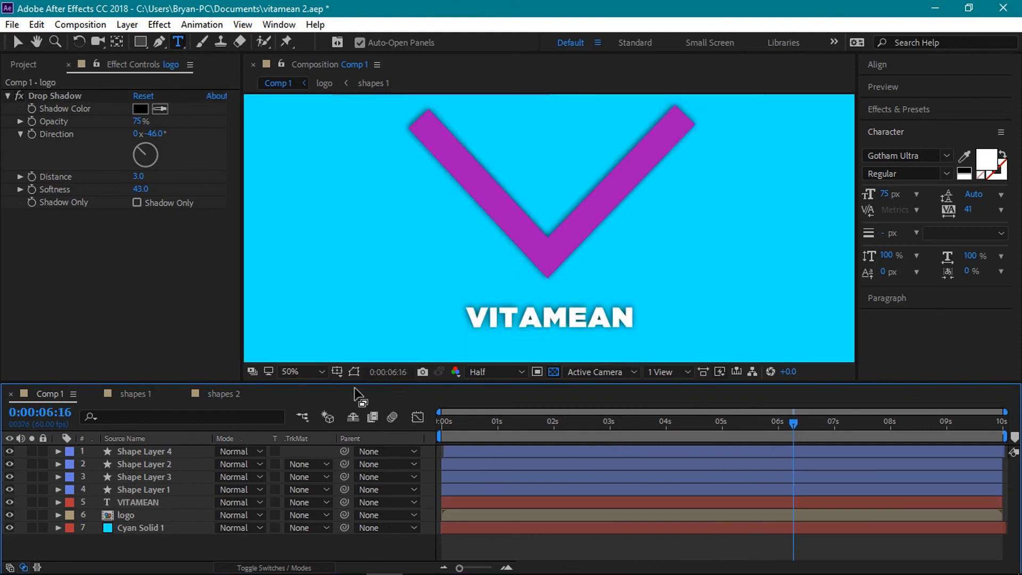
scroll(500, 292, down, 2)
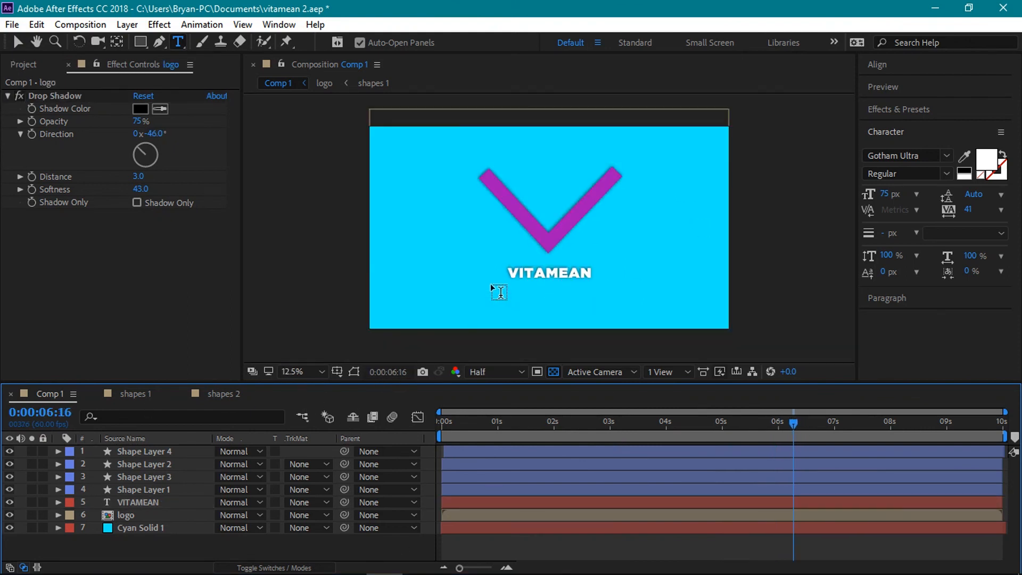
Switch to the Selection tool, fit the composition view up to 100% and preview the whole animation from 0:00:00:00
click(18, 45)
drag(733, 420, 435, 421)
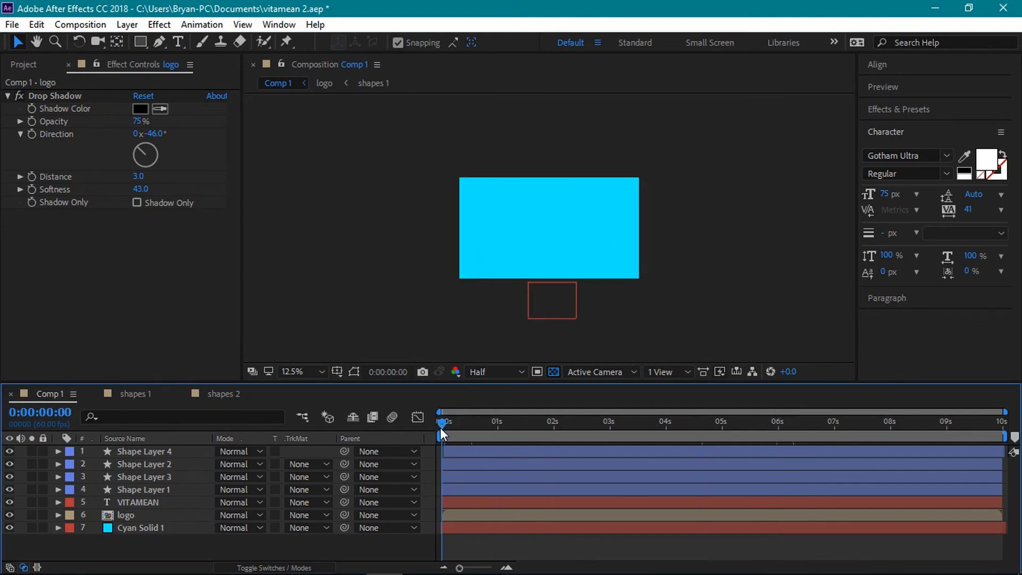
click(462, 450)
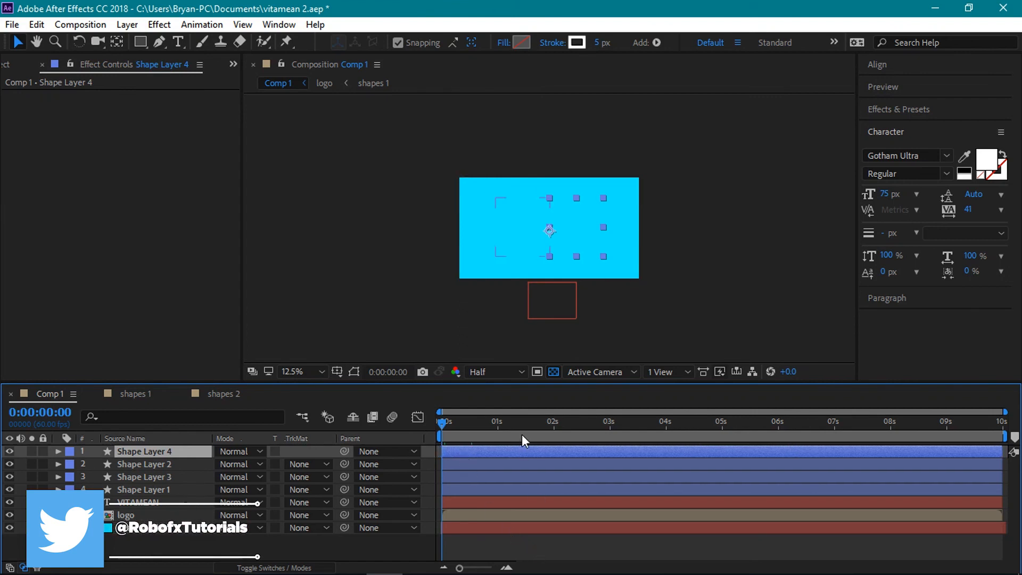
click(319, 372)
click(327, 117)
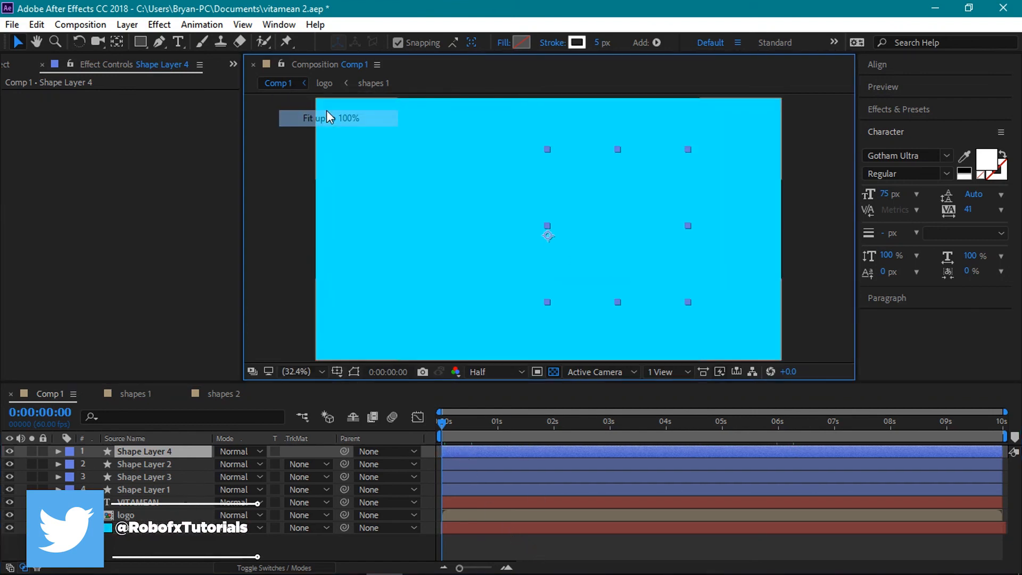
click(639, 544)
key(space)
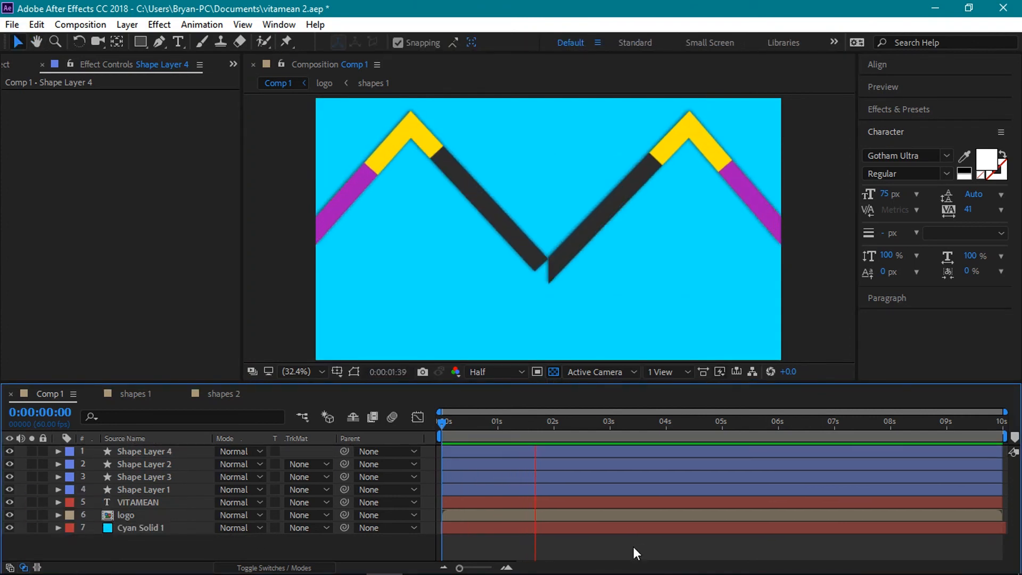